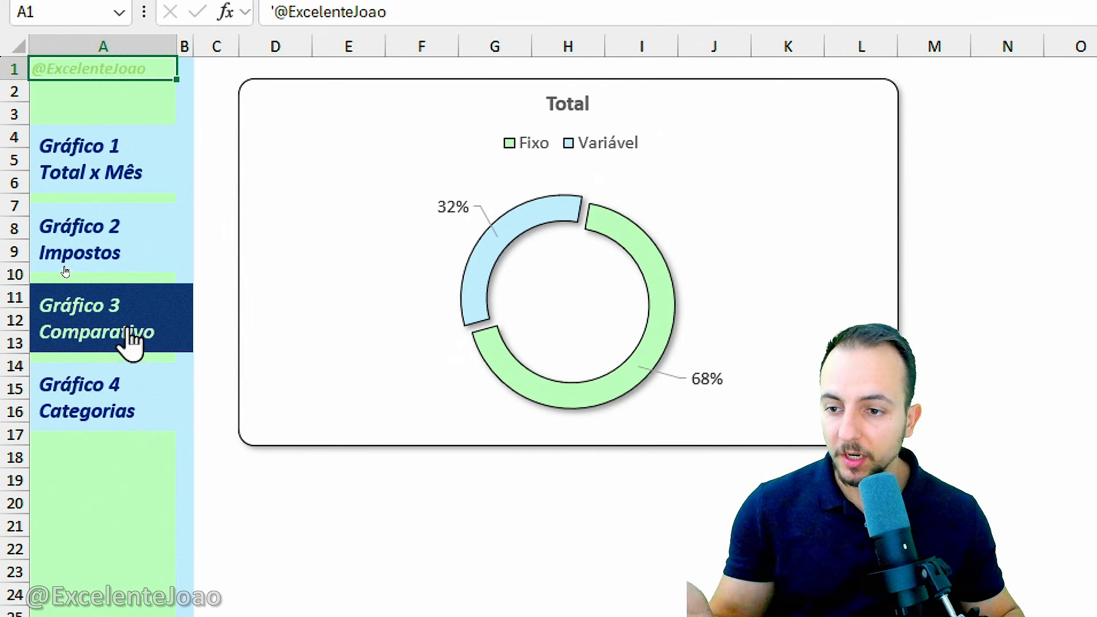
Switch among the Gráfico 1 to Gráfico 4 views through the sheet's navigation buttons and examine each chart.
left_click(137, 257)
left_click(142, 186)
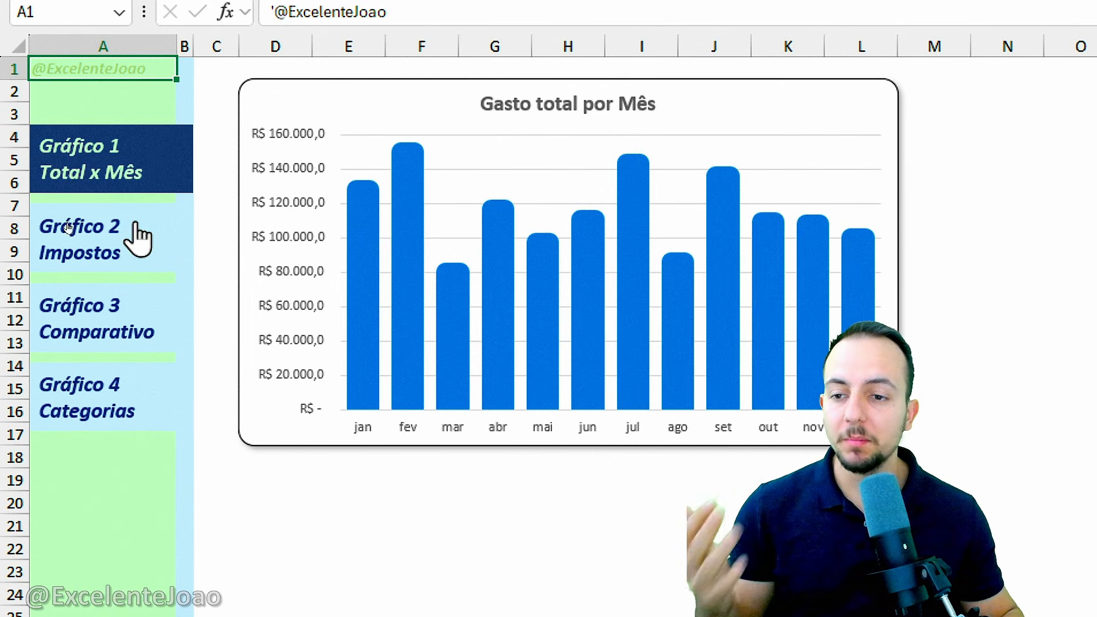
left_click(136, 251)
left_click(123, 331)
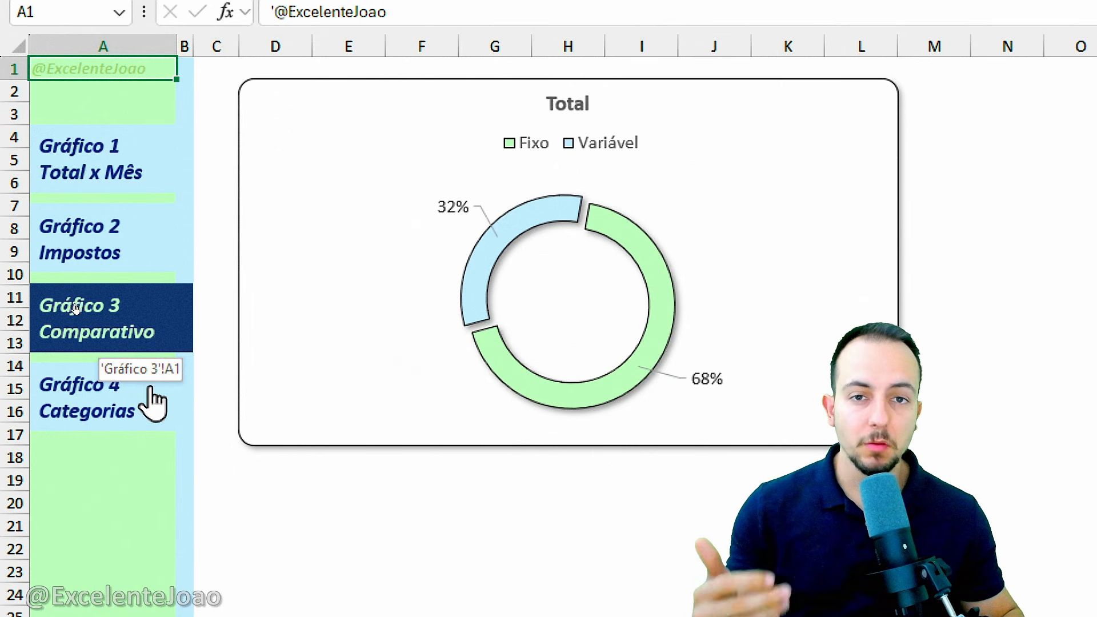
left_click(145, 374)
left_click(146, 336)
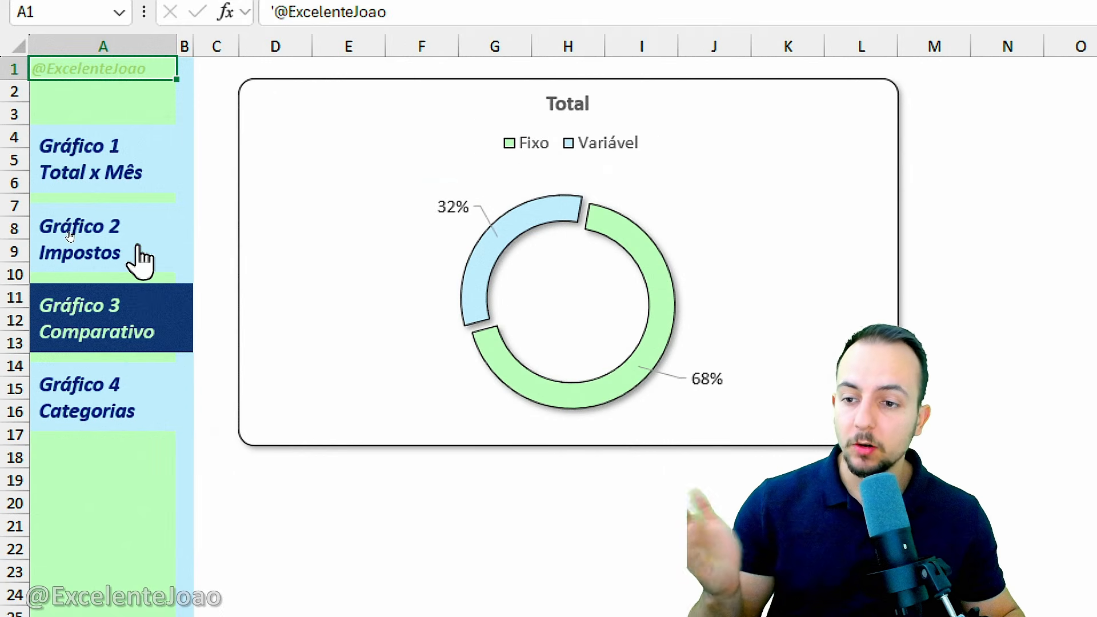
left_click(139, 254)
left_click(116, 155)
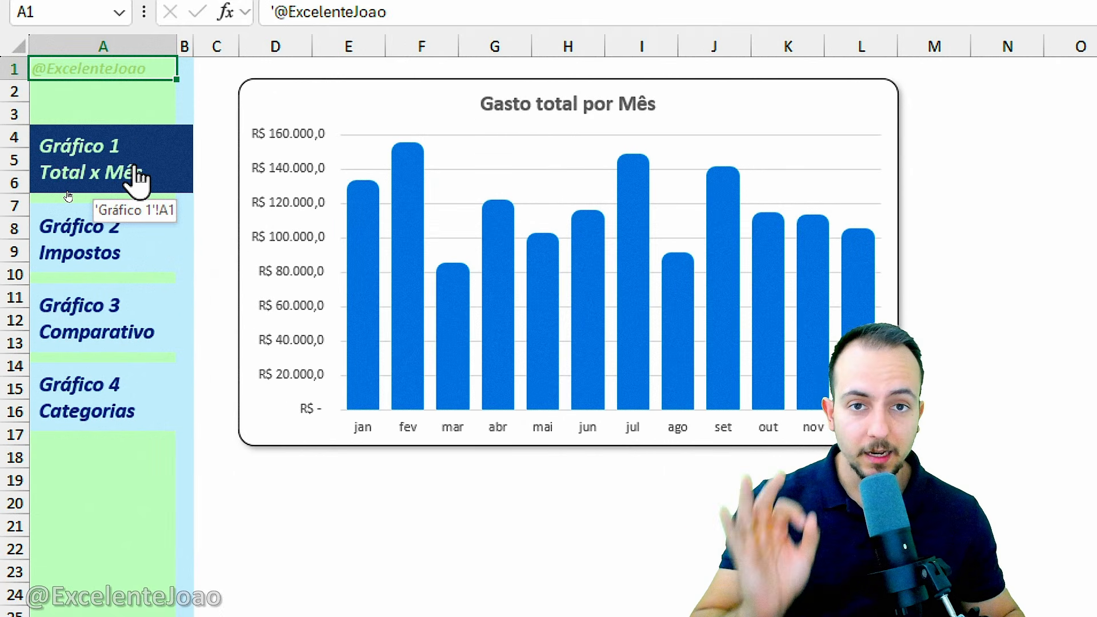
left_click(143, 246)
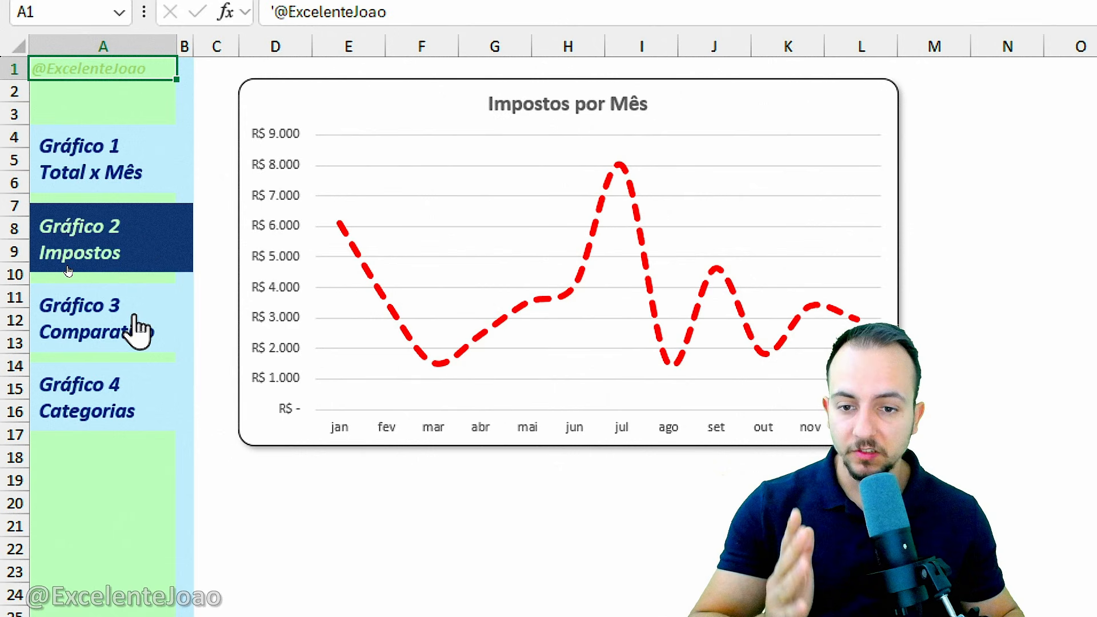
left_click(138, 337)
left_click(130, 394)
left_click(122, 343)
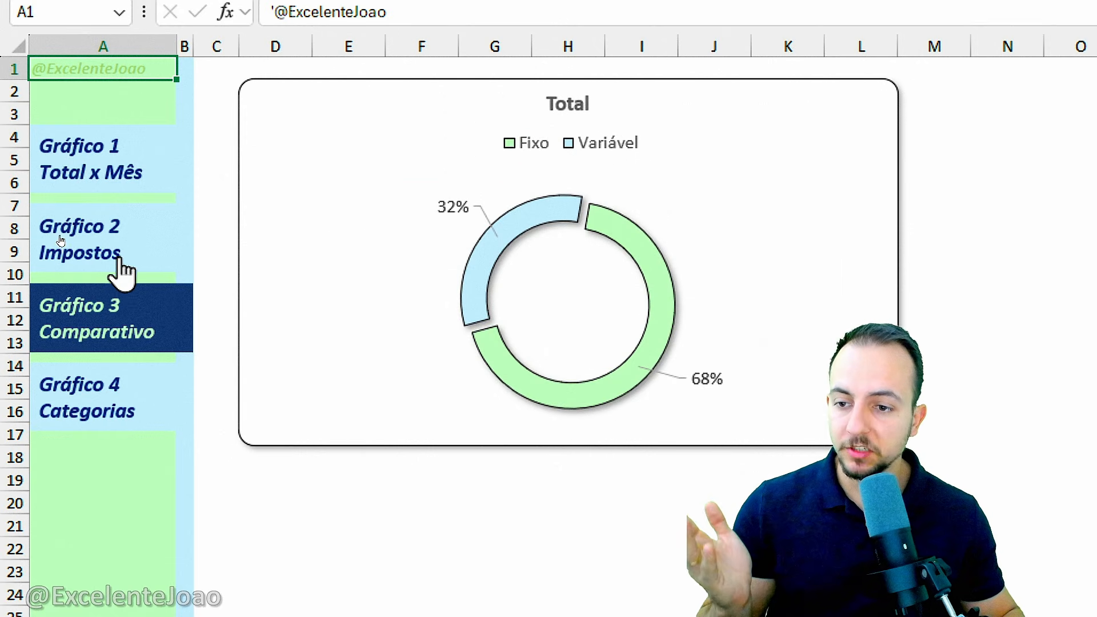
left_click(123, 257)
left_click(127, 192)
left_click(130, 249)
left_click(131, 309)
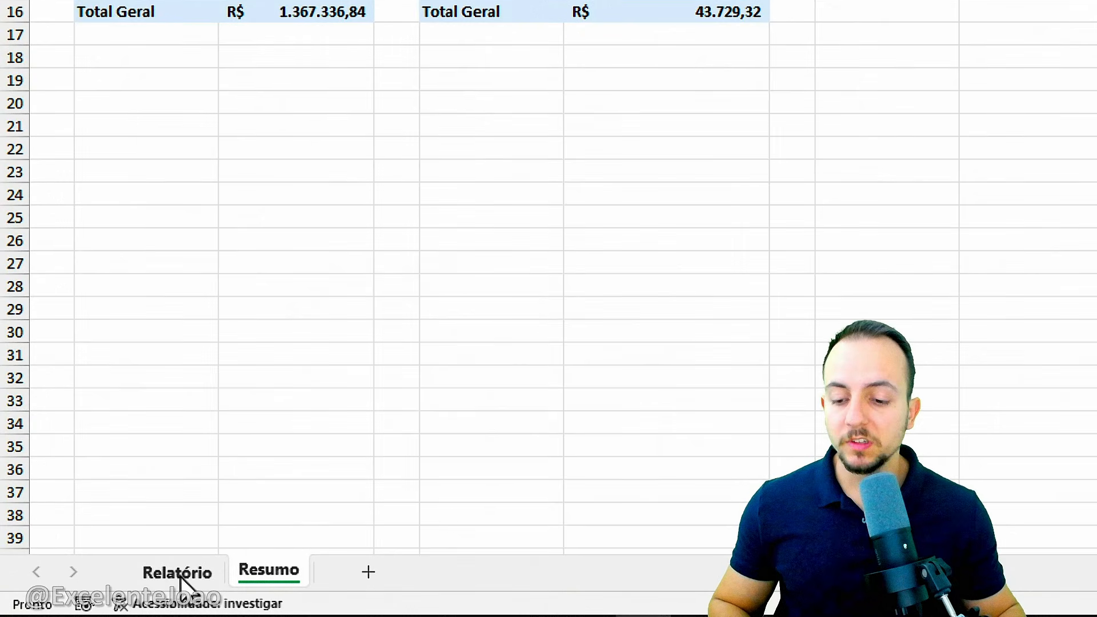
Open the Relatório sheet and look through the expense table's columns and rows.
left_click(92, 597)
left_click(241, 574)
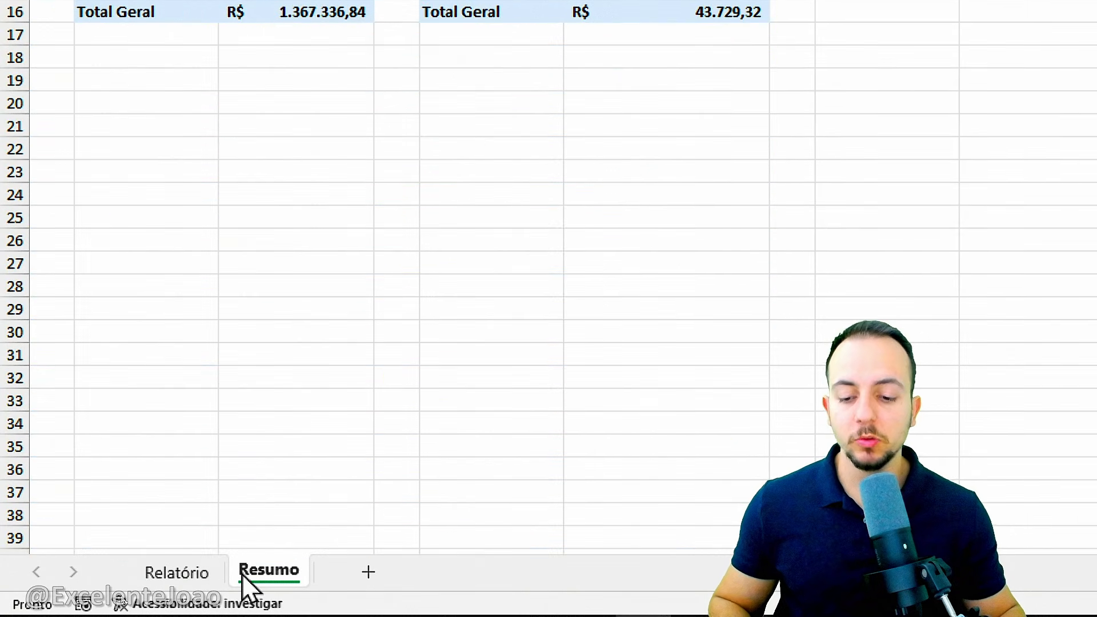
left_click(186, 566)
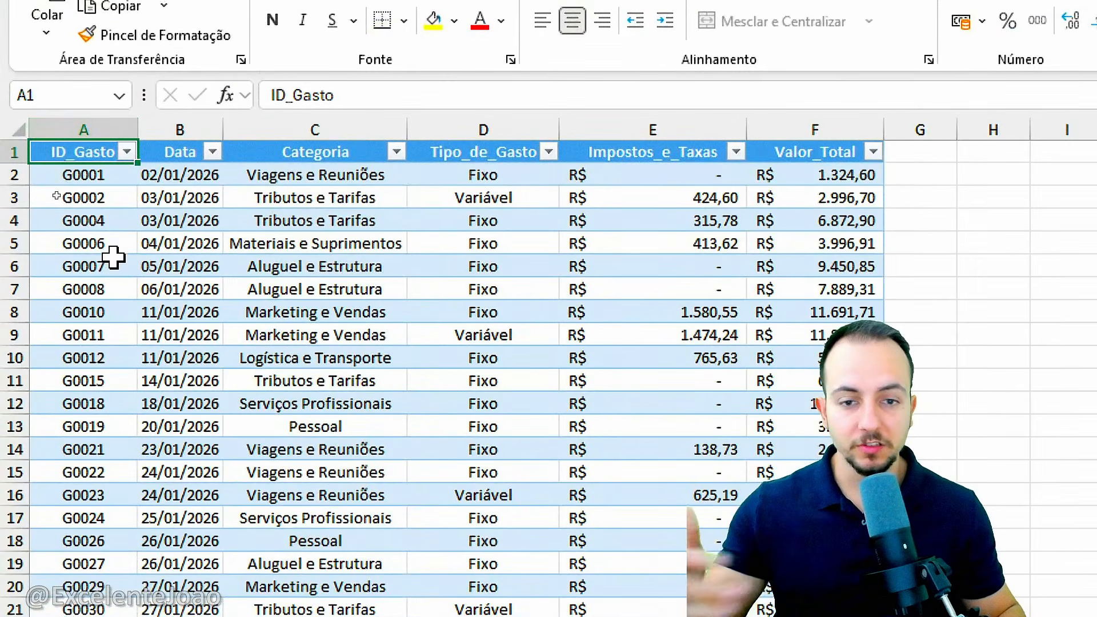
scroll(56, 195, "down", 6)
scroll(113, 257, "down", 17)
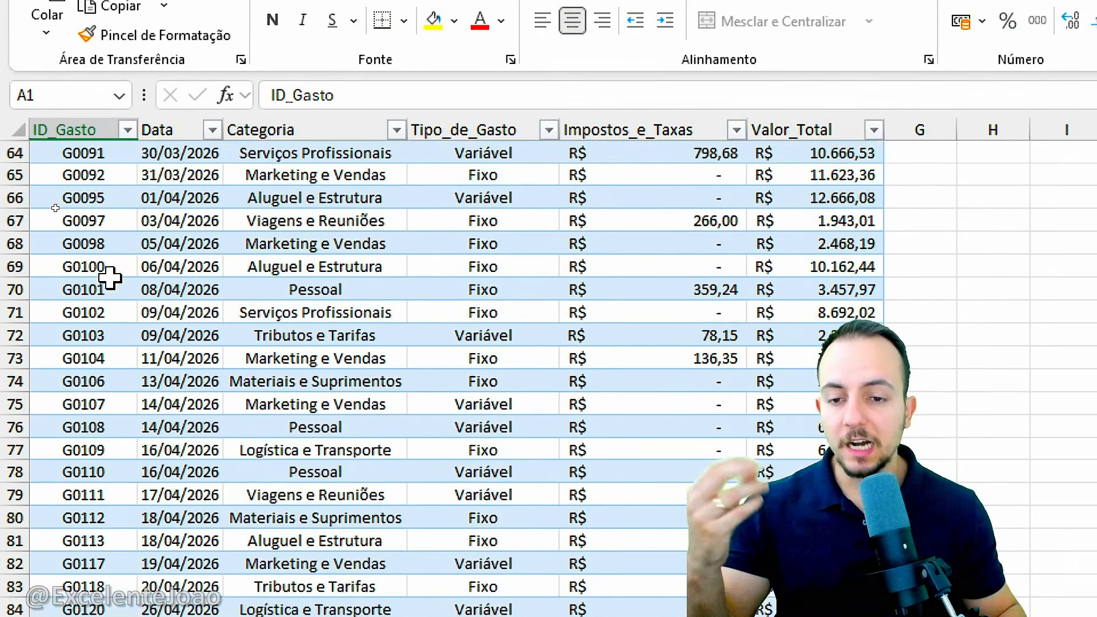
scroll(114, 284, "up", 20)
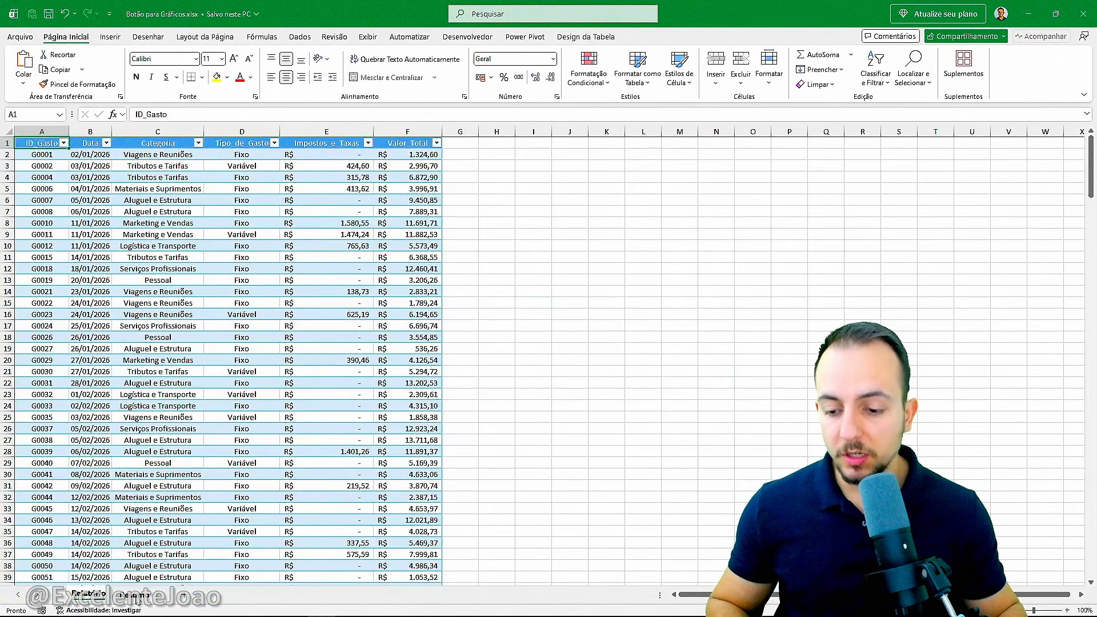
Open the Resumo sheet and examine its pivot tables, marking the categories and their summed values.
left_click(138, 596)
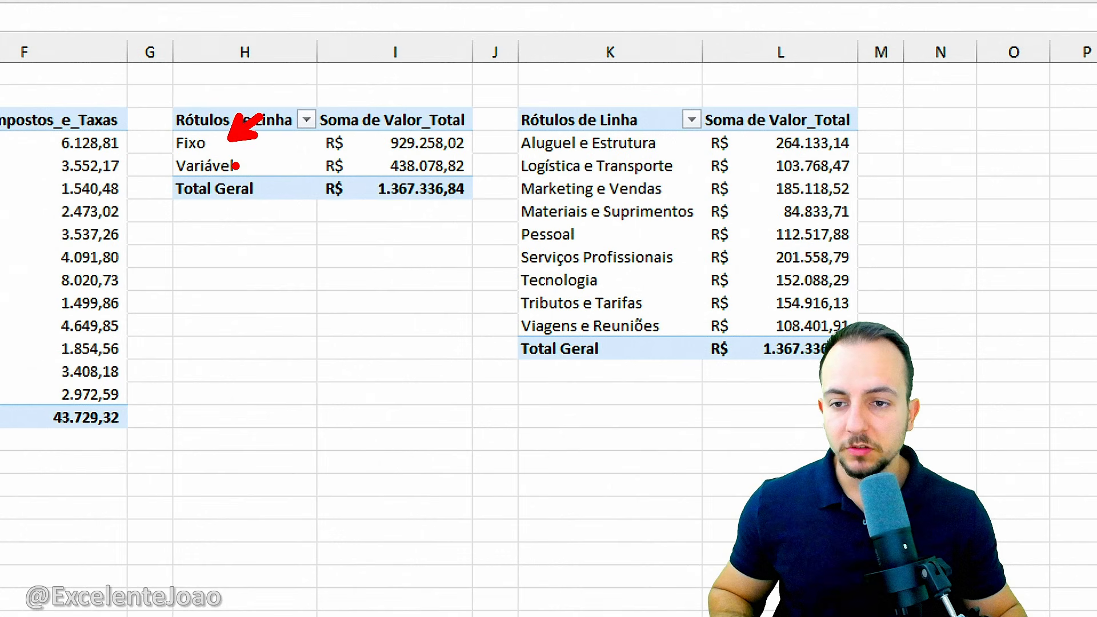
left_click_drag(522, 123, 480, 329)
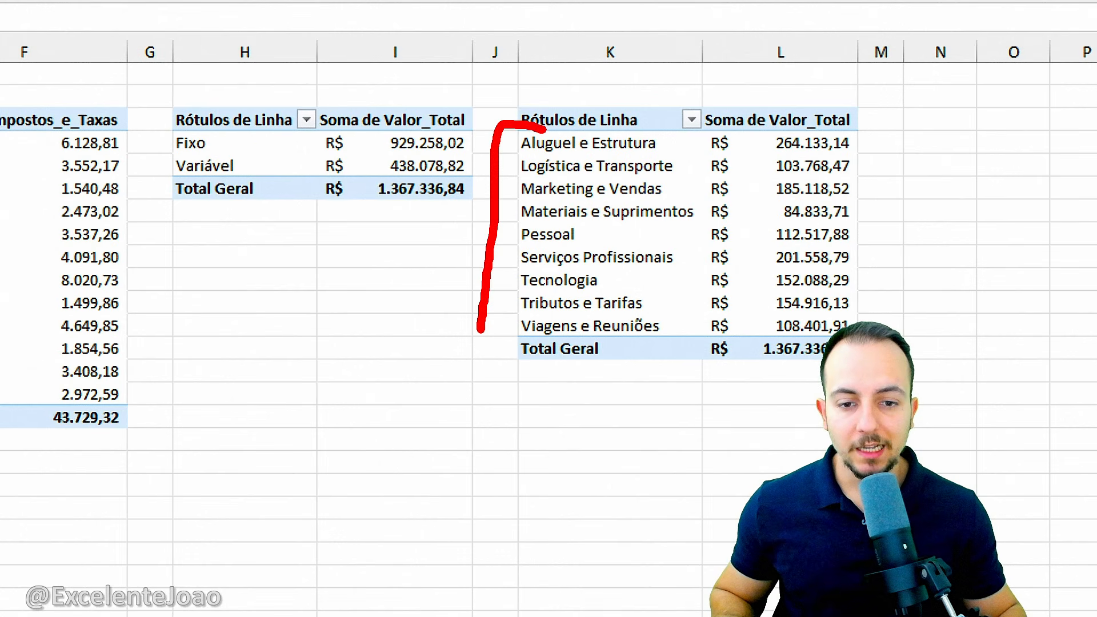
mouse_move(736, 135)
left_mouse_down()
mouse_move(688, 260)
mouse_move(732, 330)
left_mouse_up()
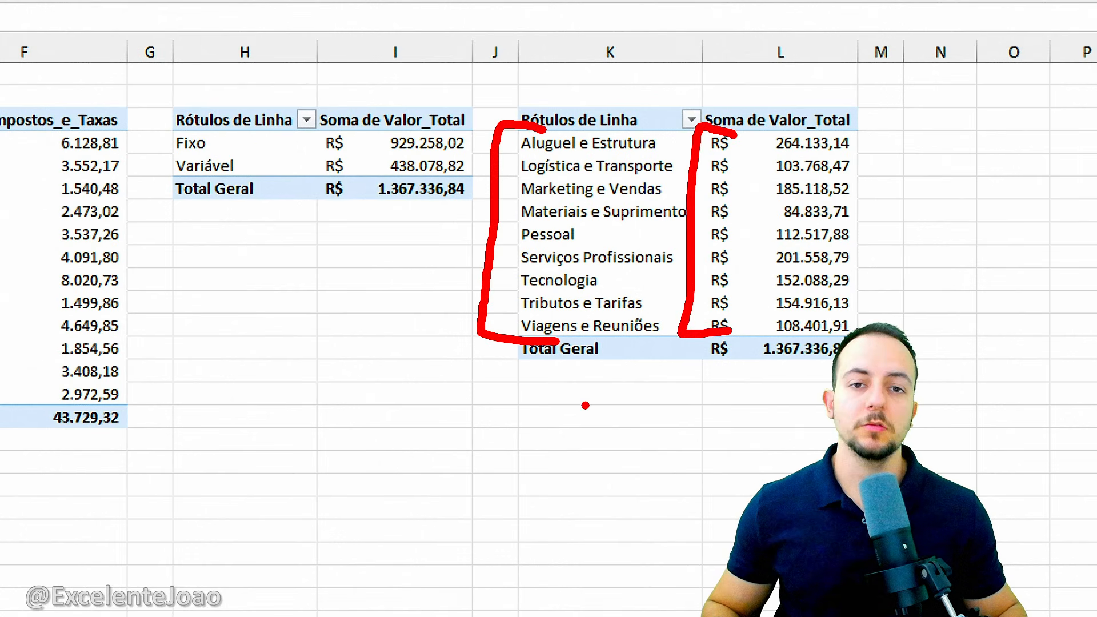
key("Escape")
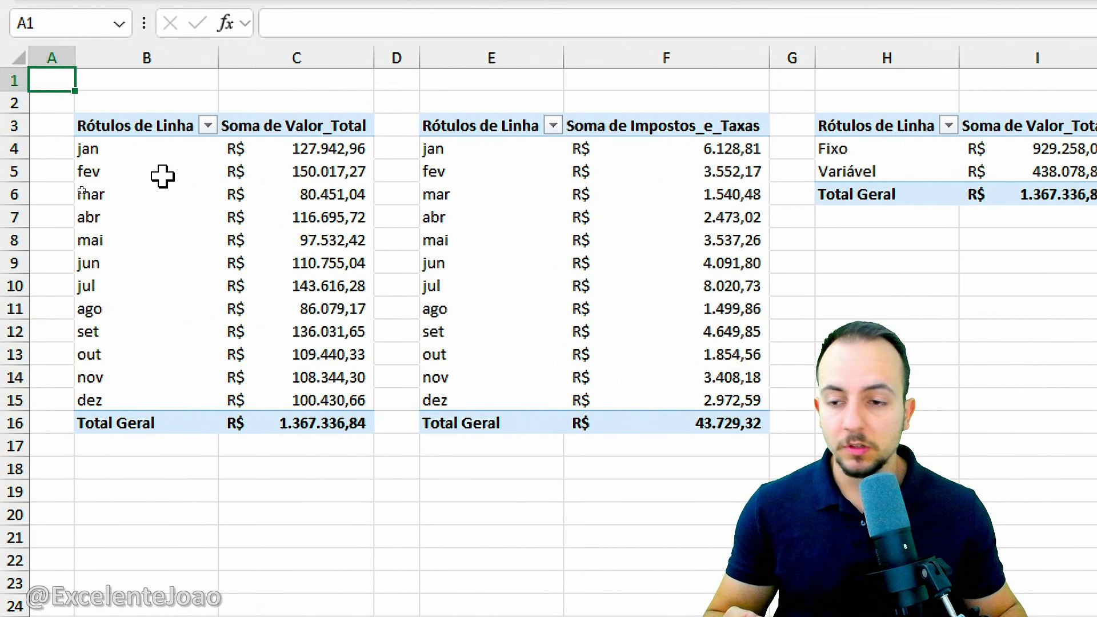
Insert a 2D clustered column chart from the monthly Valor_Total pivot table and place it below that table.
left_click(151, 171)
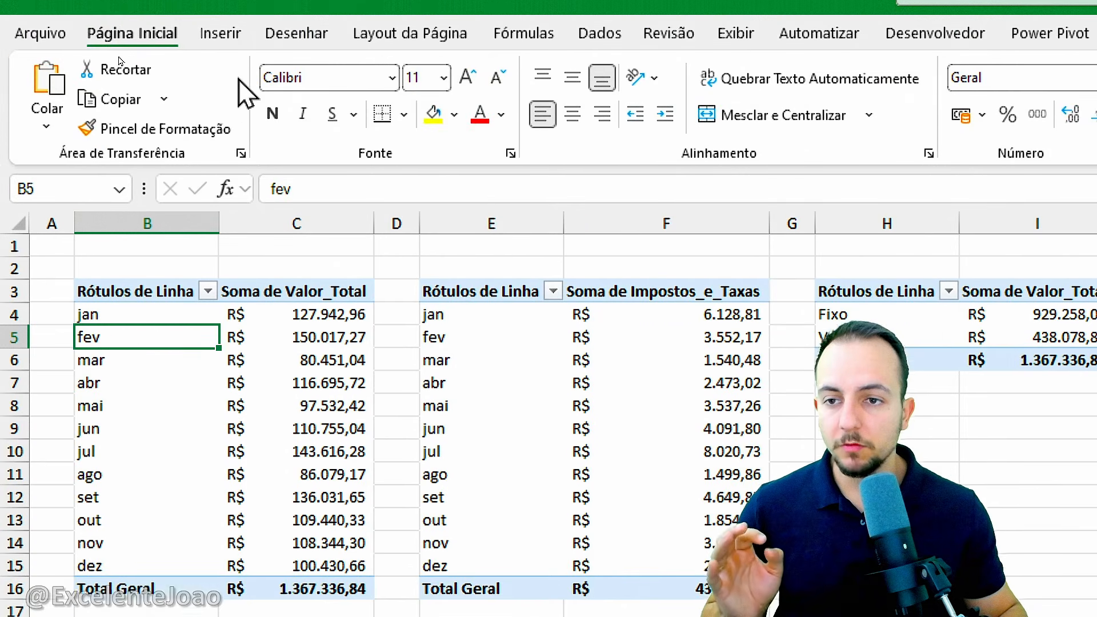
left_click(218, 32)
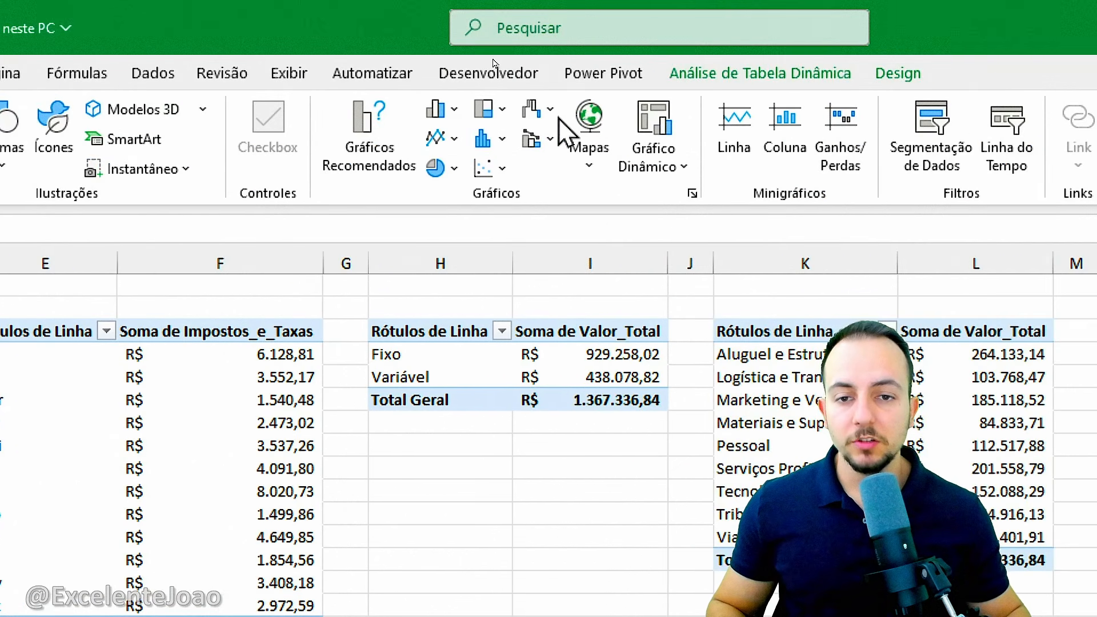
left_click(444, 108)
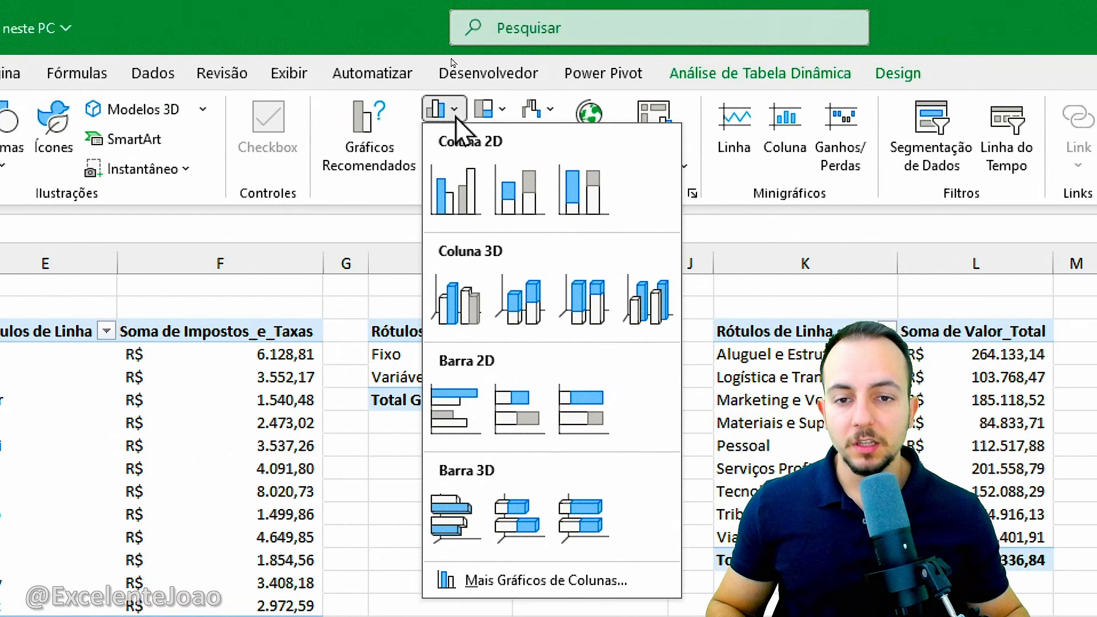
left_click(472, 186)
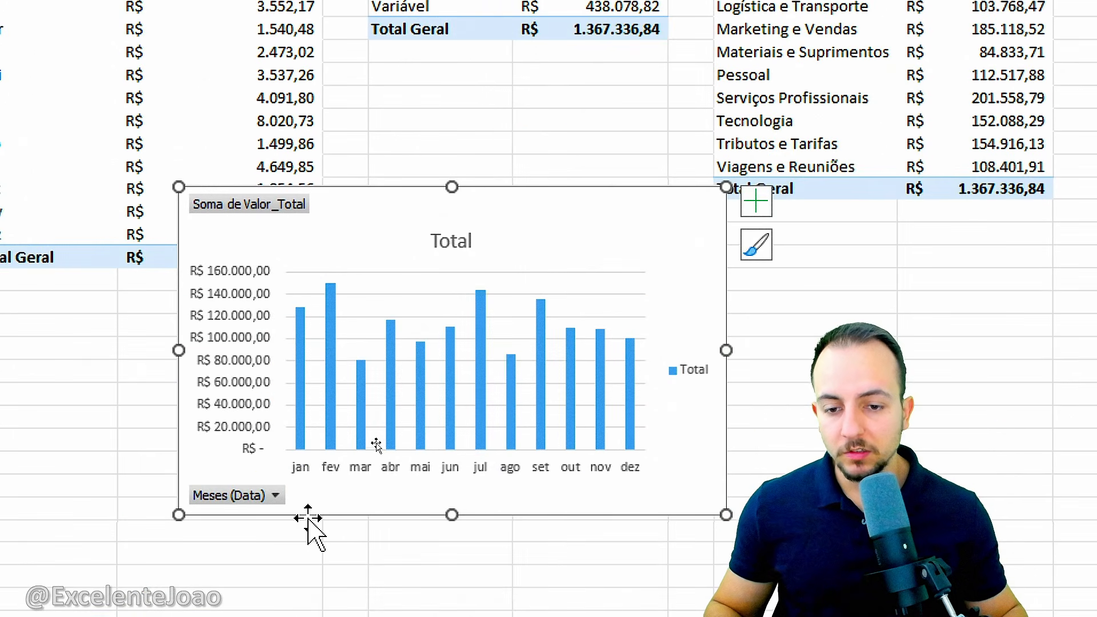
left_click_drag(413, 223, 128, 314)
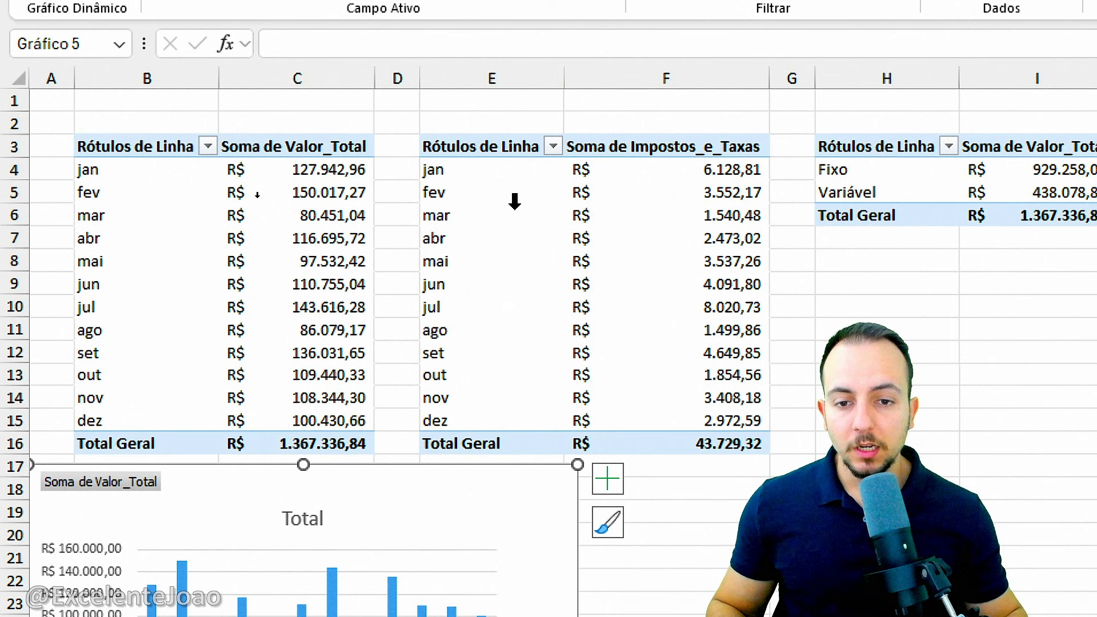
Insert a 2D line chart from the monthly Impostos_e_Taxas pivot table and place it beside the column chart.
left_click(489, 192)
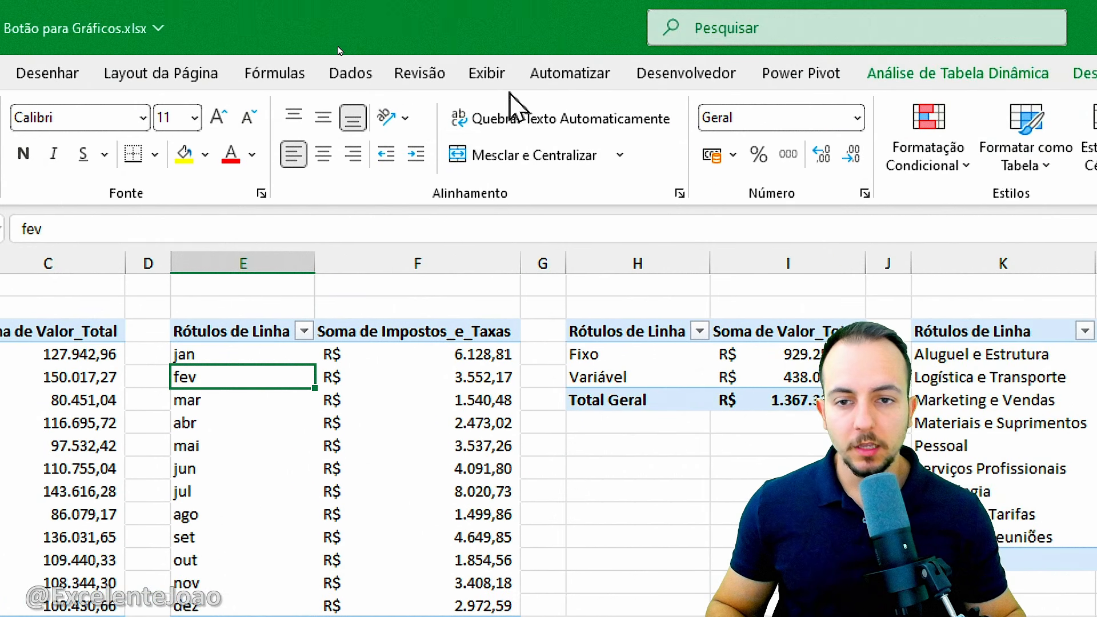
left_click(117, 73)
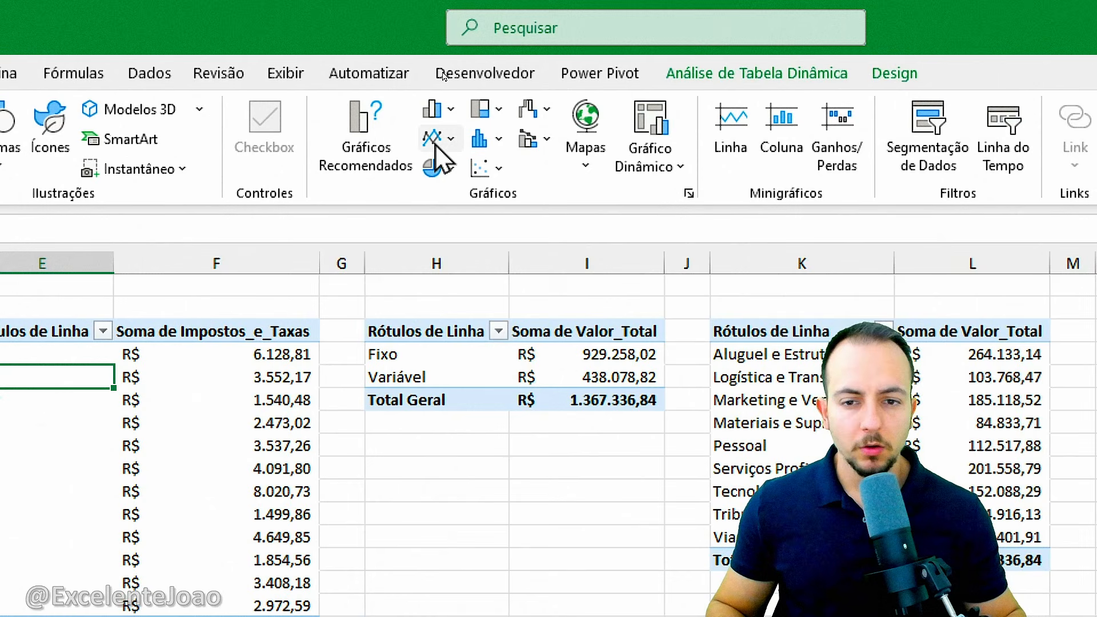
left_click(438, 139)
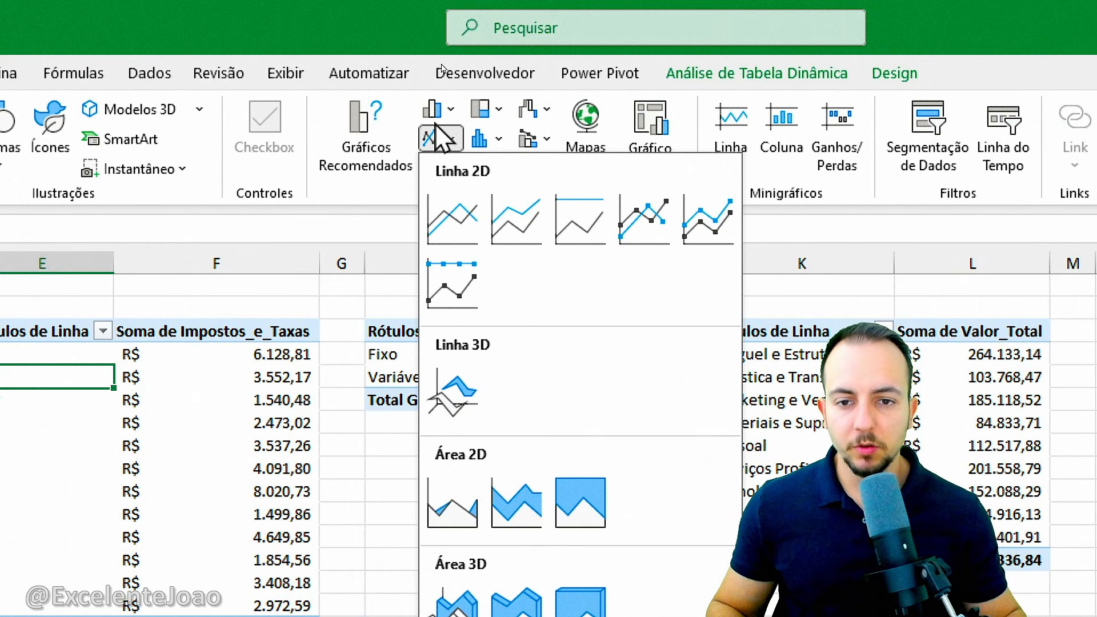
left_click(453, 219)
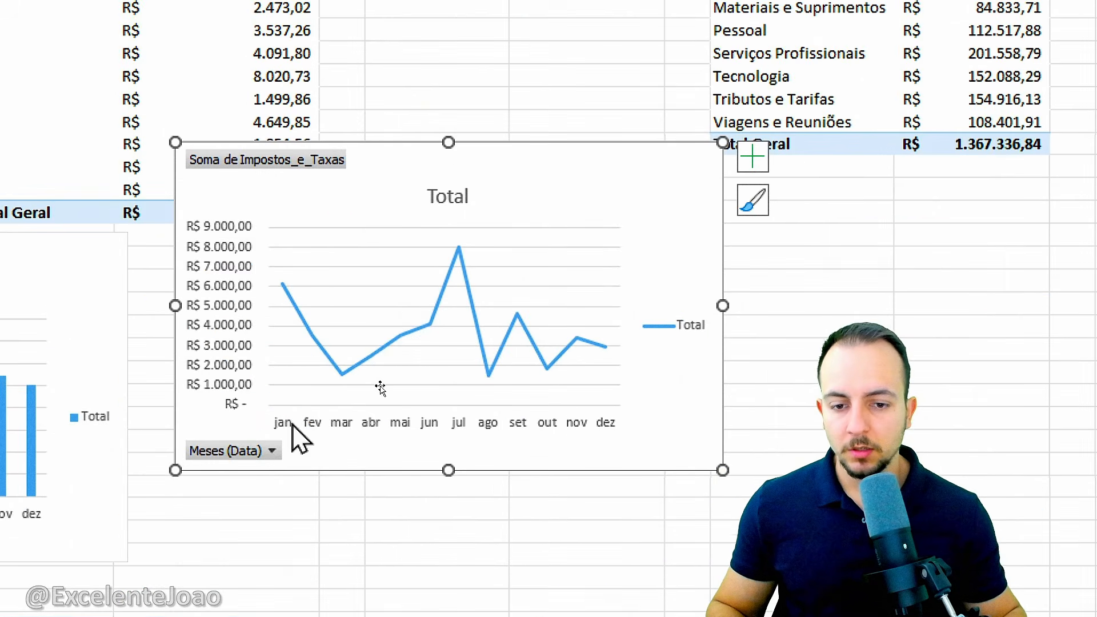
left_click_drag(356, 176, 249, 225)
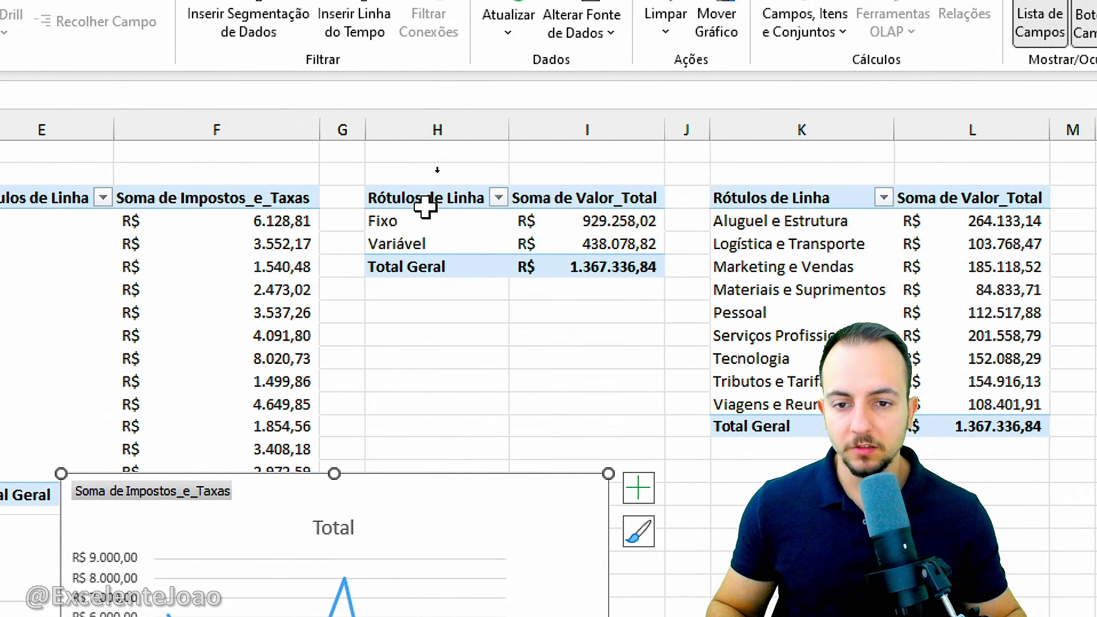
Insert a doughnut chart from the Fixo and Variável pivot table and move it just below that table.
left_click(429, 129)
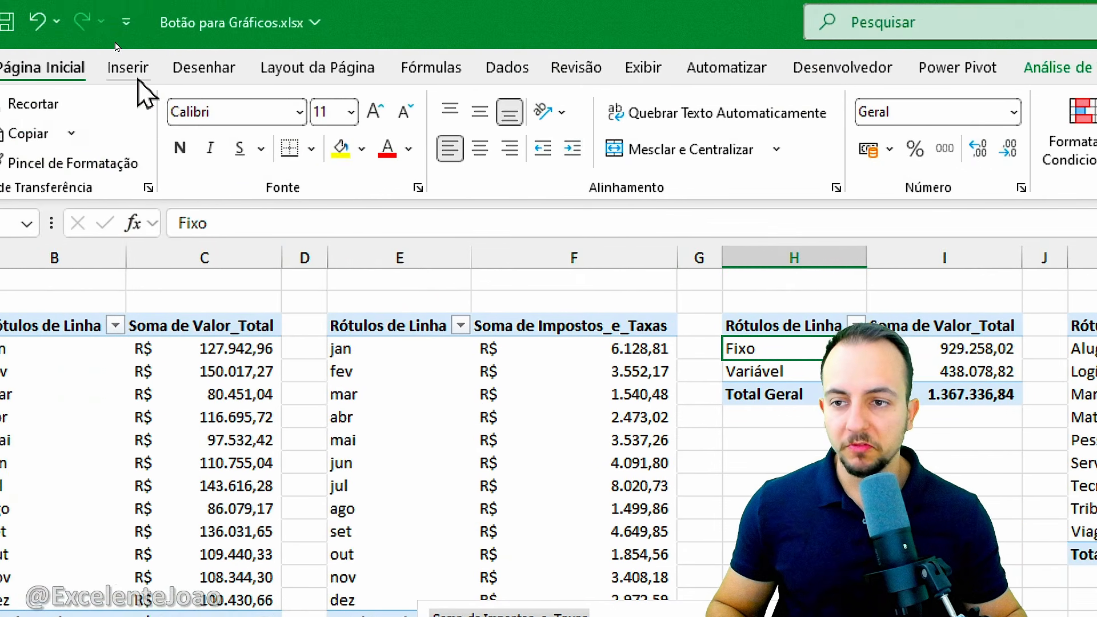
left_click(129, 67)
left_click(466, 161)
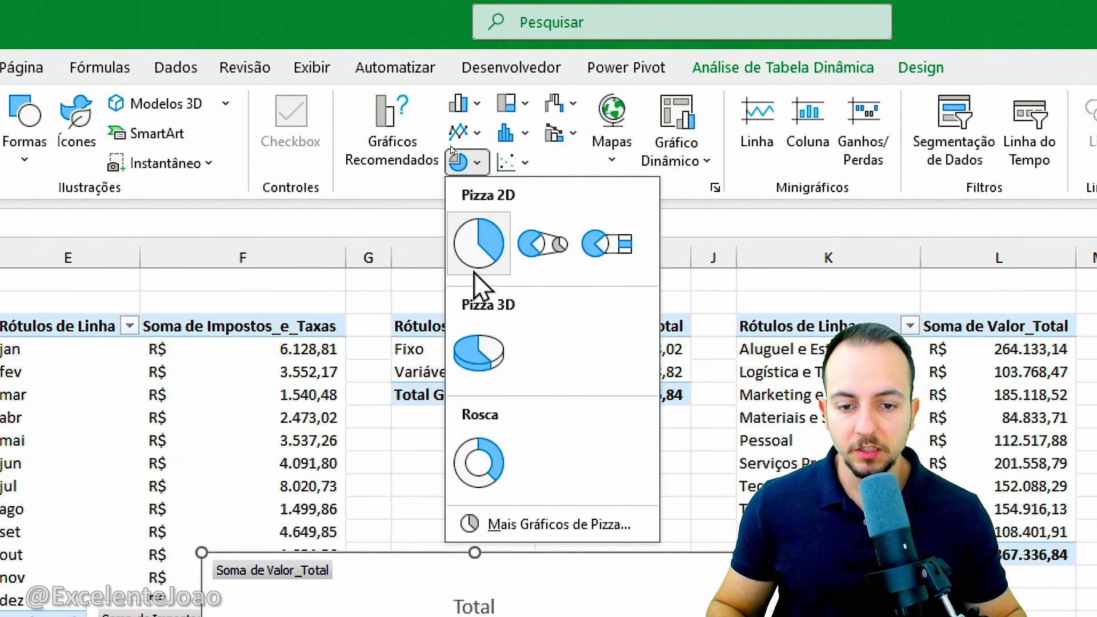
left_click(486, 468)
left_click_drag(571, 463, 625, 284)
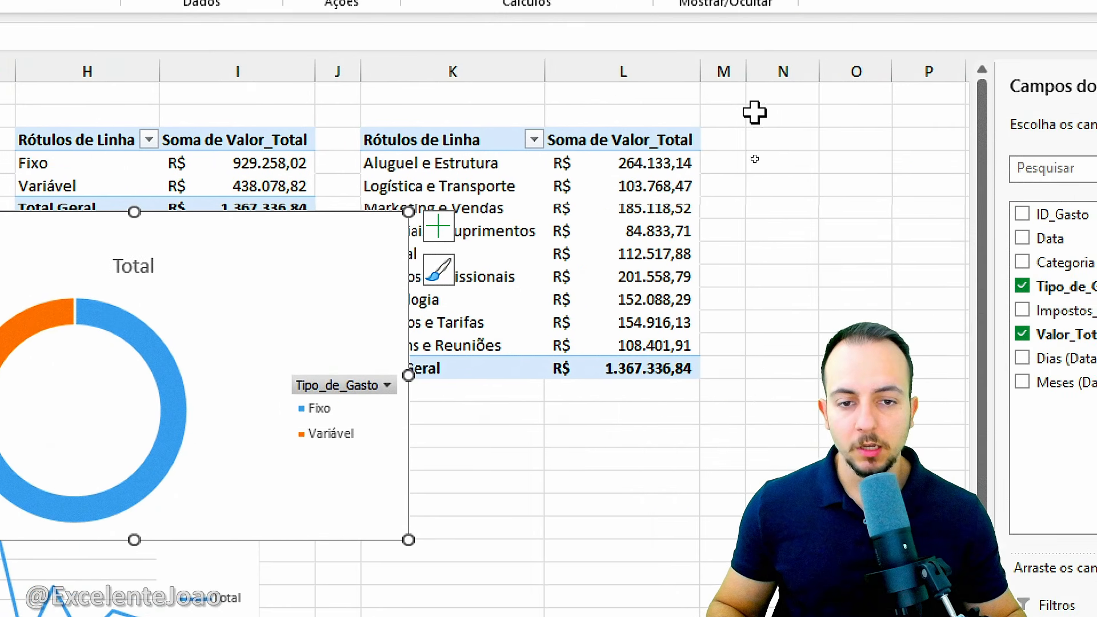
Insert a 2D clustered bar chart from the category pivot table, place it beside the doughnut chart and deselect it.
left_click(990, 88)
left_click(613, 200)
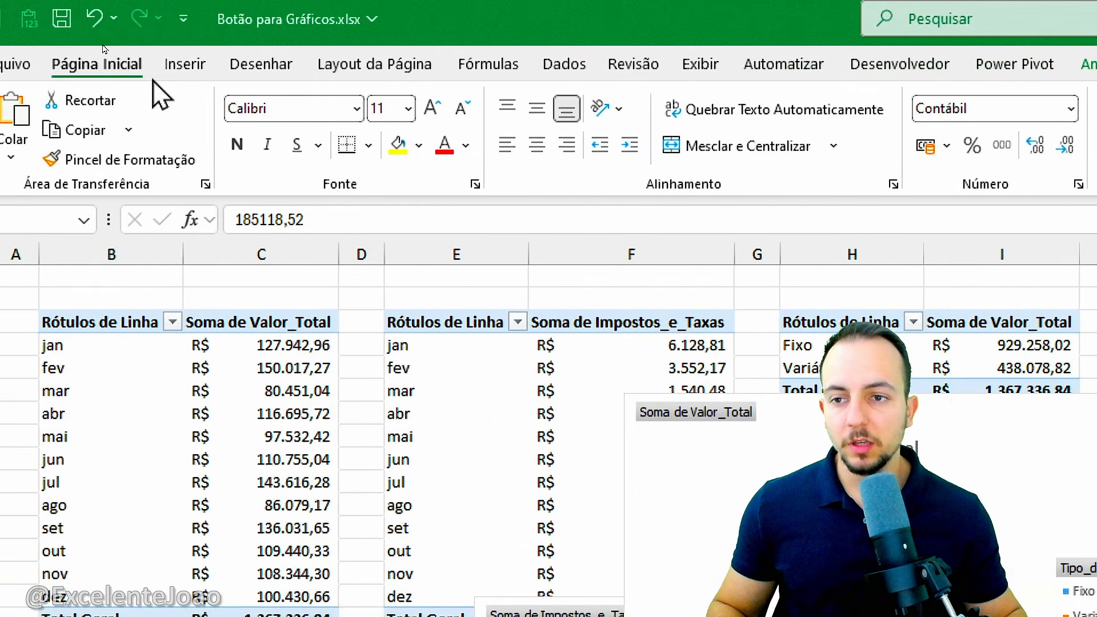
left_click(184, 64)
left_click(849, 101)
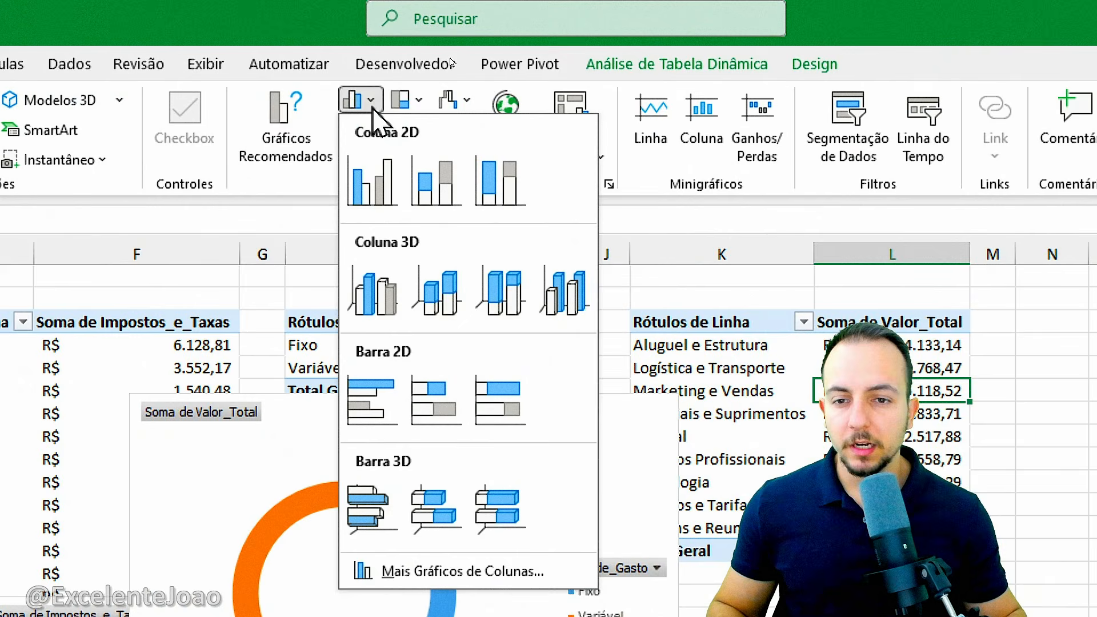
left_click(867, 386)
left_click_drag(432, 537, 907, 223)
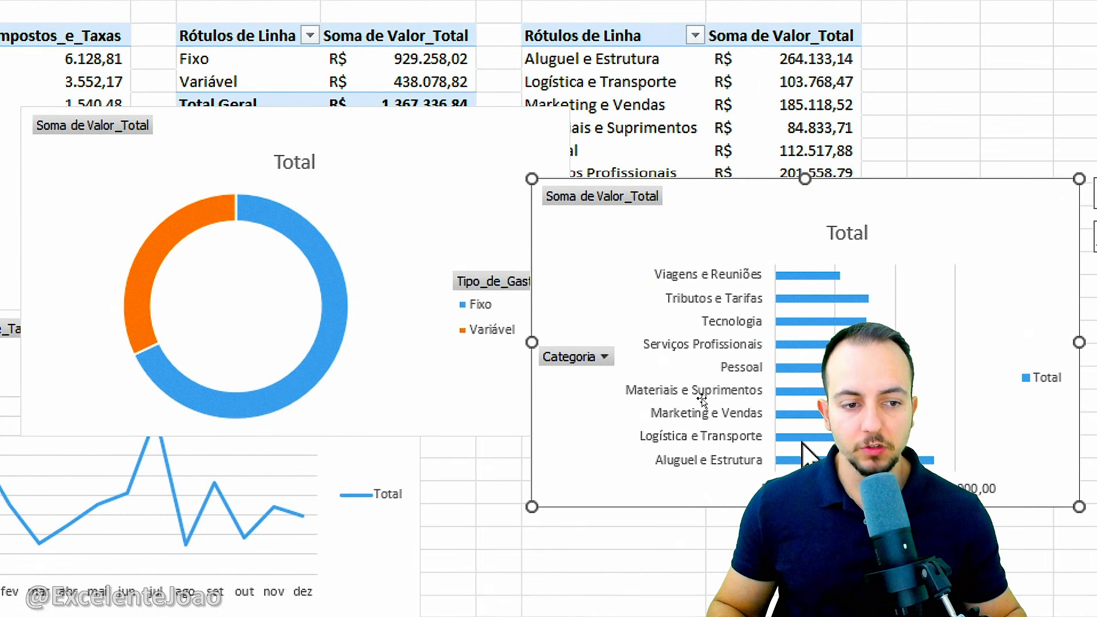
left_click(601, 534)
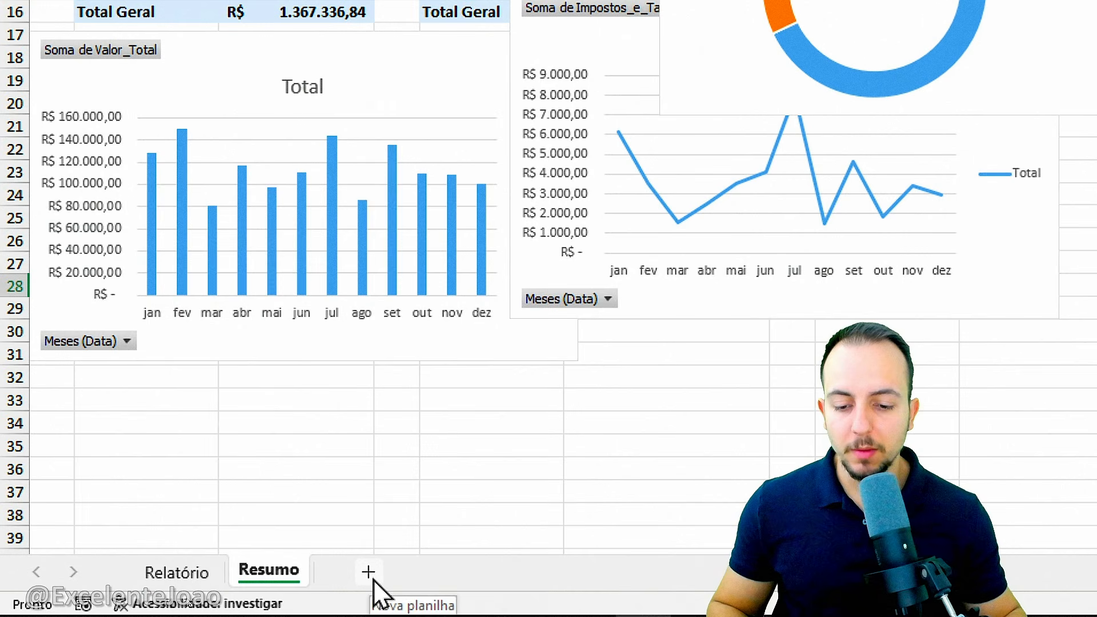
Add a new worksheet after Resumo and name it Gráfico 1.
left_click(370, 573)
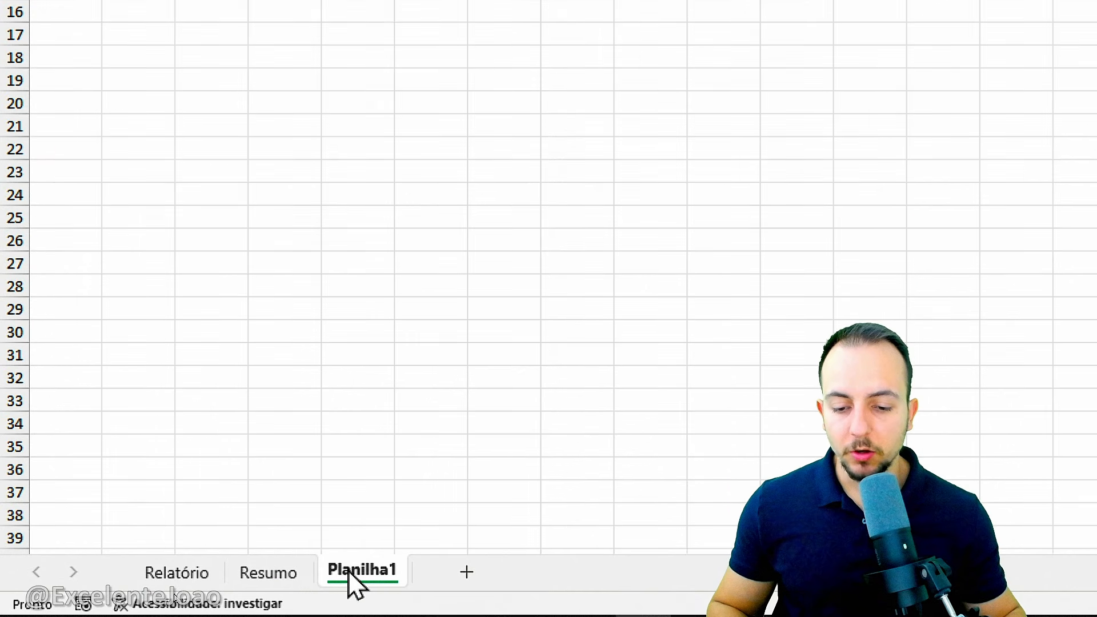
right_click(355, 577)
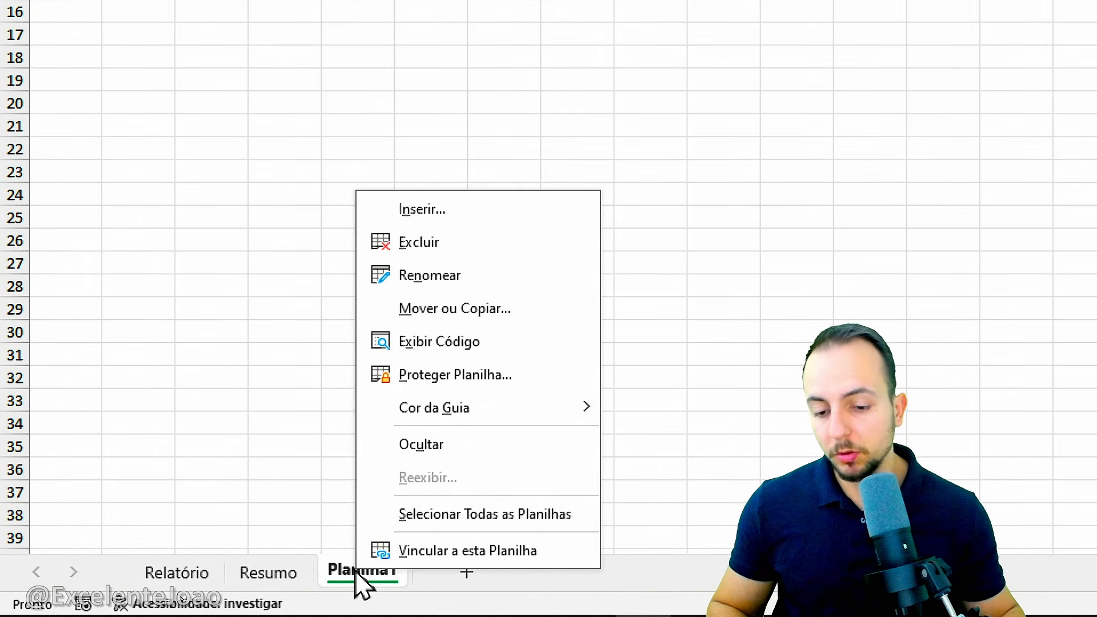
left_click(470, 281)
type("Gráfico 1")
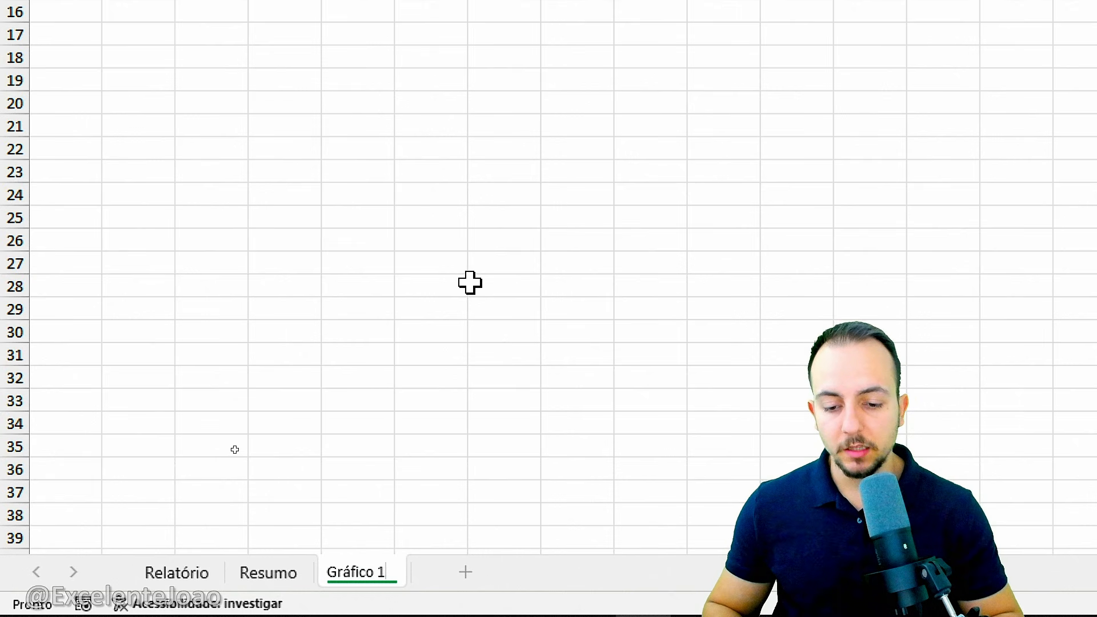
Confirm the sheet name Gráfico 1 and fill the whole of column A with a light green from the standard colours.
key("Return")
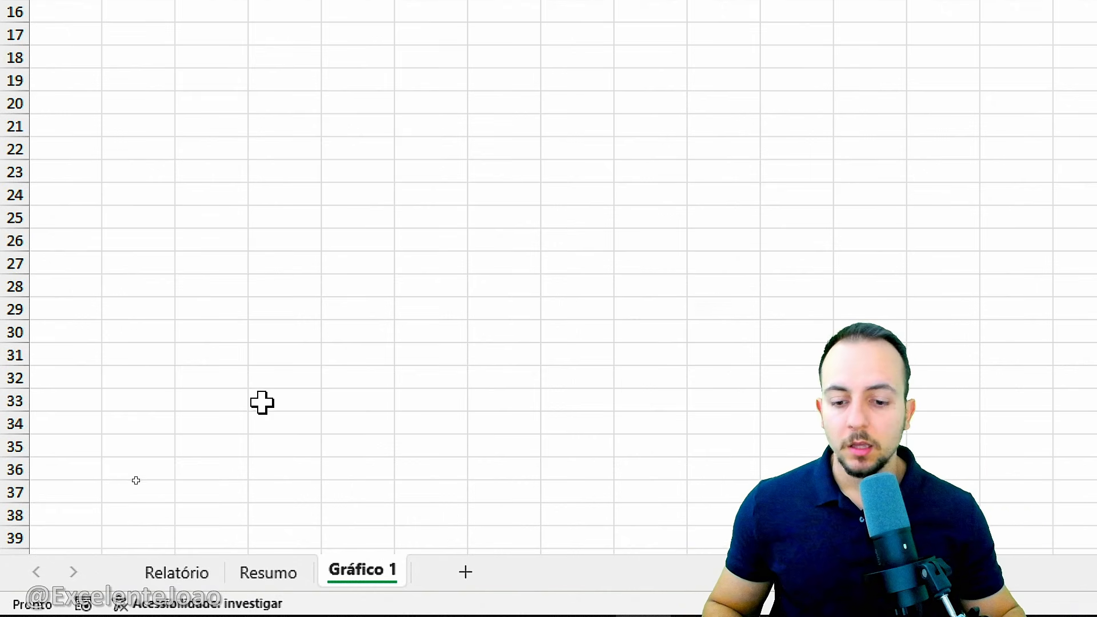
left_click(82, 97)
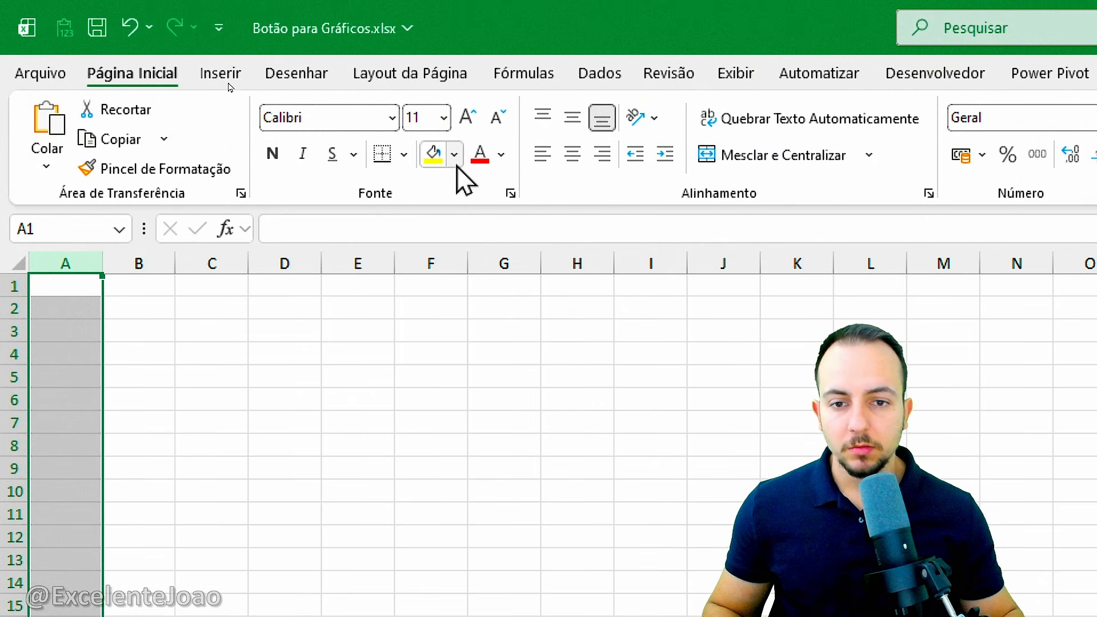
left_click(455, 154)
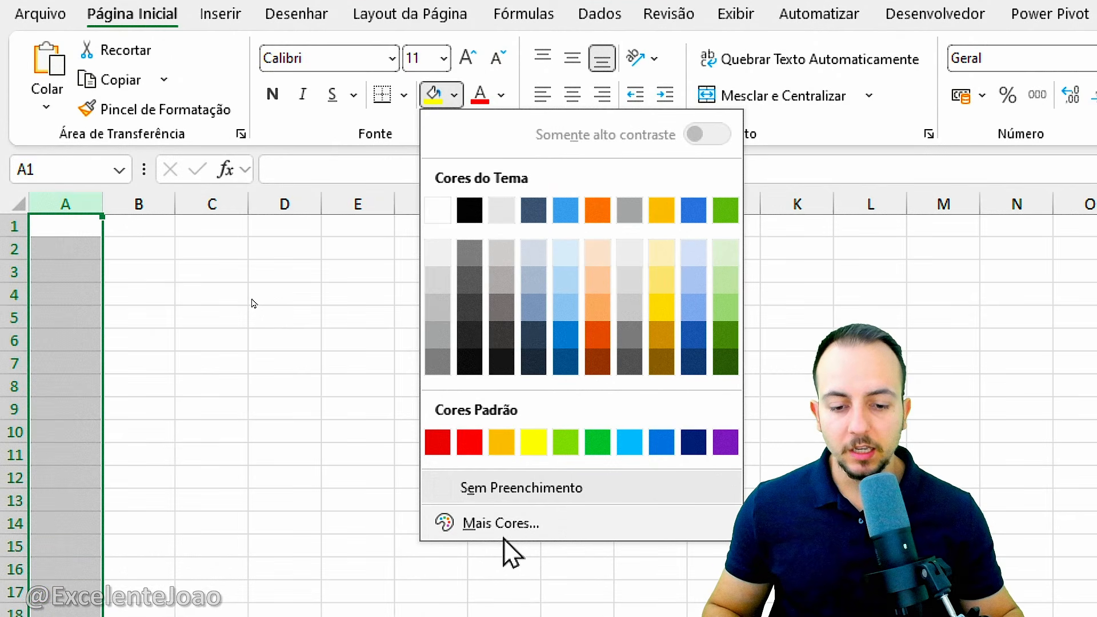
left_click(503, 584)
left_click(479, 292)
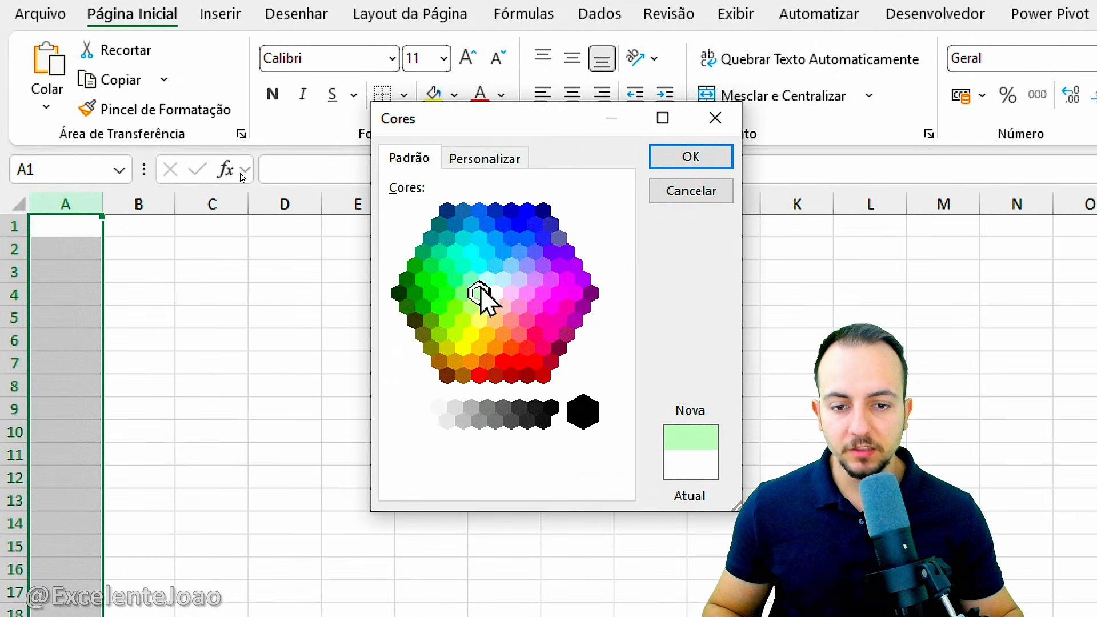
left_click(691, 156)
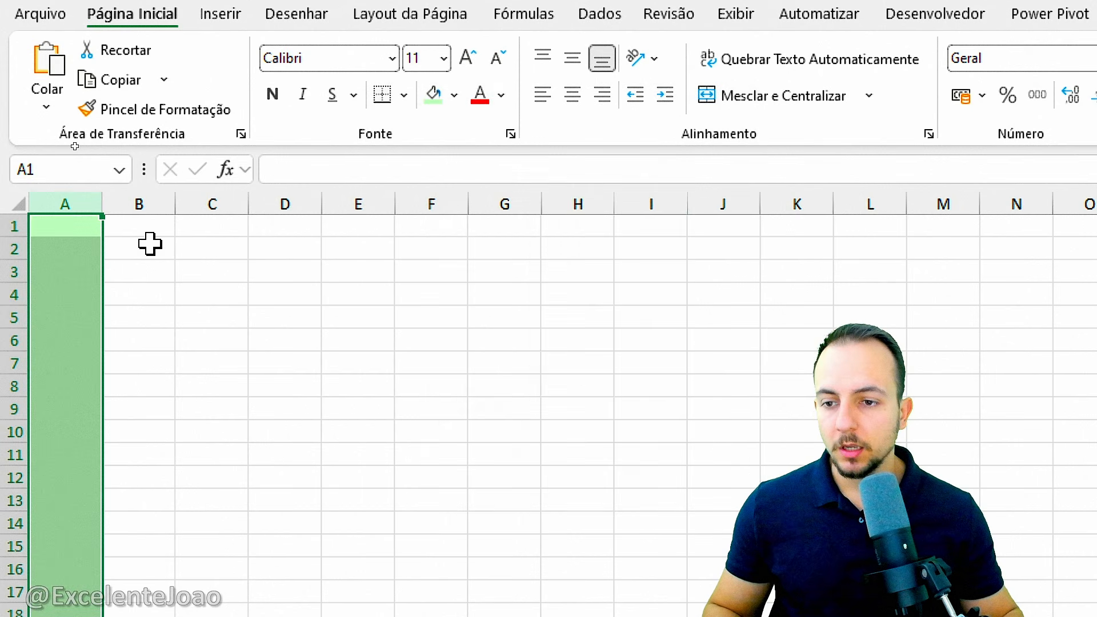
Fill the whole of column B with a light blue from the standard colours and deselect the column.
left_click(148, 206)
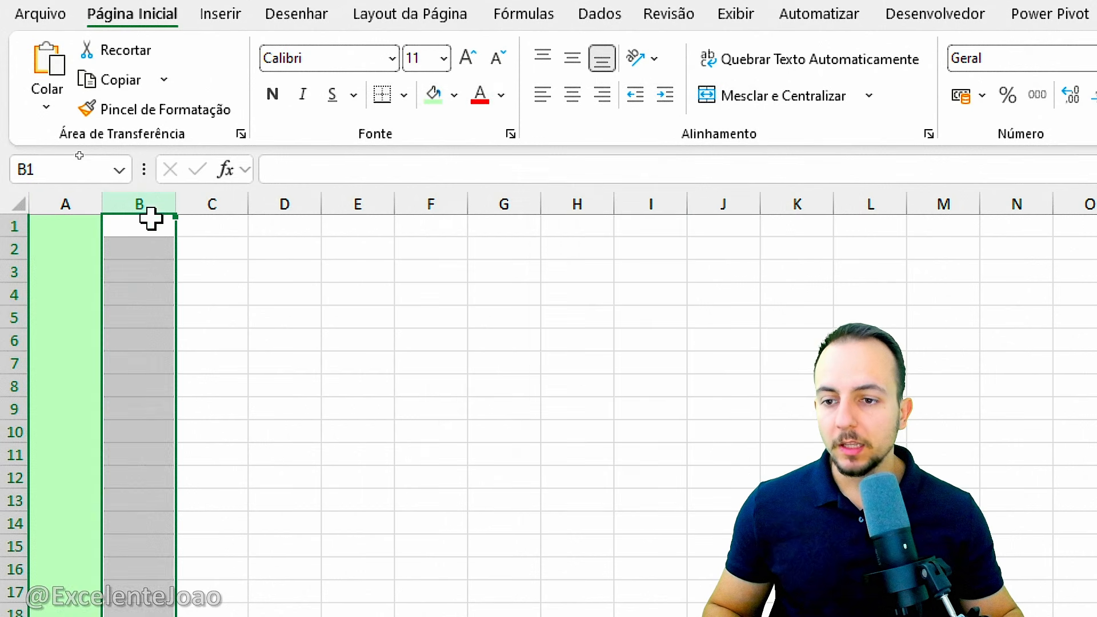
left_click(455, 98)
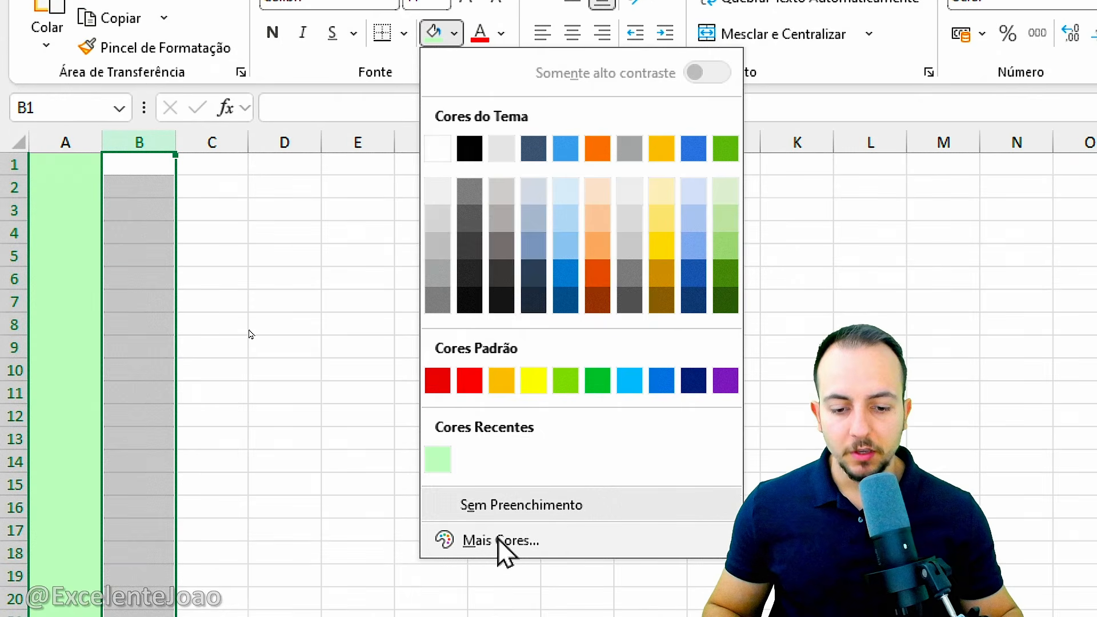
left_click(499, 540)
left_click(487, 244)
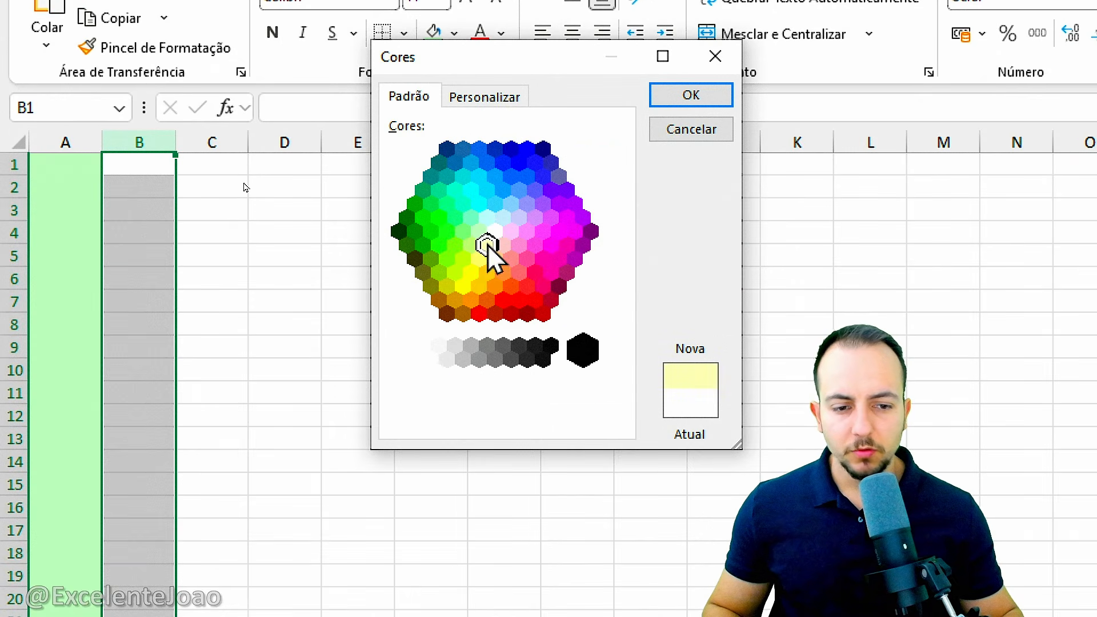
left_click(501, 246)
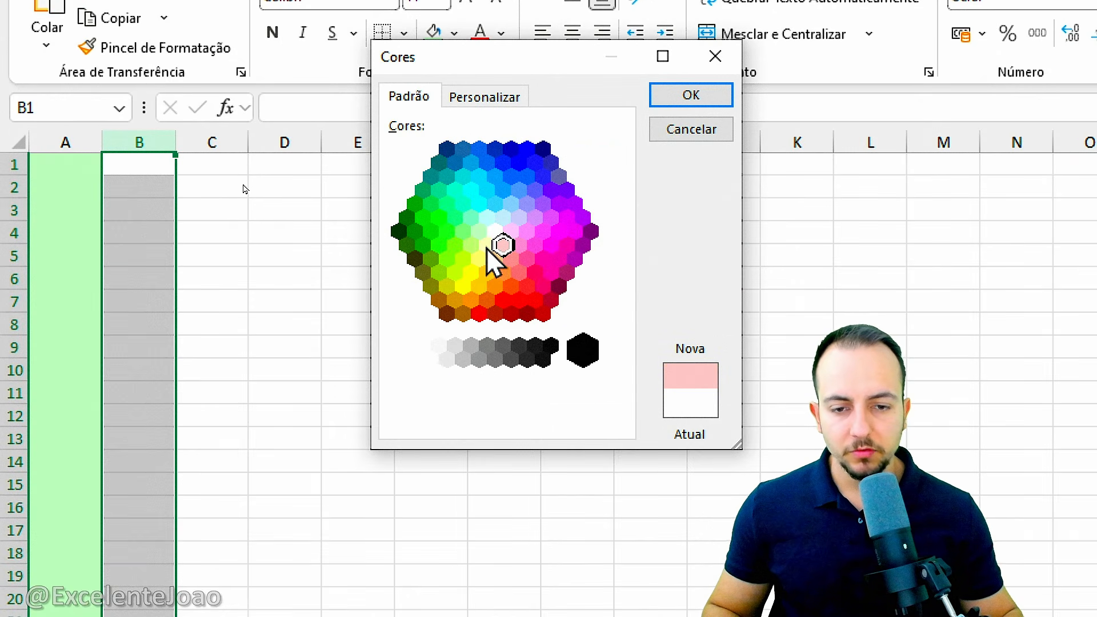
left_click(488, 245)
left_click(488, 218)
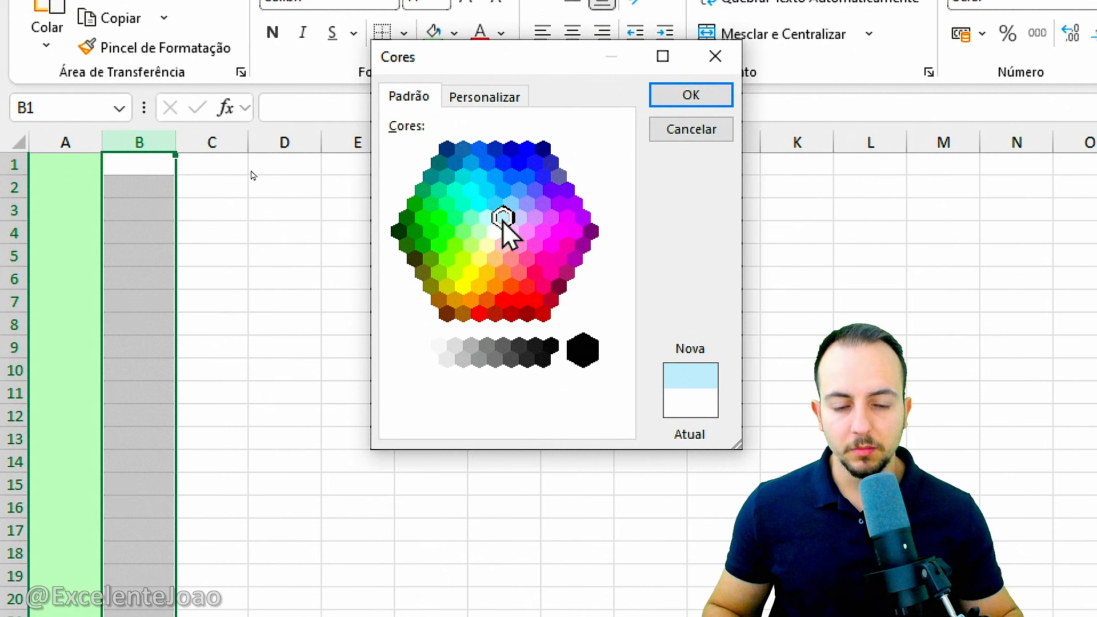
left_click(691, 95)
left_click(356, 286)
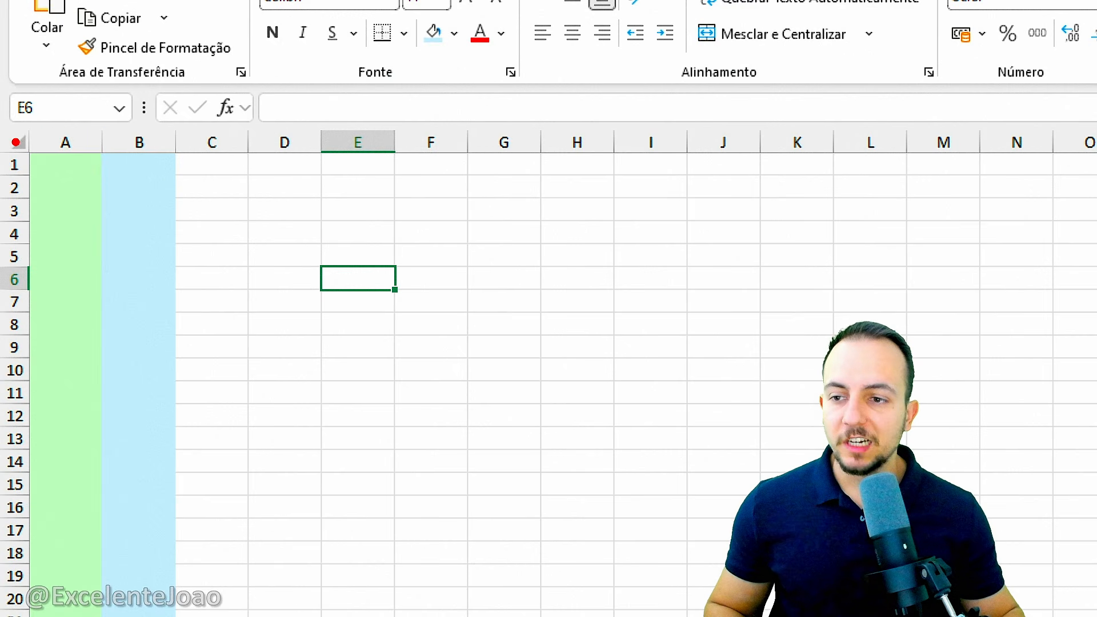
mouse_move(26, 125)
left_mouse_down()
mouse_move(161, 519)
mouse_move(176, 613)
left_mouse_up()
left_click_drag(181, 410, 293, 359)
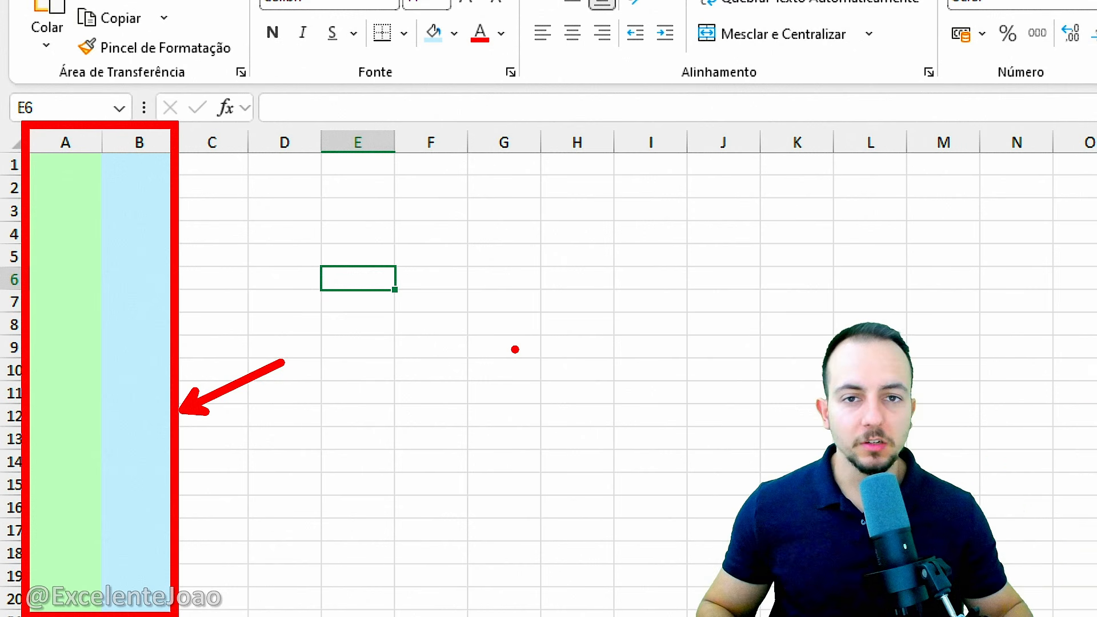
key("Escape")
key("ctrl+2")
left_click_drag(87, 116, 133, 188)
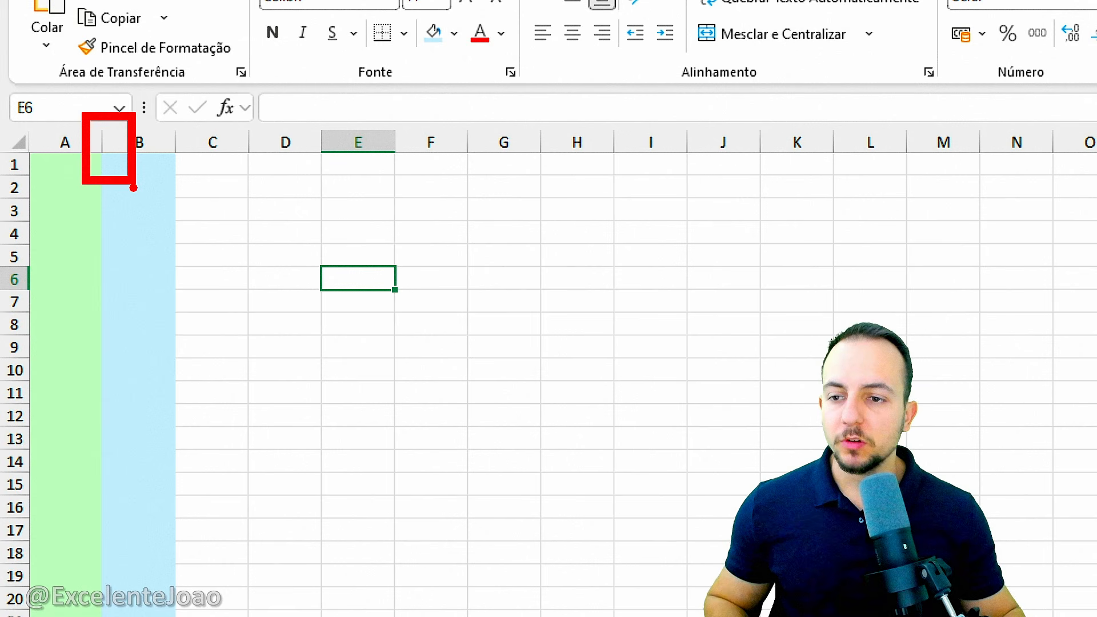
key("ctrl+z")
left_click_drag(222, 91, 105, 90)
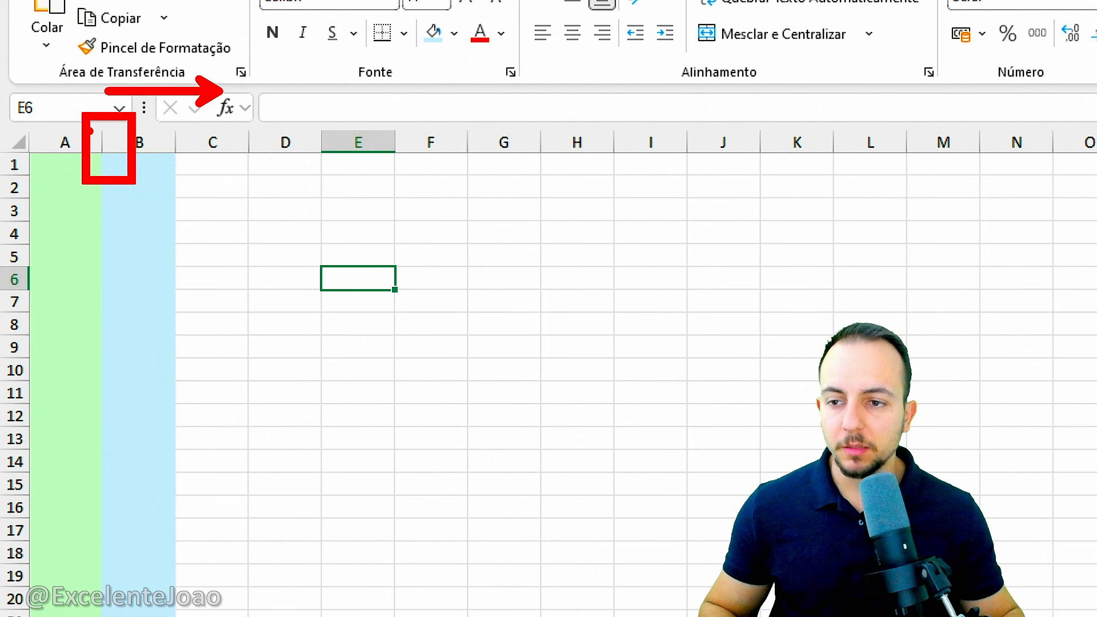
key("Escape")
Widen column A to about twice its width and narrow column B to a thin strip.
mouse_move(102, 141)
left_mouse_down()
mouse_move(196, 138)
mouse_move(176, 137)
left_mouse_up()
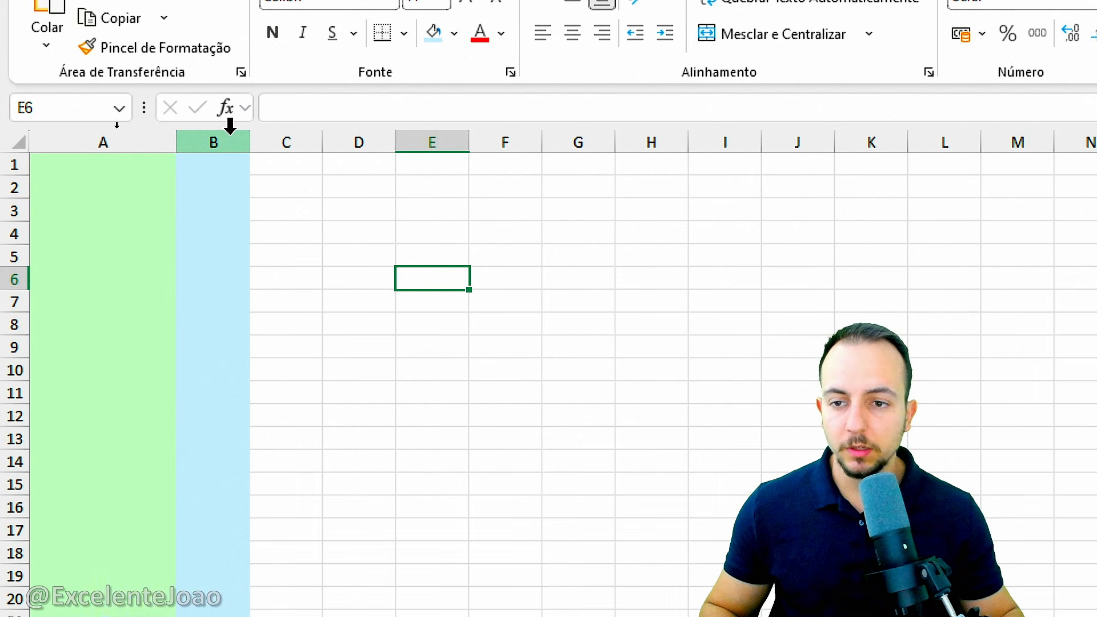
left_click_drag(250, 142, 194, 144)
left_click(303, 256)
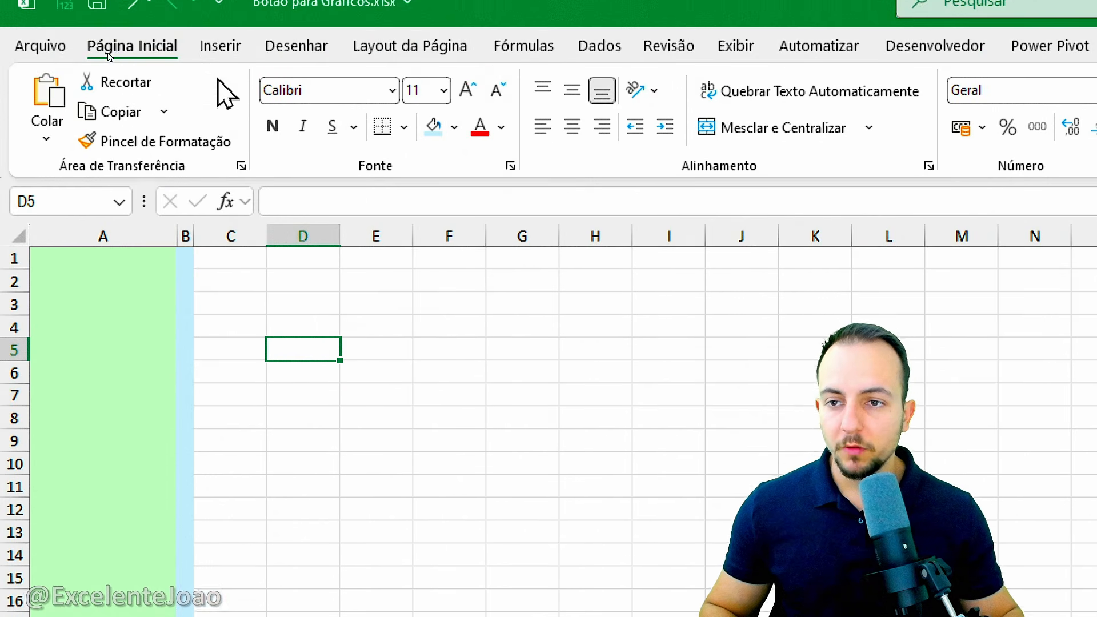
Draw a rectangle shape over roughly cells C4 to F7.
left_click(221, 70)
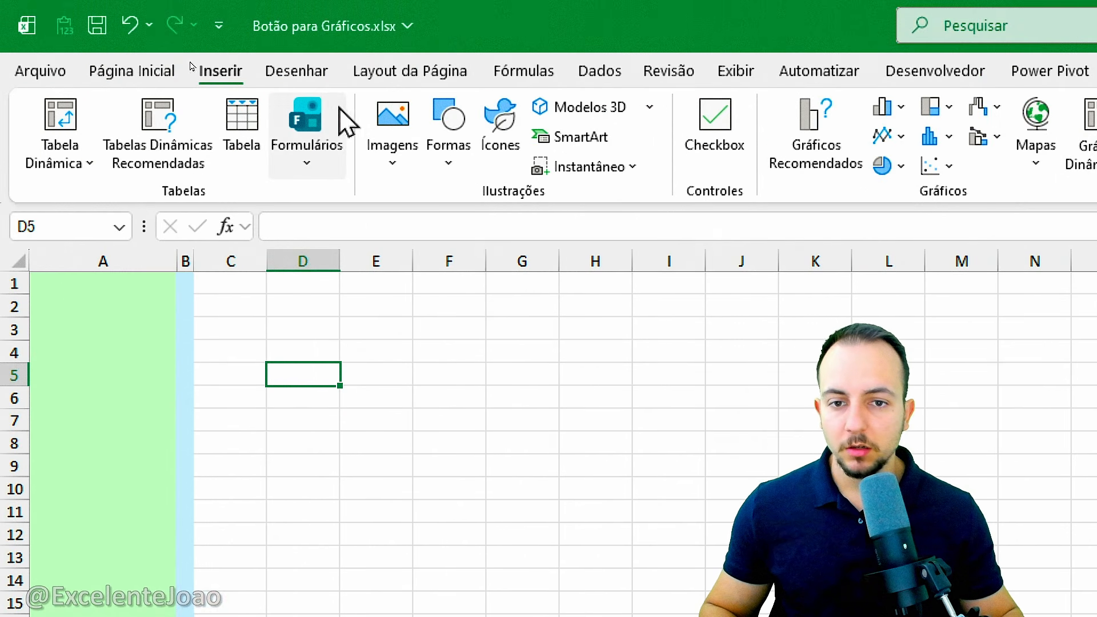
left_click(449, 143)
left_click(443, 407)
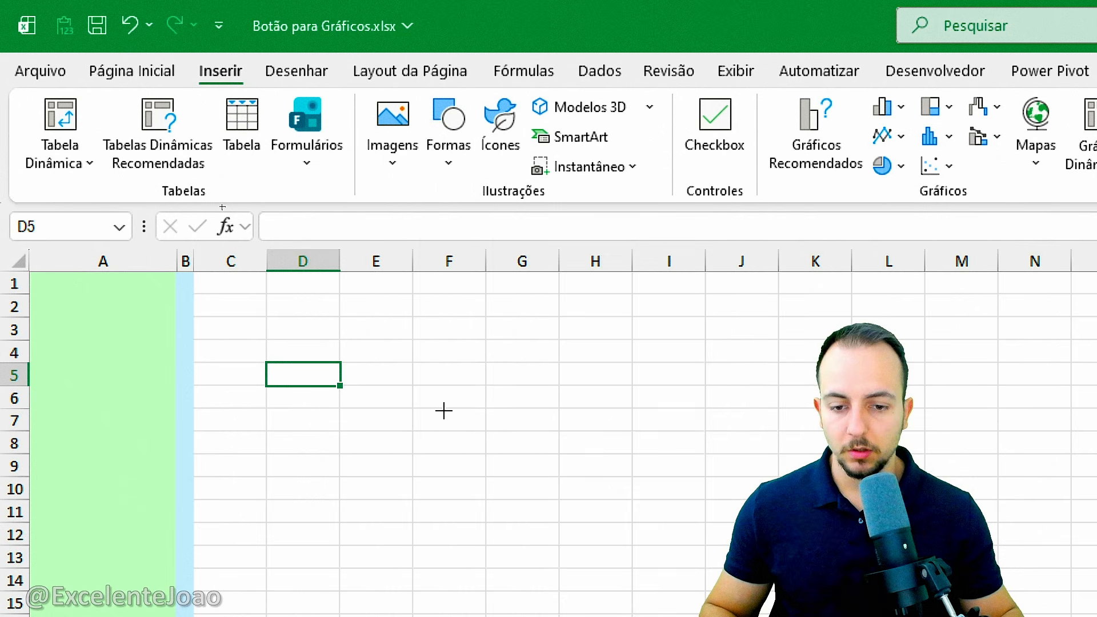
left_click_drag(235, 355, 460, 433)
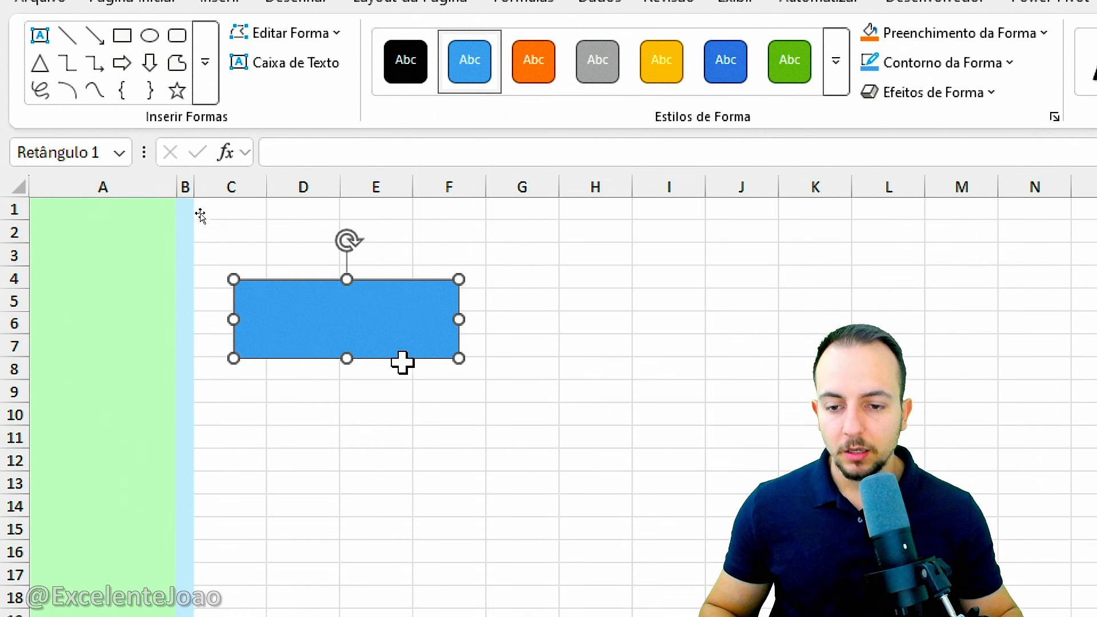
Move the rectangle to the sheet's left edge and resize it to cover rows 5 to 7 across columns A and B.
left_click_drag(402, 362, 177, 344)
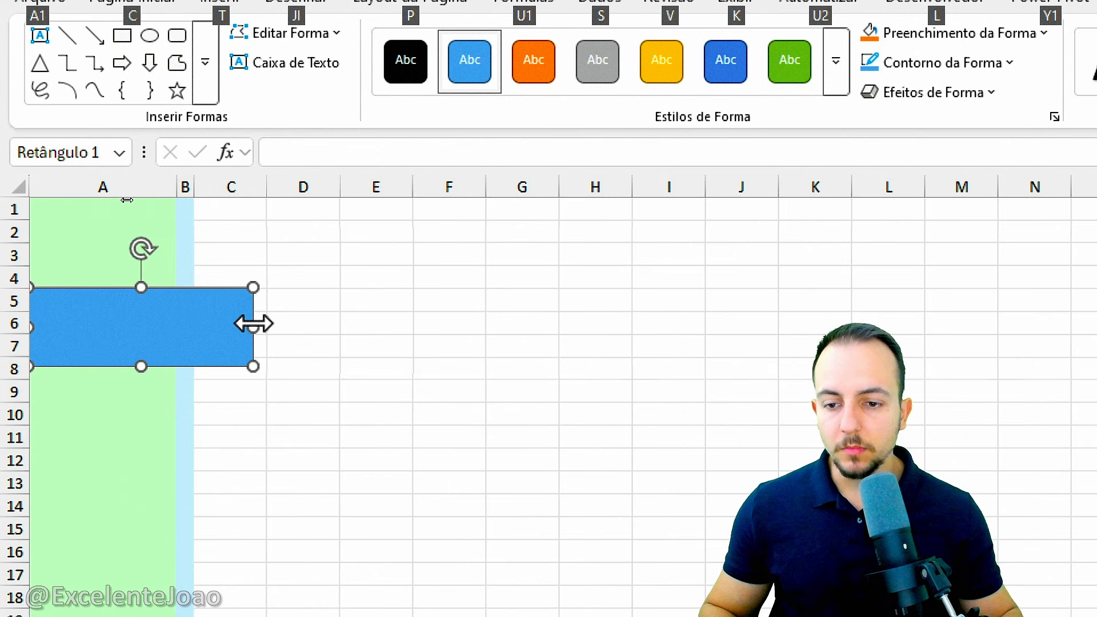
left_click_drag(253, 327, 175, 336)
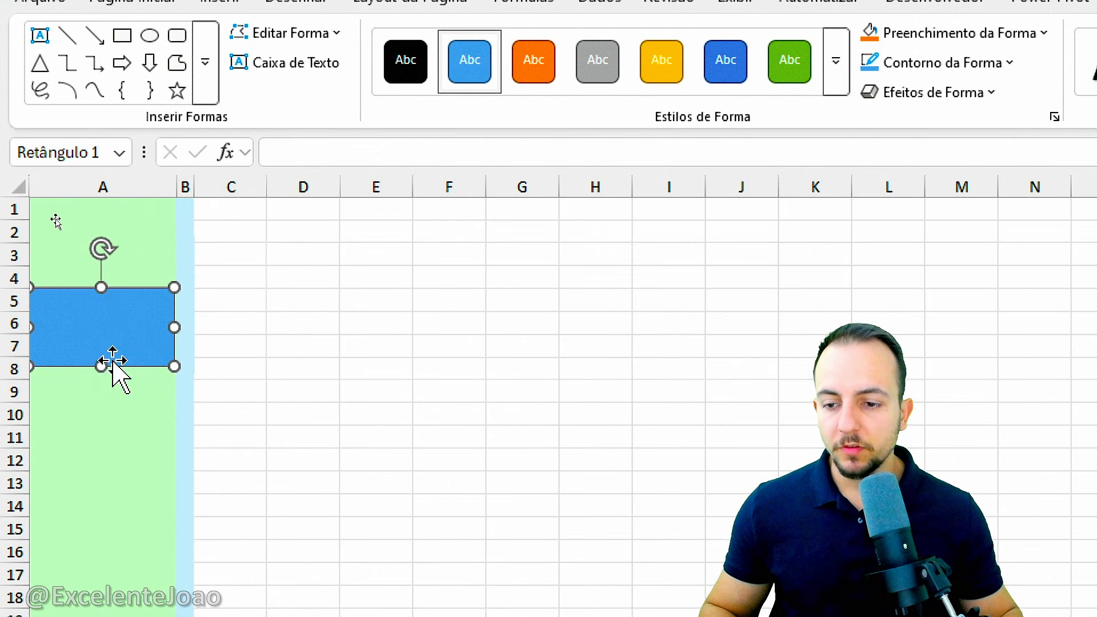
left_click_drag(102, 367, 106, 358)
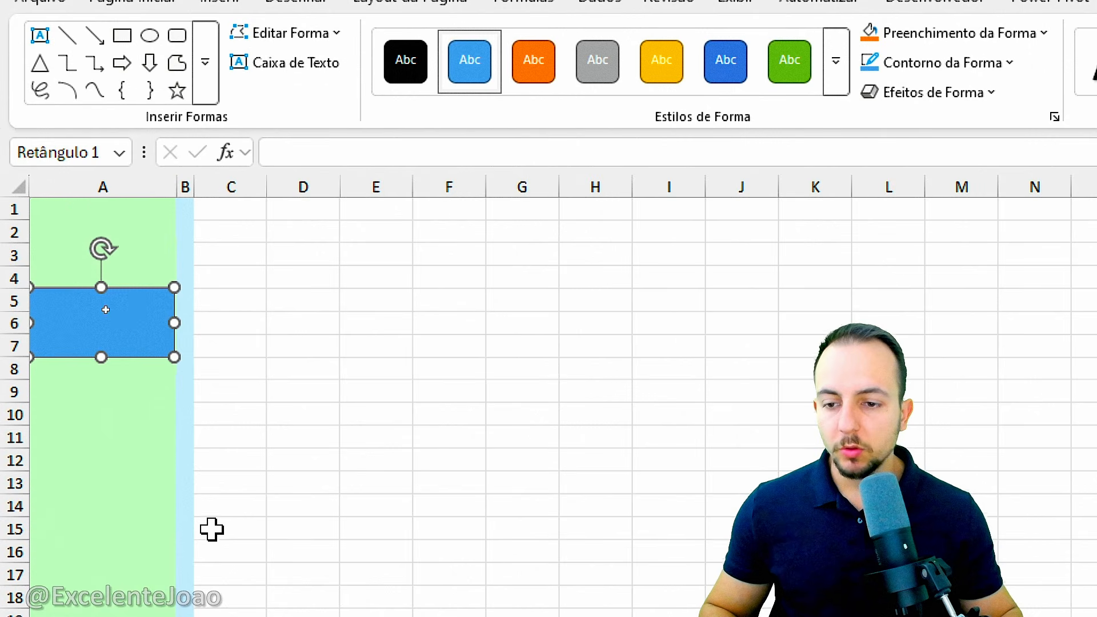
left_click_drag(174, 316, 198, 318)
left_click(292, 352)
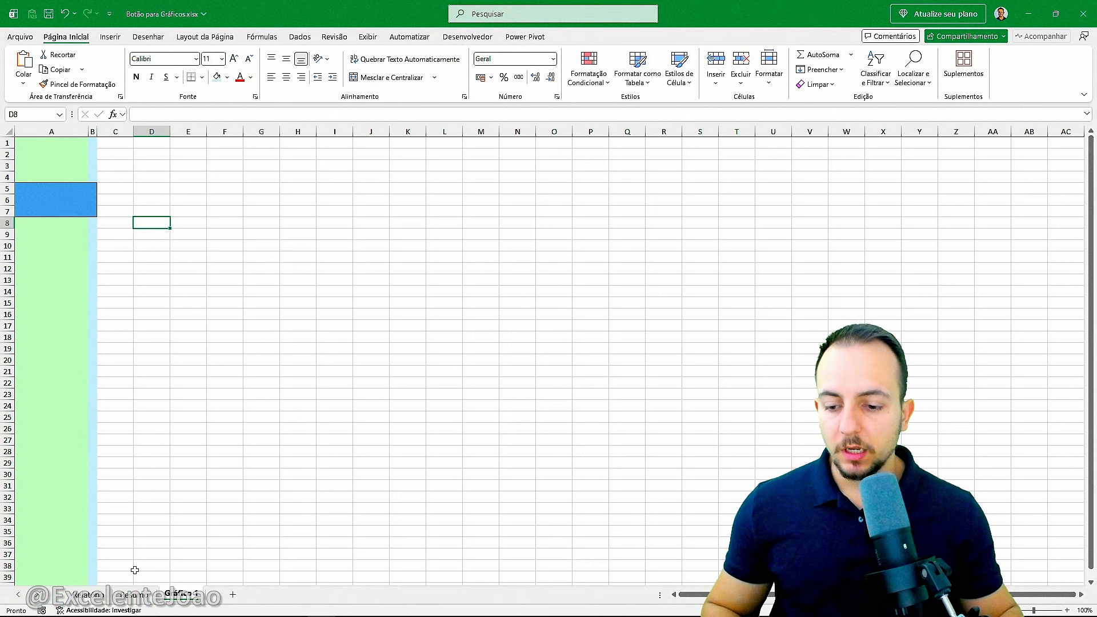
Check the charts on the Resumo sheet, return to Gráfico 1 and label the rectangle "Gráfico 1" with "Total x Mês" on a second line.
left_click(131, 595)
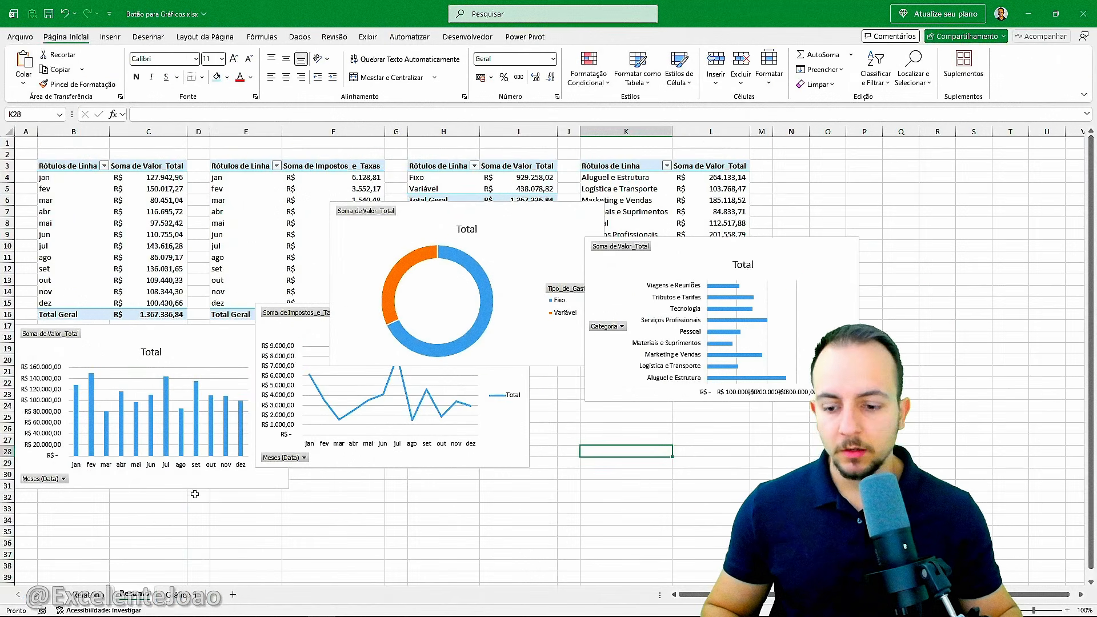
left_click(193, 596)
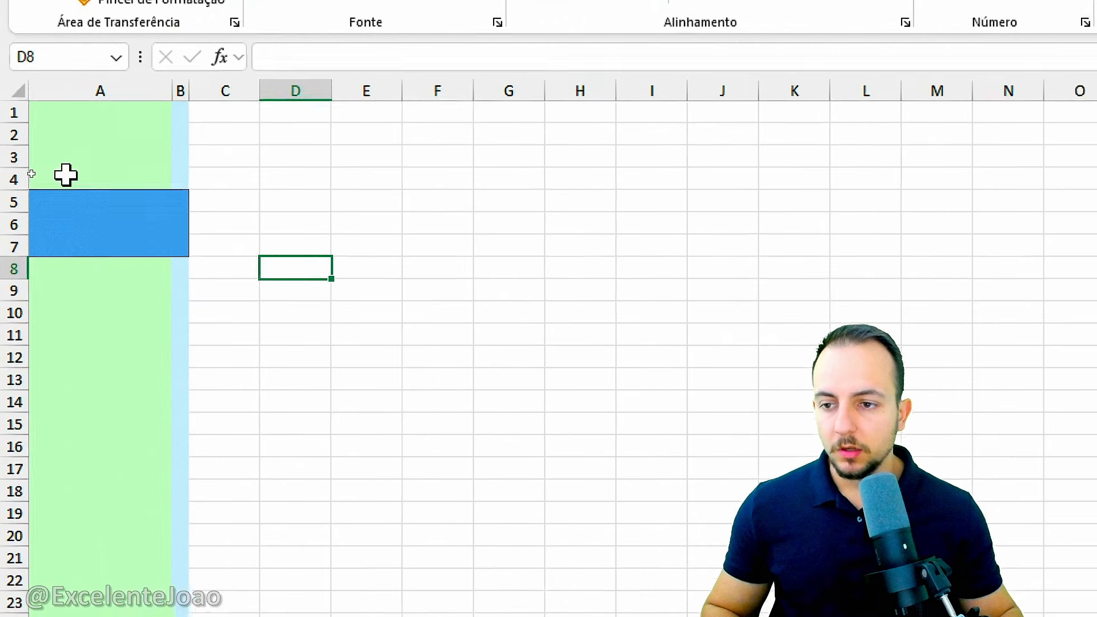
left_click(68, 194)
left_click(136, 217)
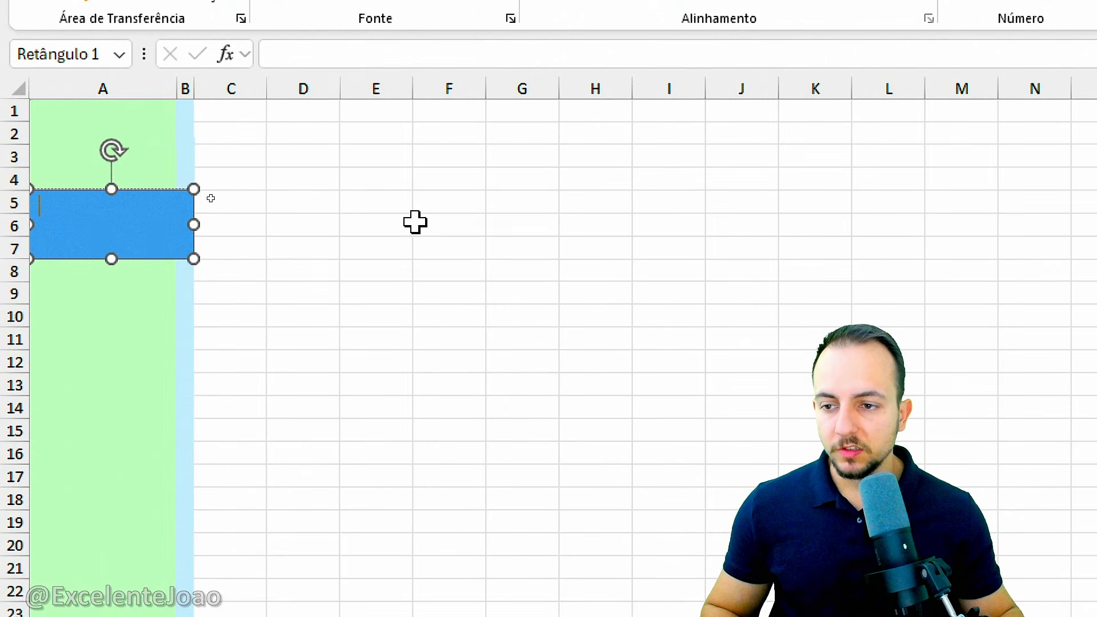
type("Gráfico 1")
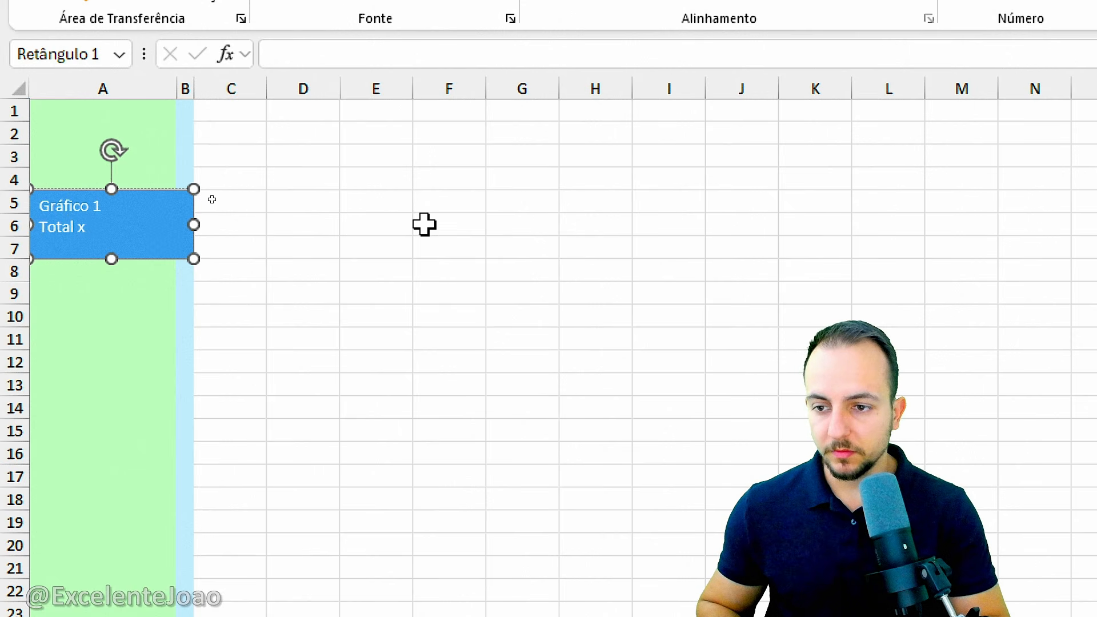
Format the rectangle's text at size 14, vertically centred, in bold italic.
key("ctrl+a")
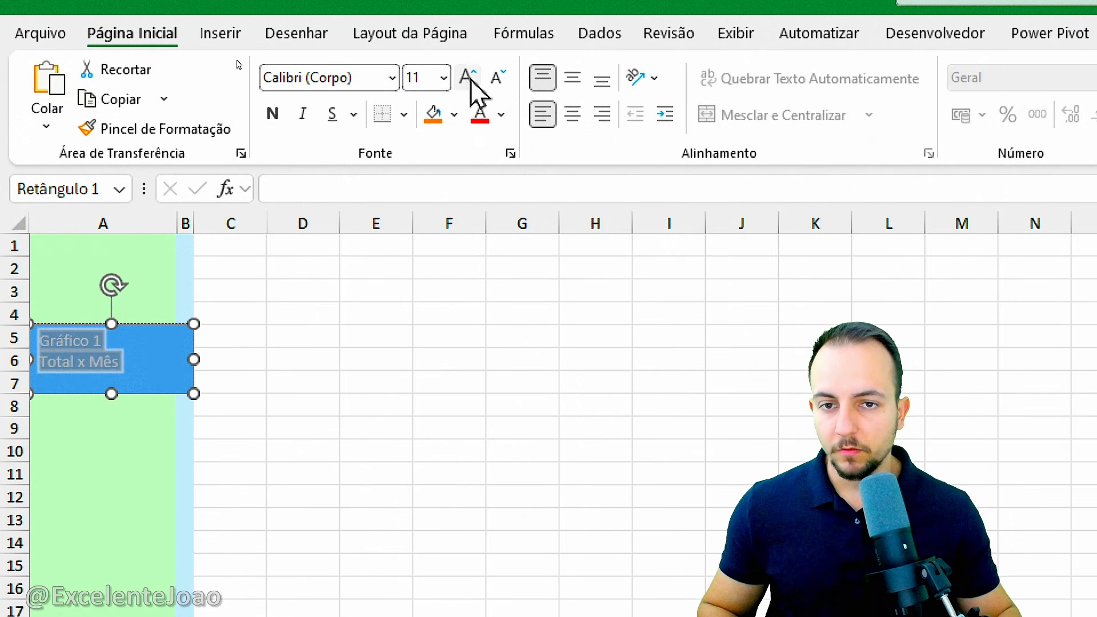
left_click(473, 82)
left_click(473, 82)
left_click(470, 78)
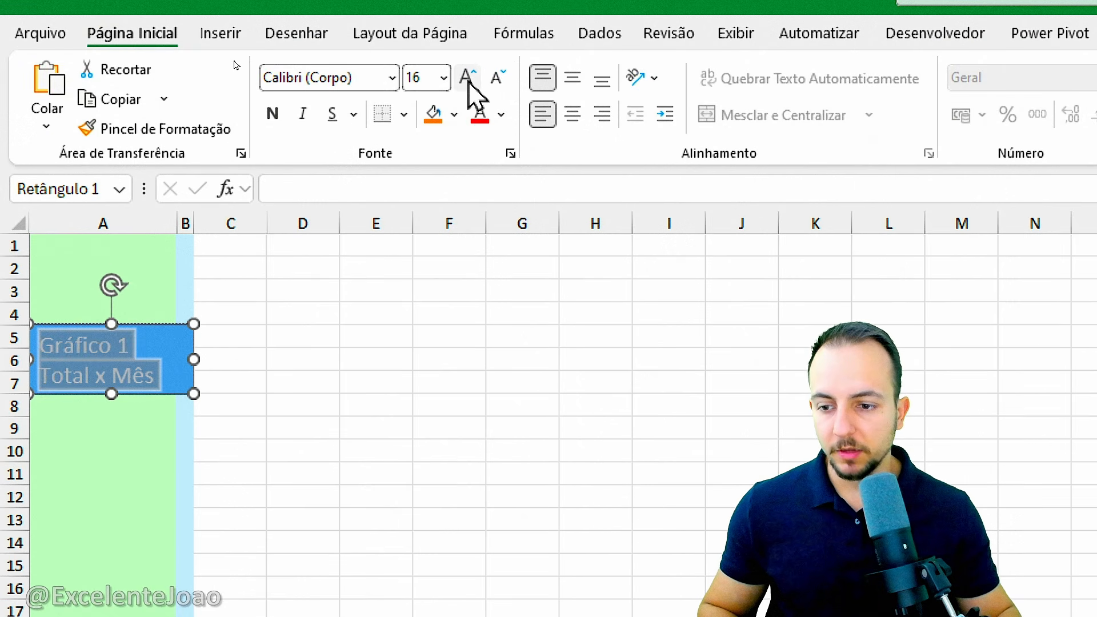
left_click(498, 78)
left_click(573, 79)
left_click(274, 114)
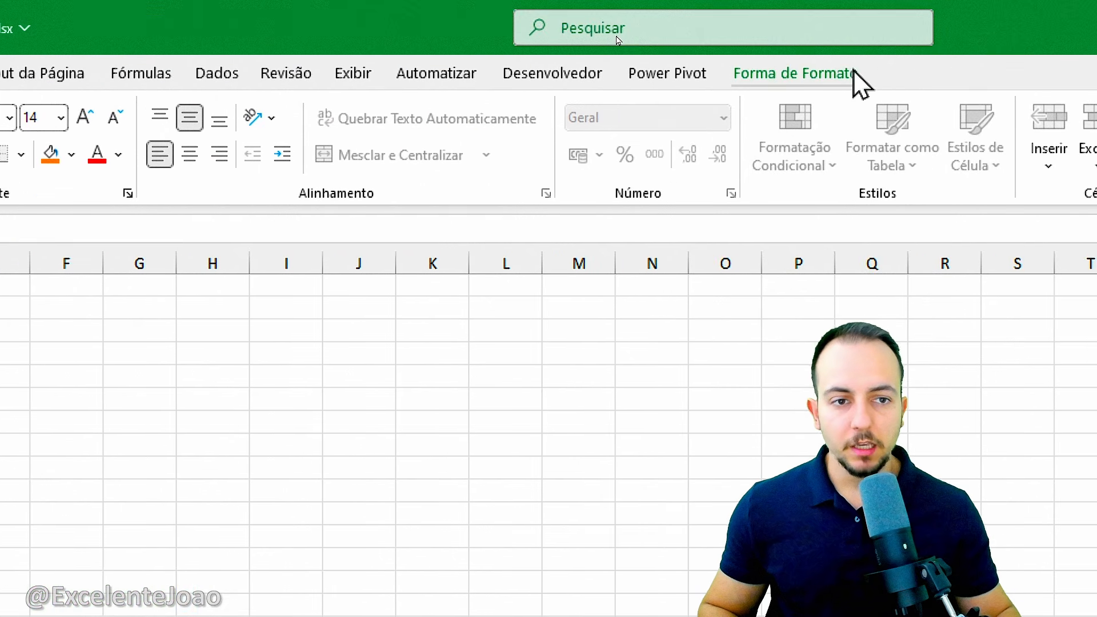
Fill the rectangle with the same light blue as column B and remove its outline.
left_click(761, 77)
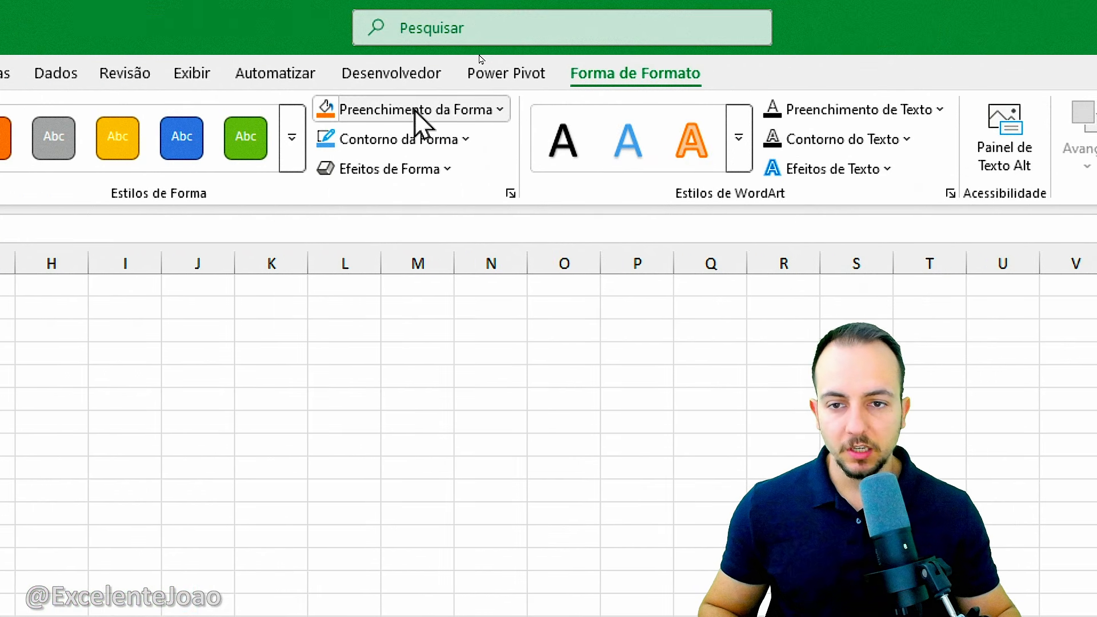
left_click(423, 110)
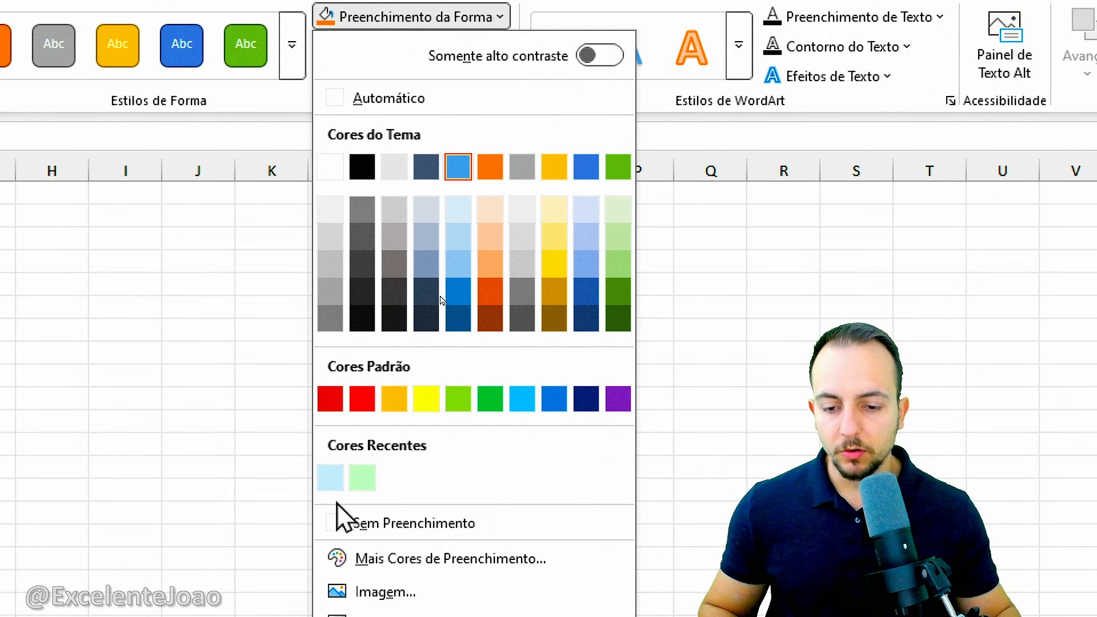
left_click(343, 613)
left_click(398, 139)
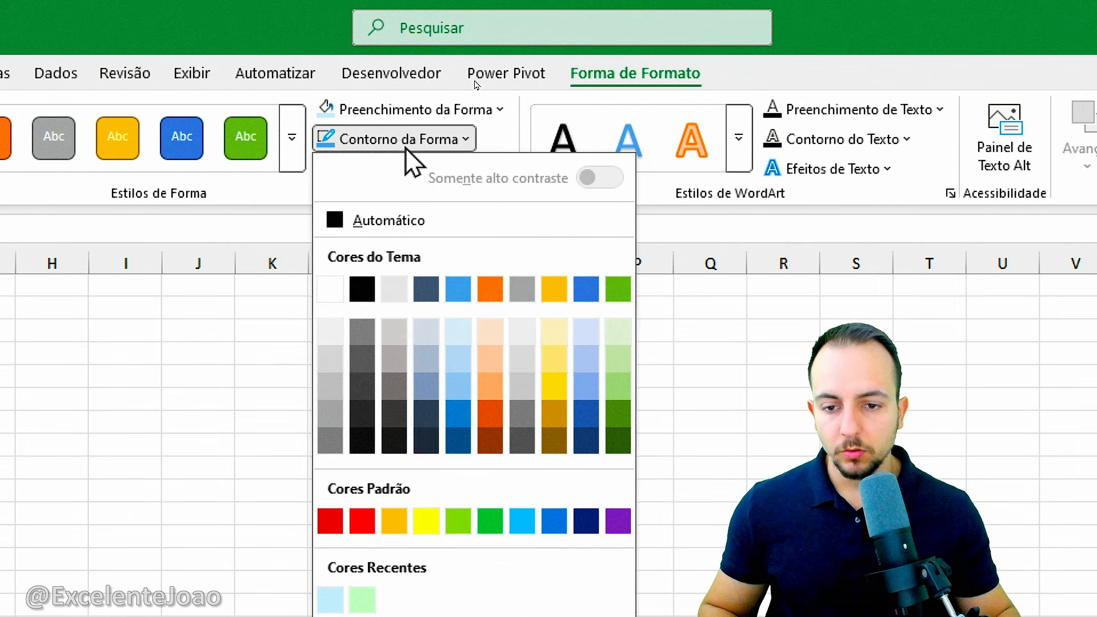
left_click(418, 615)
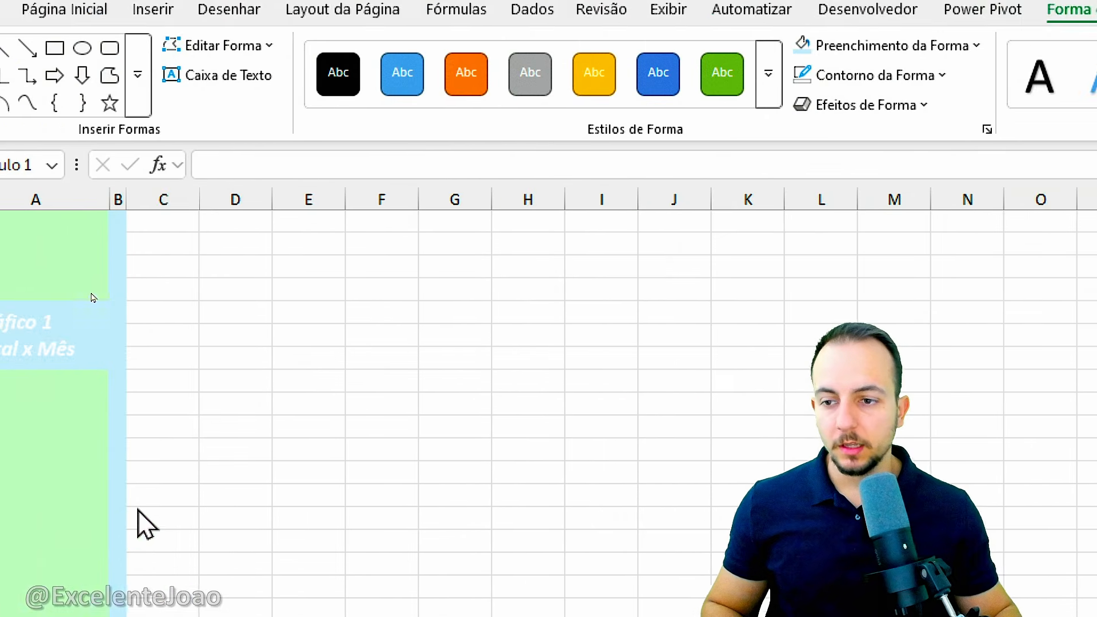
Change the font colour of the Gráfico 1 rectangle's text to dark blue.
triple_click(137, 222)
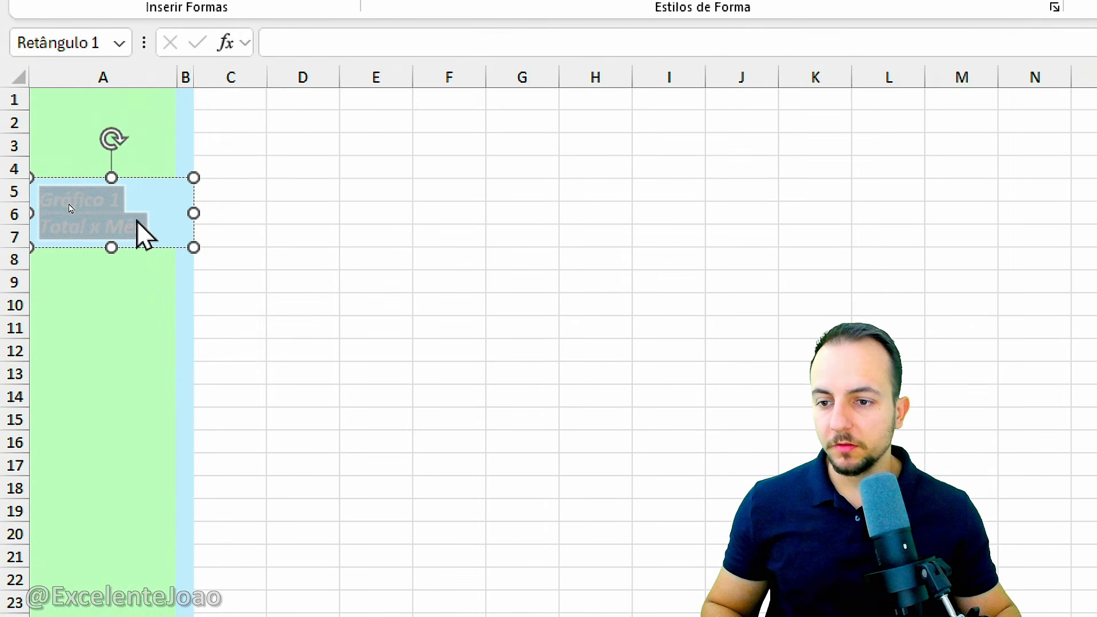
left_click(264, 222)
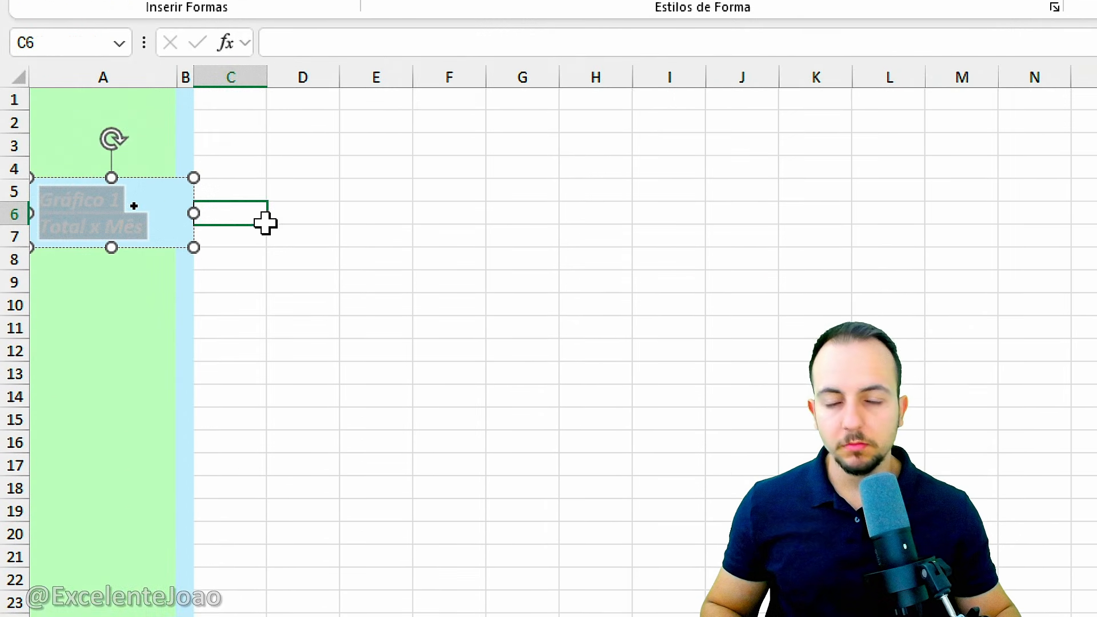
left_click(160, 190)
left_click(166, 73)
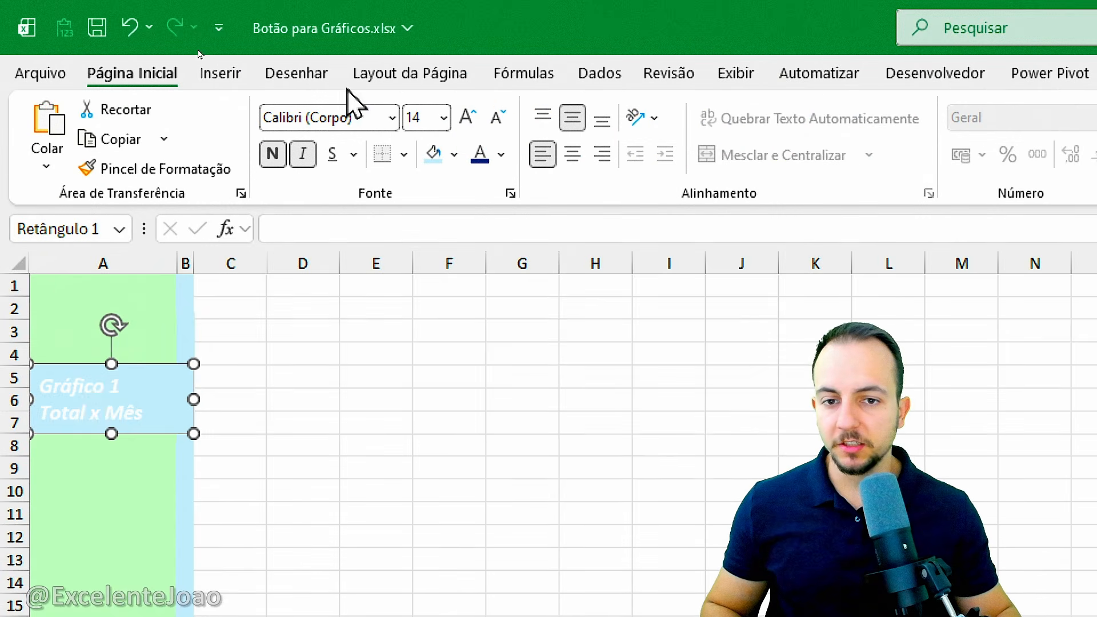
left_click(501, 154)
left_click(448, 483)
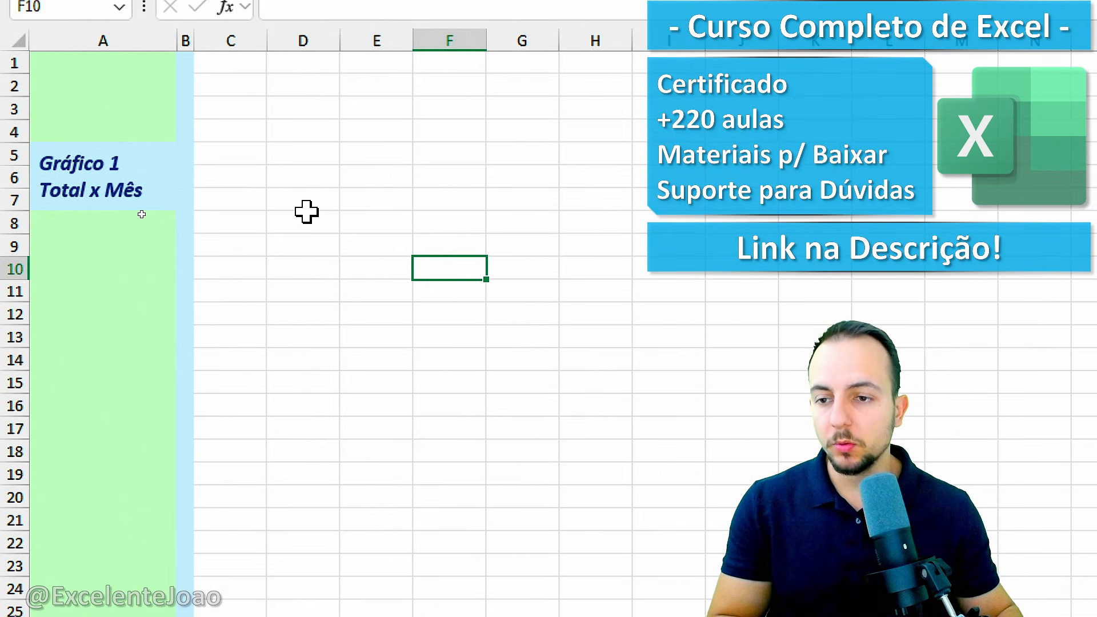
Paste three copies of the Gráfico 1 rectangle and space them evenly below it at rows 9–11, 13–15 and 17–19.
left_click(168, 175)
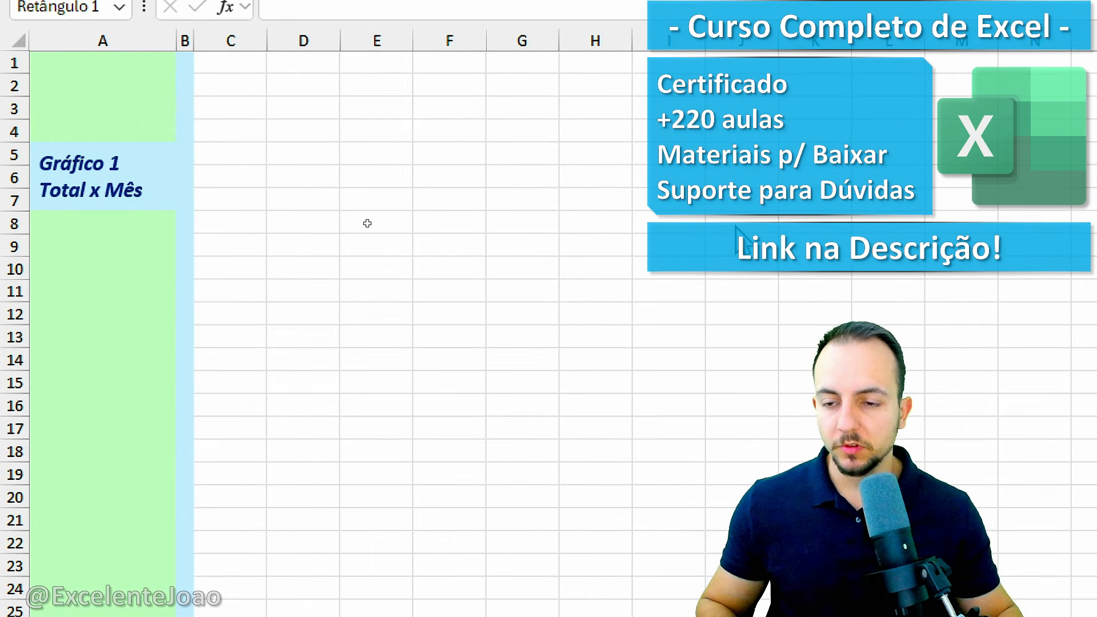
key("ctrl+v")
left_click_drag(172, 213, 151, 455)
key("ctrl+v")
key("ctrl+v")
left_click(154, 362)
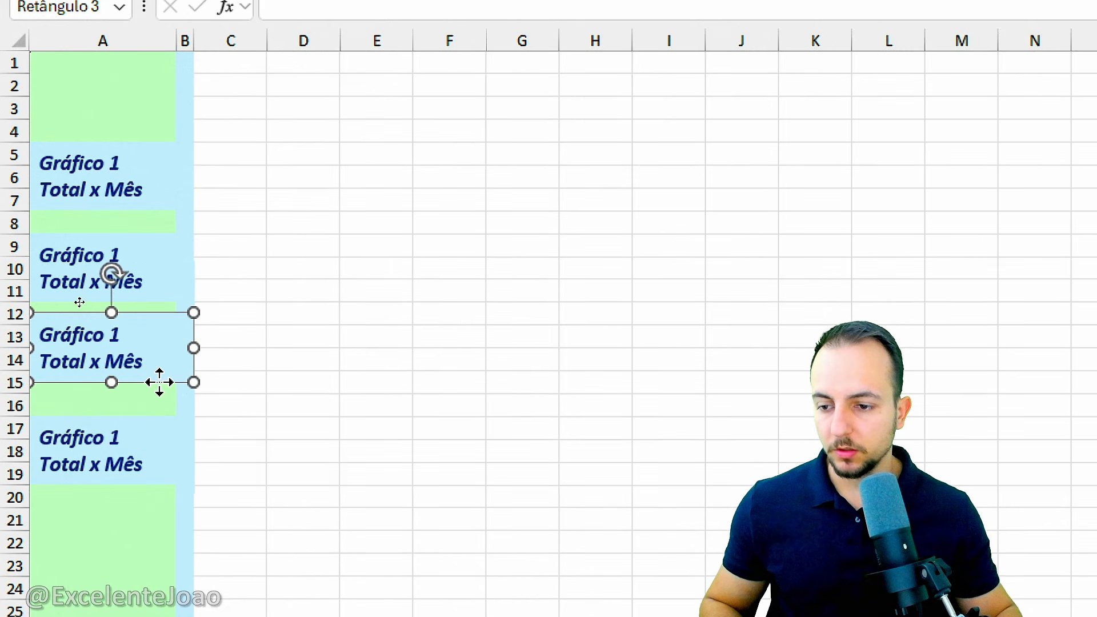
left_click_drag(154, 379, 149, 390)
left_click(314, 340)
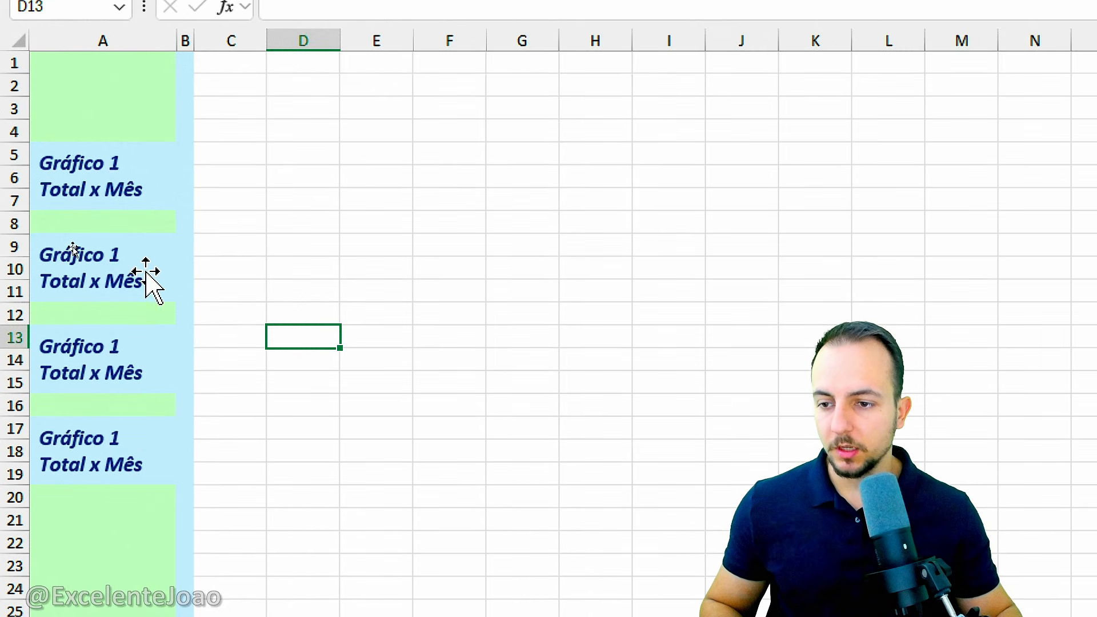
left_click(164, 280)
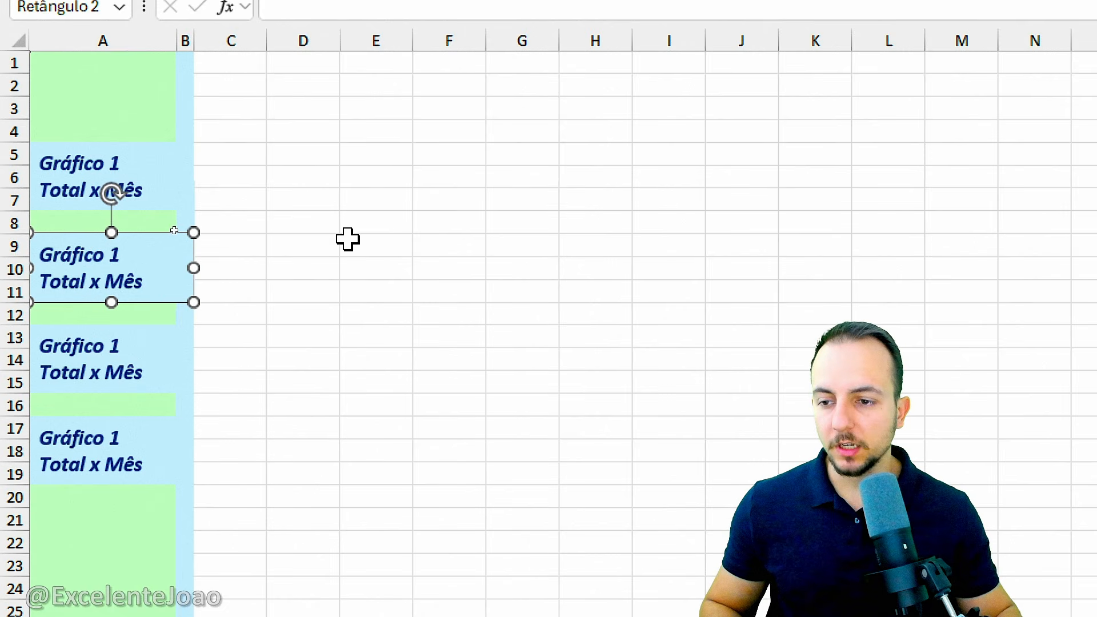
key("Escape")
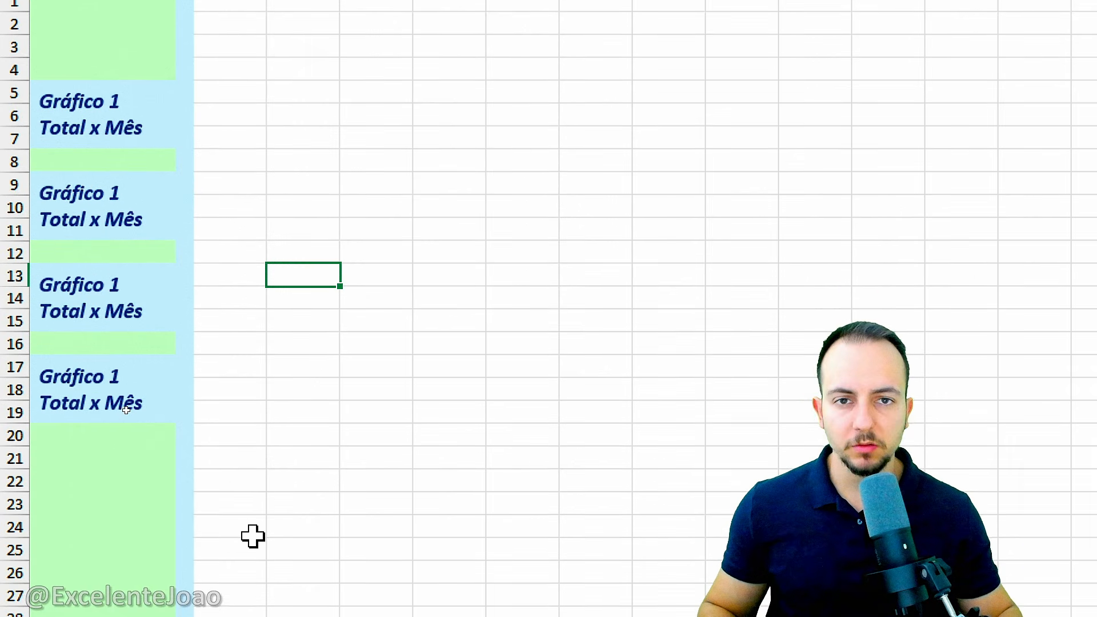
Relabel the second rectangle "Gráfico 2" with "Impostos" on its second line.
left_click(117, 192)
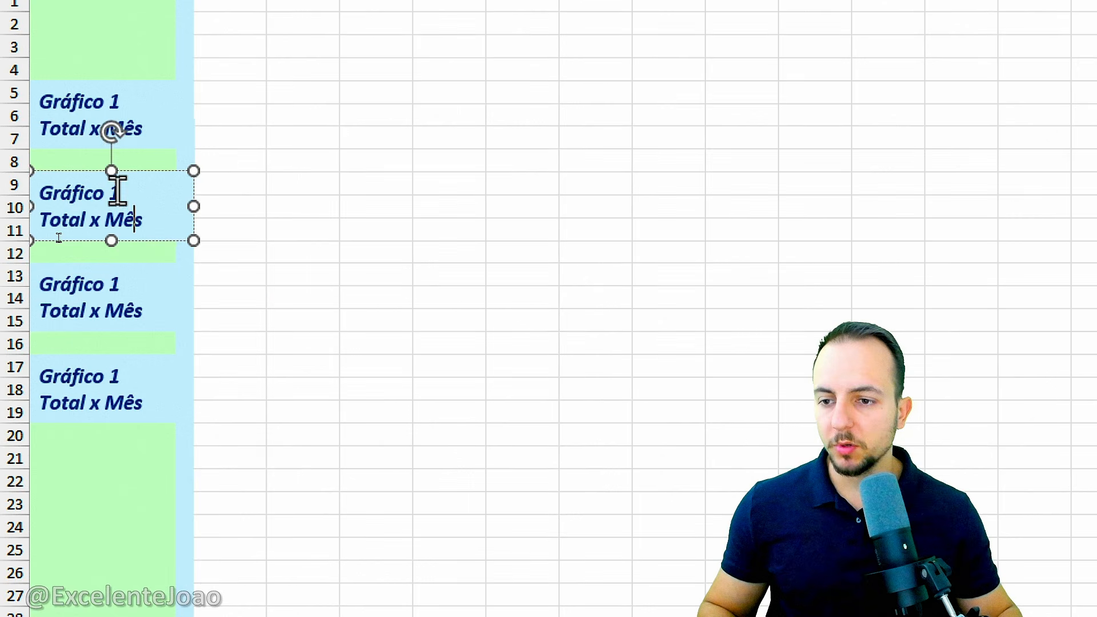
key("Down")
key("Right")
key("Right")
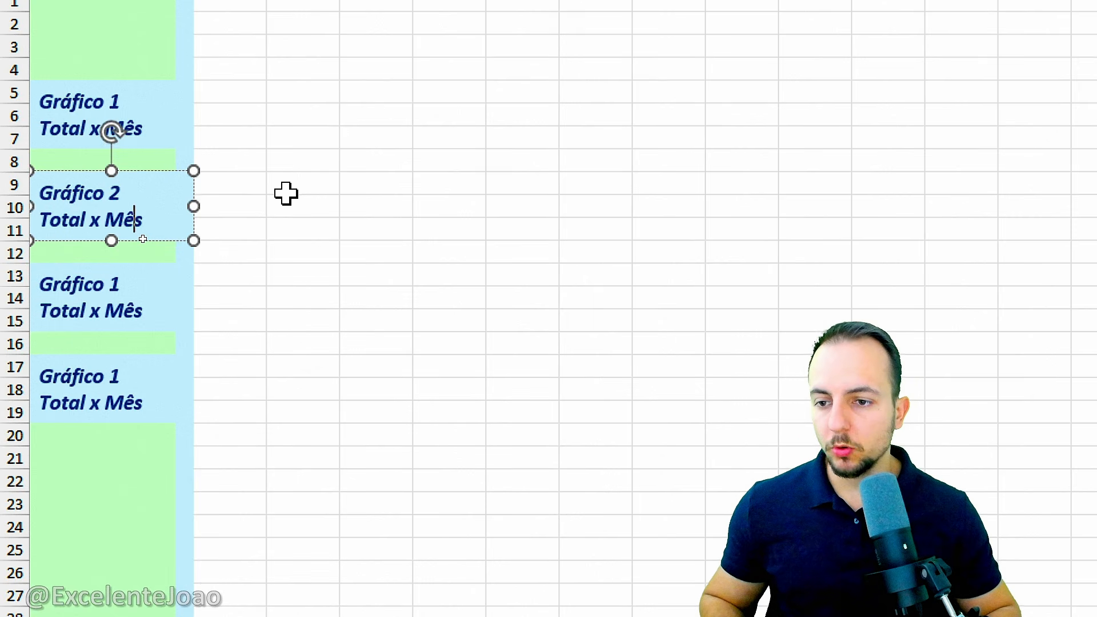
key("ctrl+shift+Left")
key("ctrl+shift+Left")
key("ctrl+shift+Left")
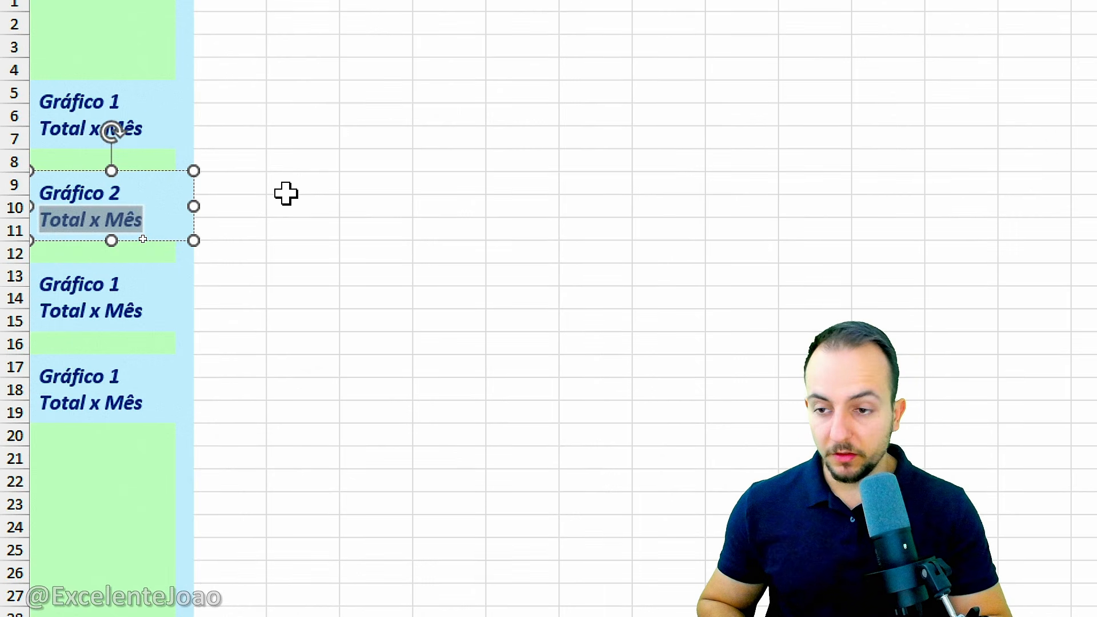
type("Impostos")
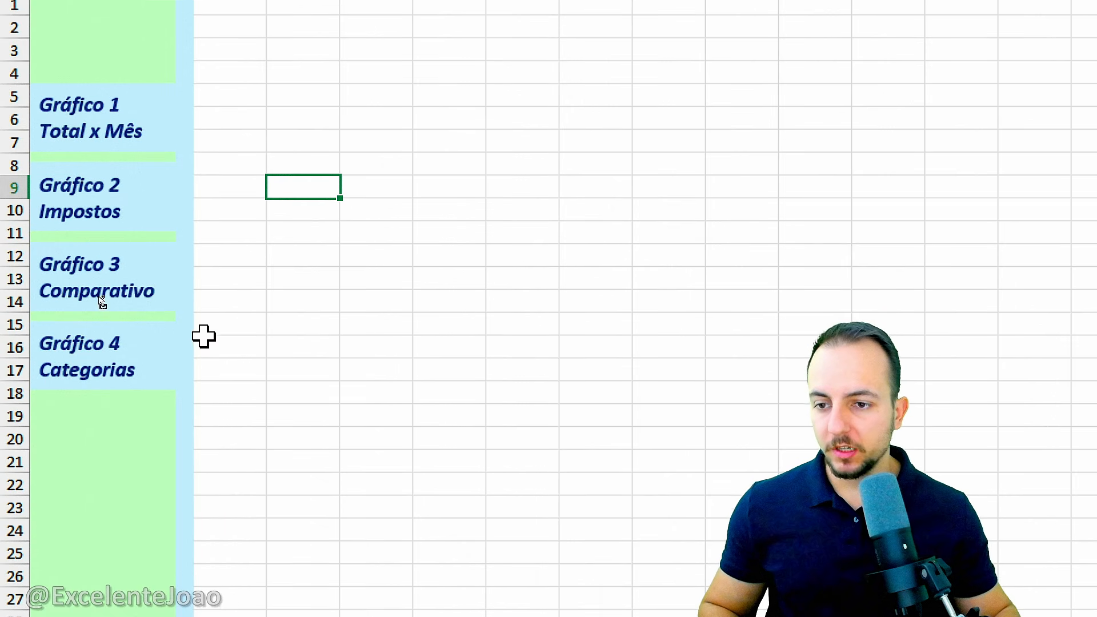
Try to nudge the Gráfico 4 rectangle slightly upward, closer to the Gráfico 3 rectangle.
left_click_drag(127, 75, 139, 236)
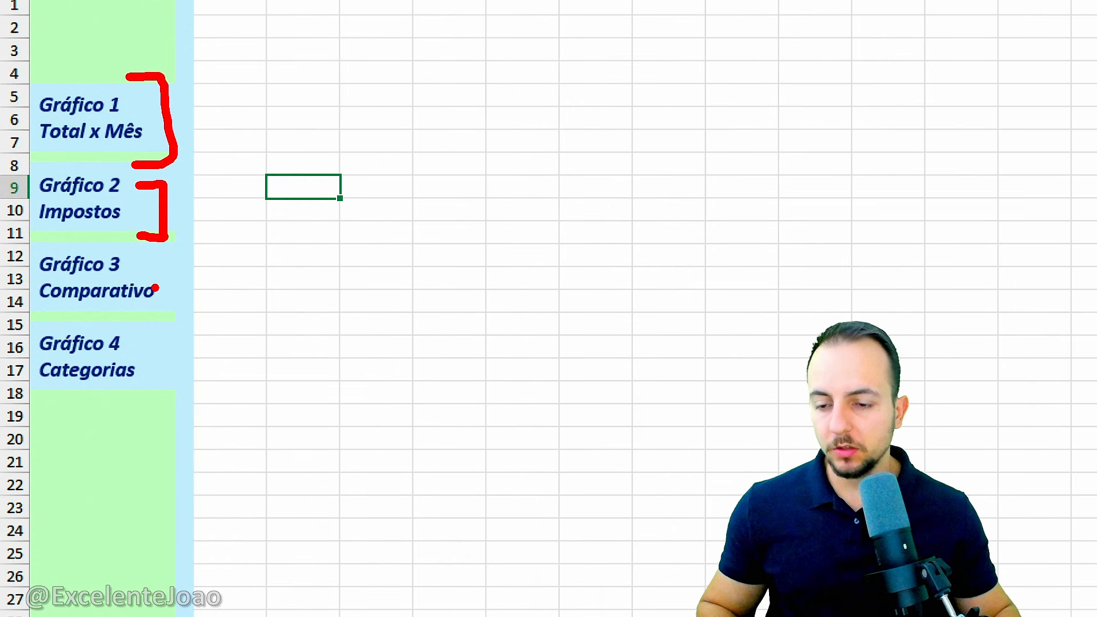
key("Escape")
left_click(152, 358)
mouse_move(152, 358)
left_mouse_down()
mouse_move(117, 319)
mouse_move(152, 355)
left_mouse_up()
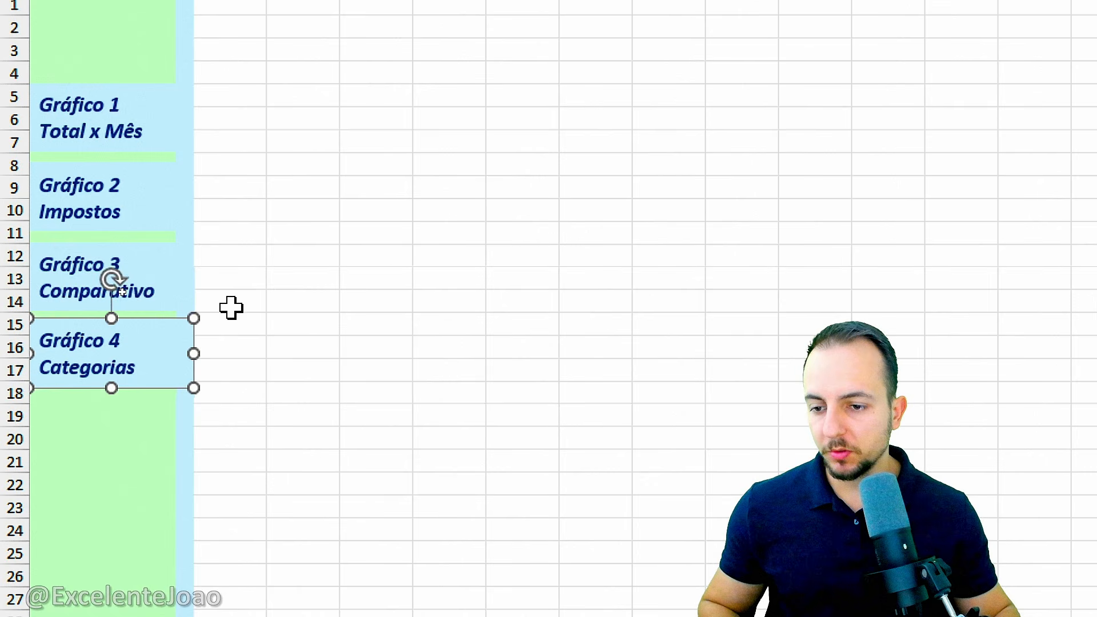
key("Escape")
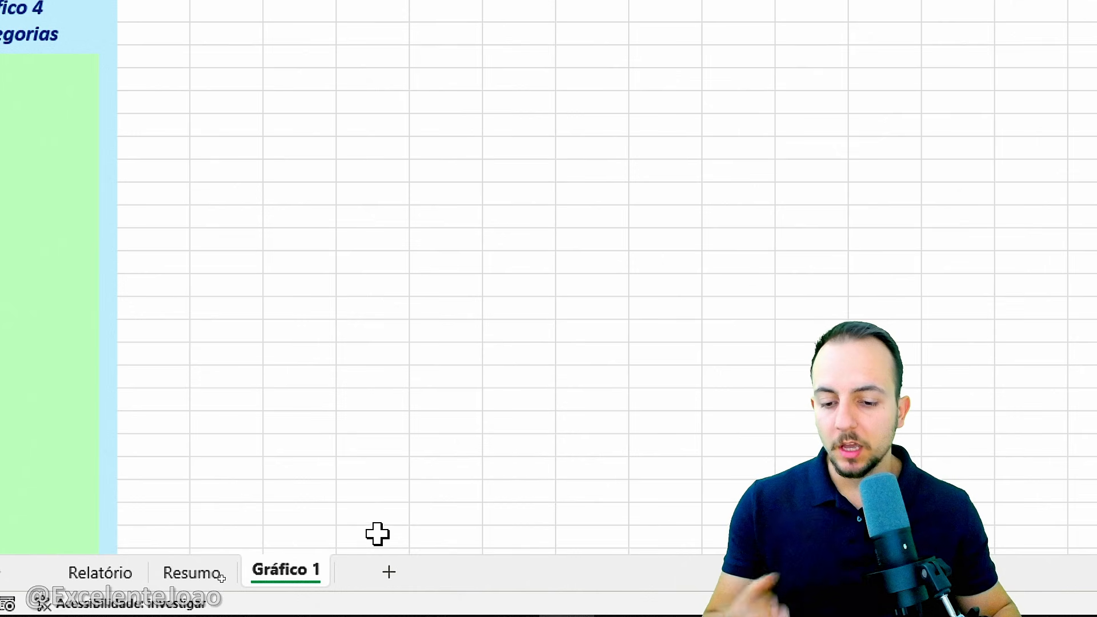
Create a copy of the Gráfico 1 sheet at the end of the workbook.
right_click(288, 578)
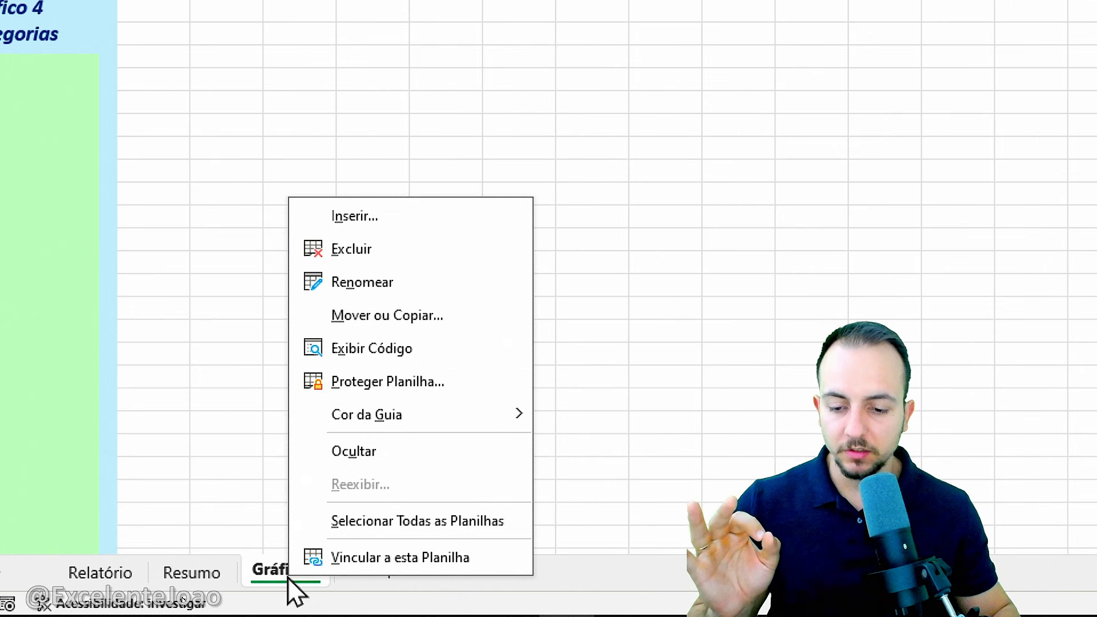
left_click(413, 318)
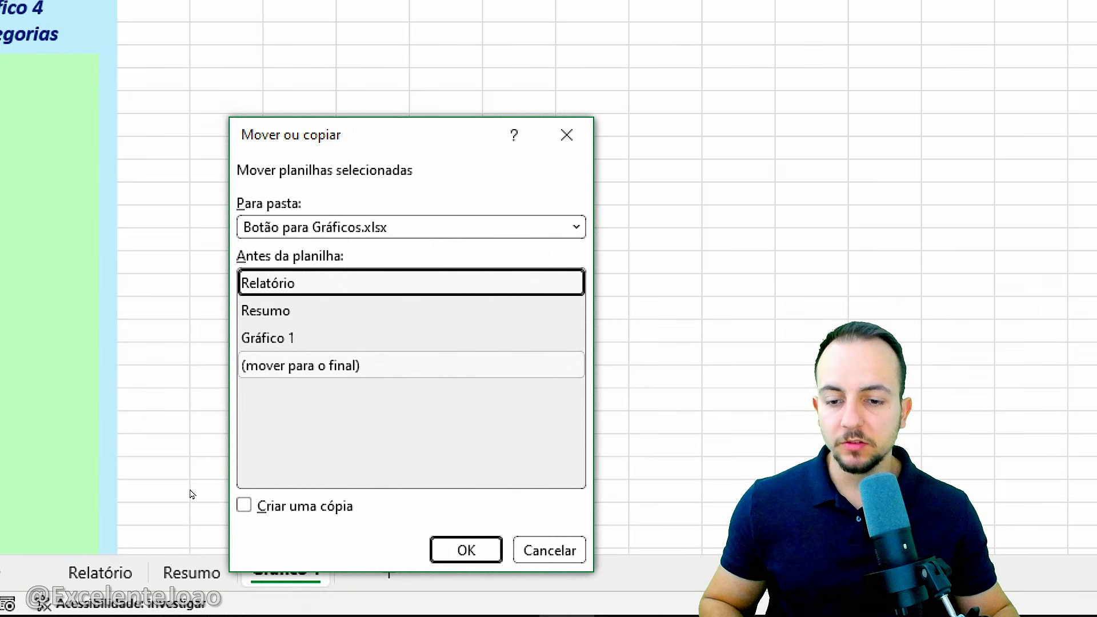
mouse_move(338, 343)
left_mouse_down()
mouse_move(231, 387)
mouse_move(347, 342)
left_mouse_up()
left_click(289, 373)
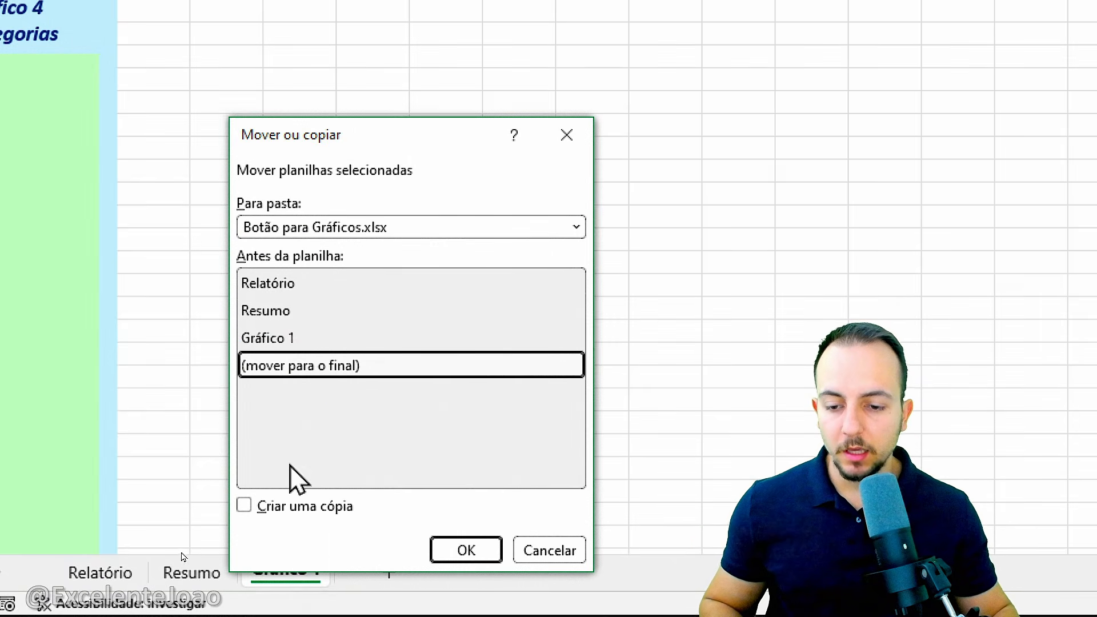
left_click_drag(289, 478, 299, 518)
left_click(293, 511)
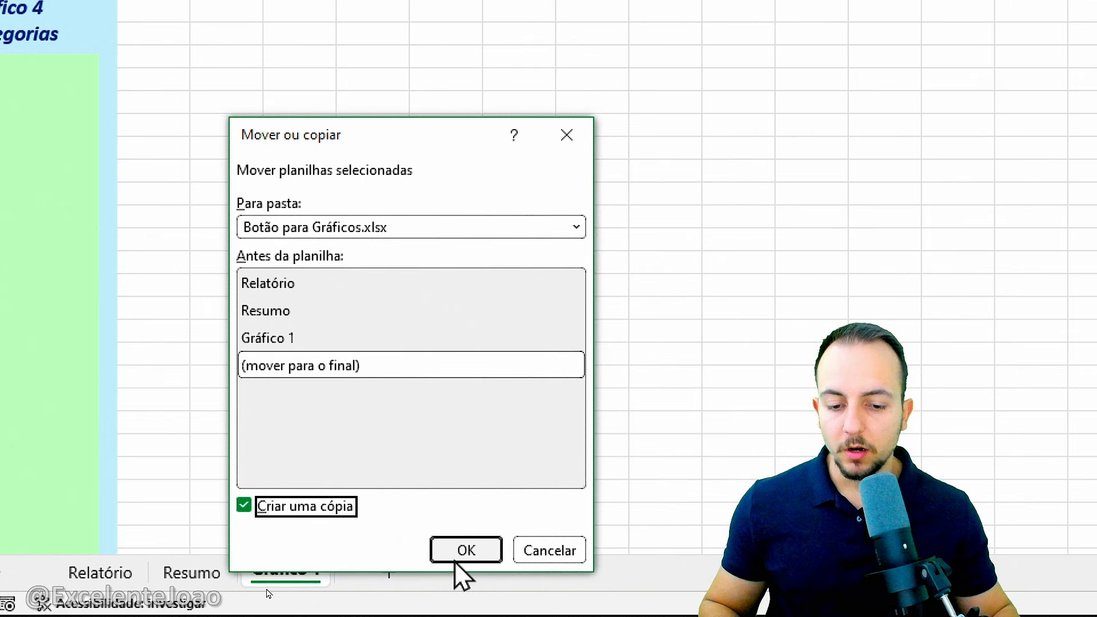
left_click(459, 556)
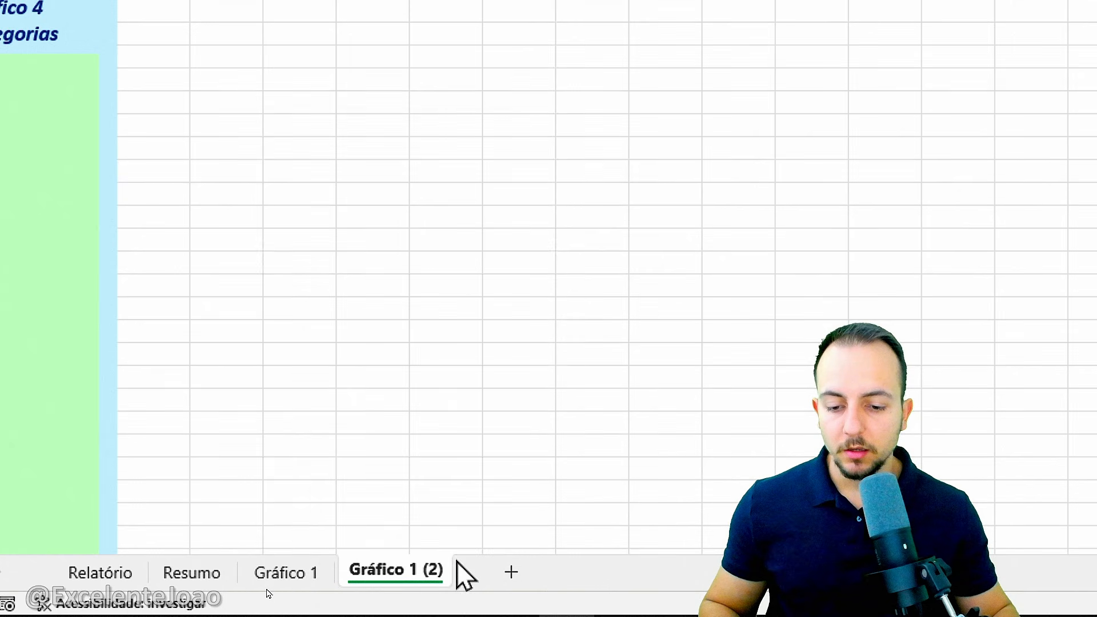
Rename the copied sheet as Gráfico 2.
right_click(420, 580)
left_click(512, 282)
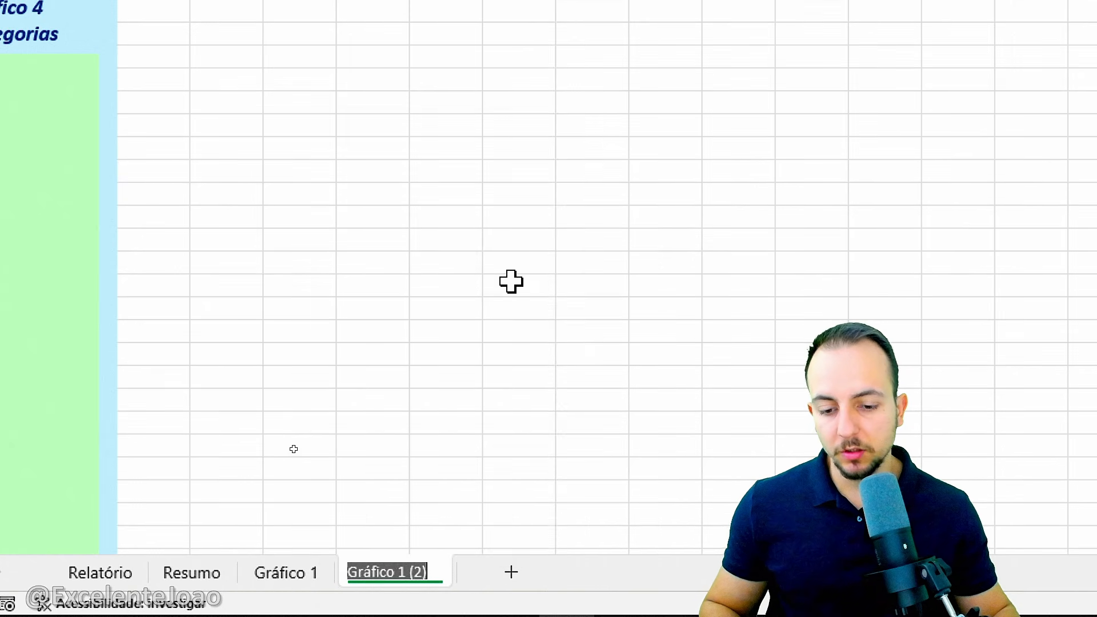
key("Return")
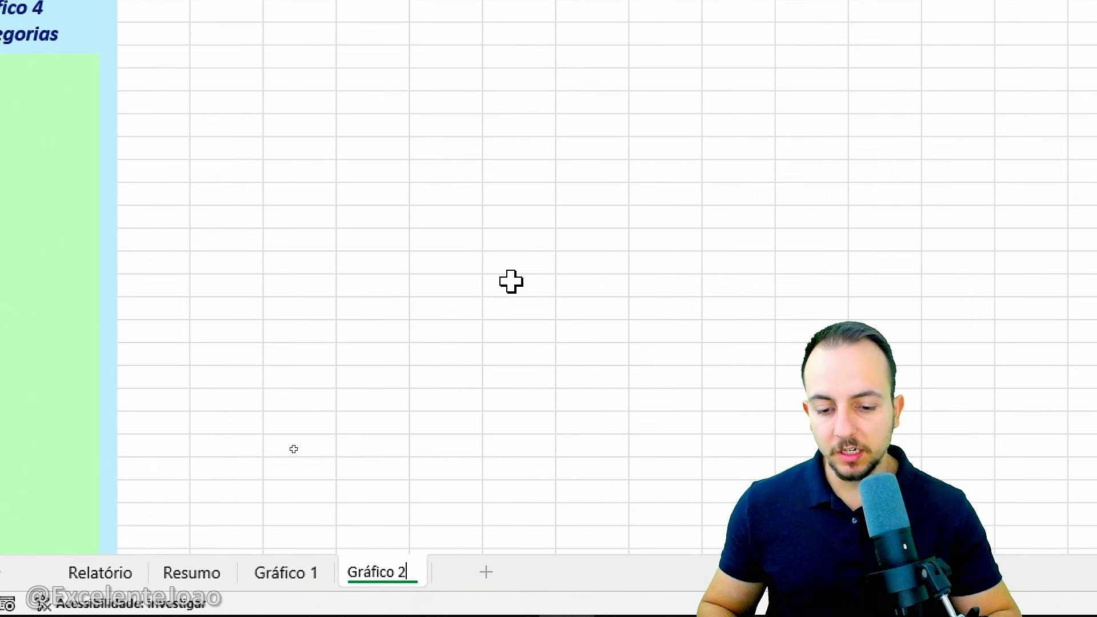
Add two more copies of the Gráfico 2 sheet at the end of the workbook.
right_click(395, 580)
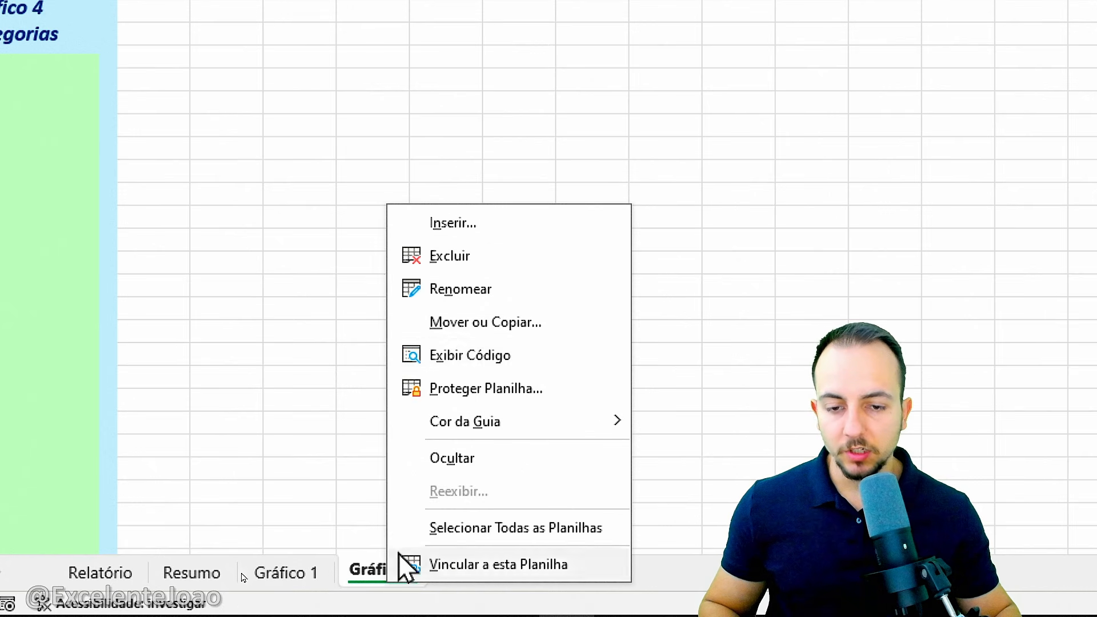
left_click(500, 338)
left_click(428, 480)
left_click(328, 509)
left_click(550, 554)
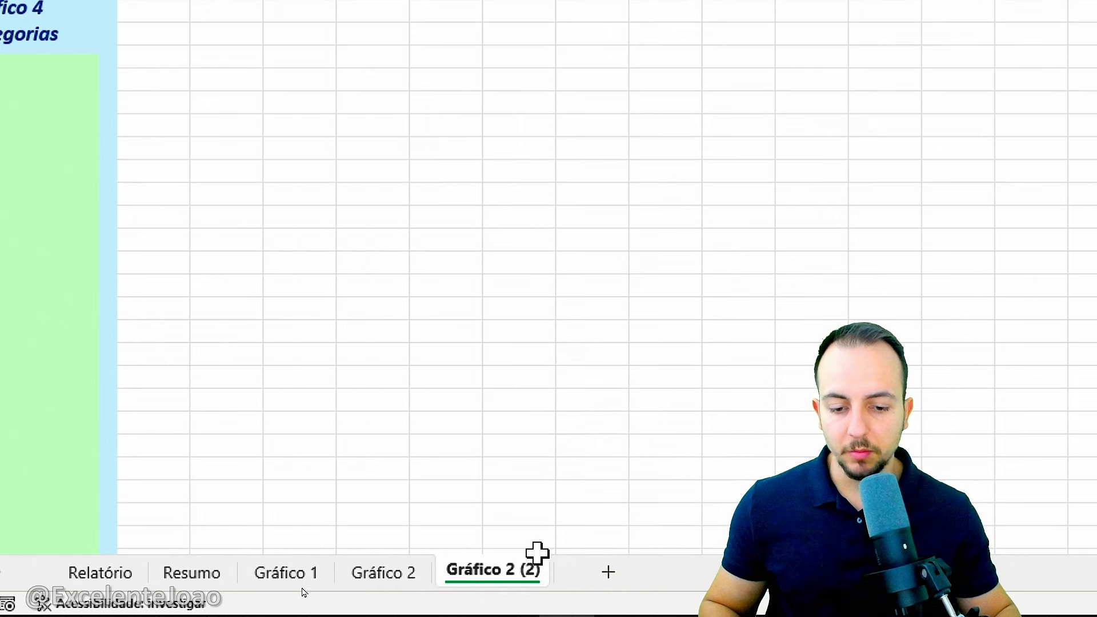
right_click(519, 568)
left_click(634, 317)
left_click(531, 419)
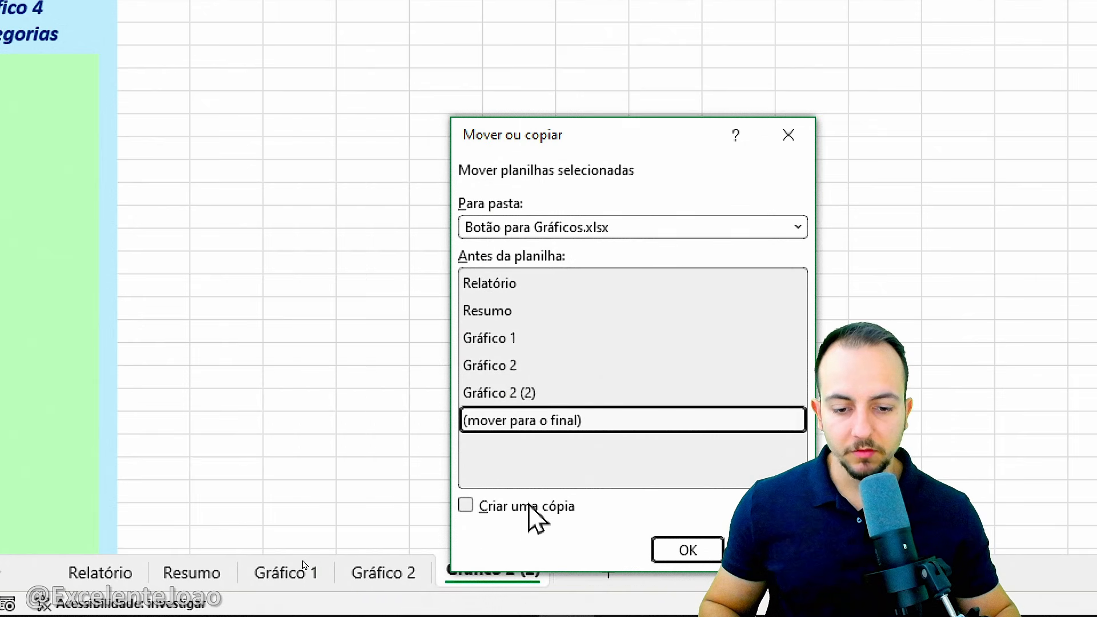
left_click(534, 509)
left_click(682, 550)
Rename the Gráfico 2 (2) sheet as Gráfico 3.
left_click(405, 569)
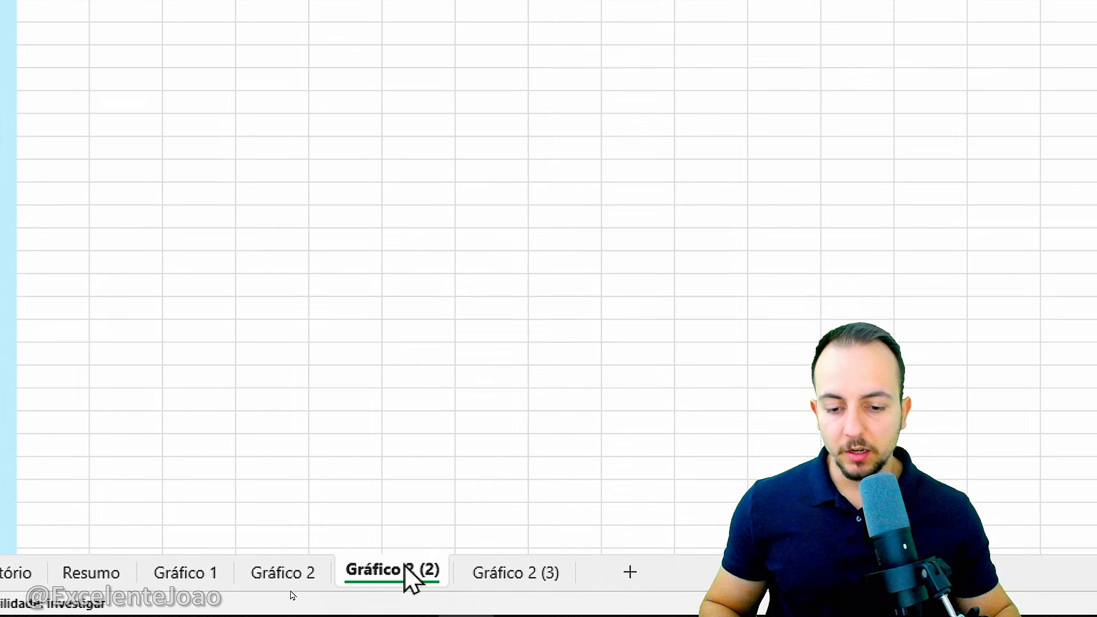
double_click(344, 560)
key("End")
key("BackSpace")
key("BackSpace")
key("BackSpace")
key("BackSpace")
key("BackSpace")
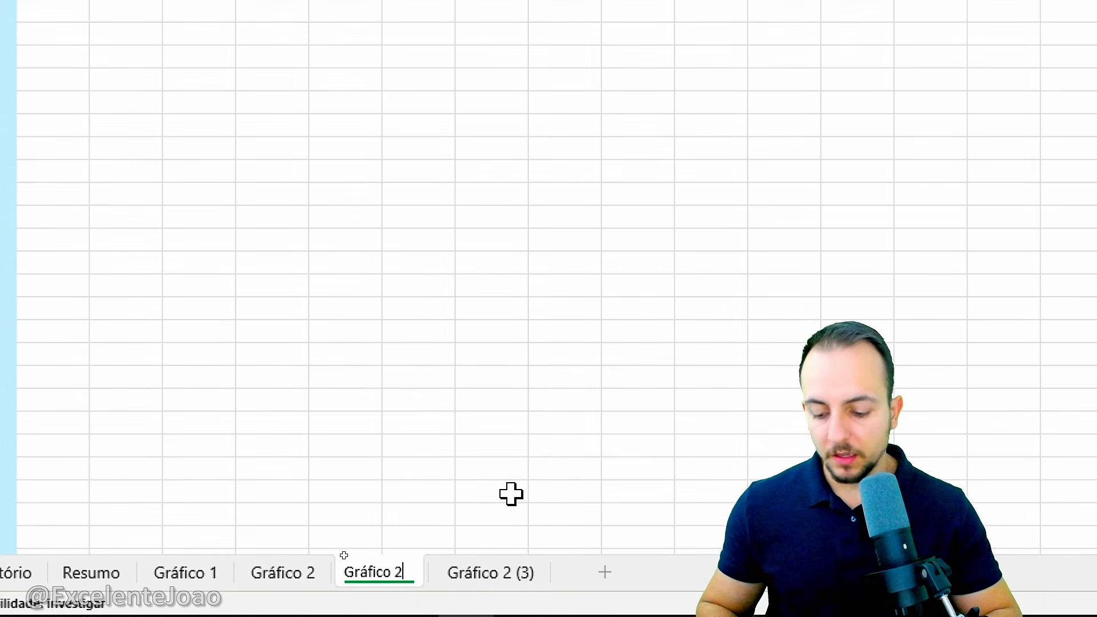
type("3")
key("Return")
Rename the Gráfico 2 (3) sheet as Gráfico 4.
left_click(502, 575)
double_click(502, 575)
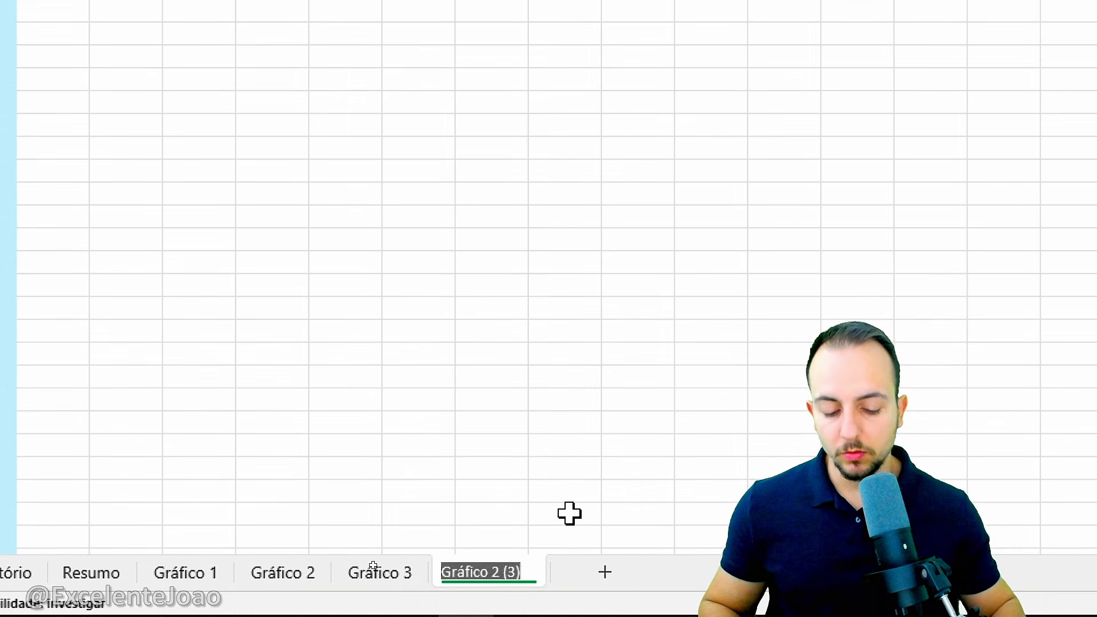
key("End")
key("BackSpace")
key("BackSpace")
type("4")
key("Return")
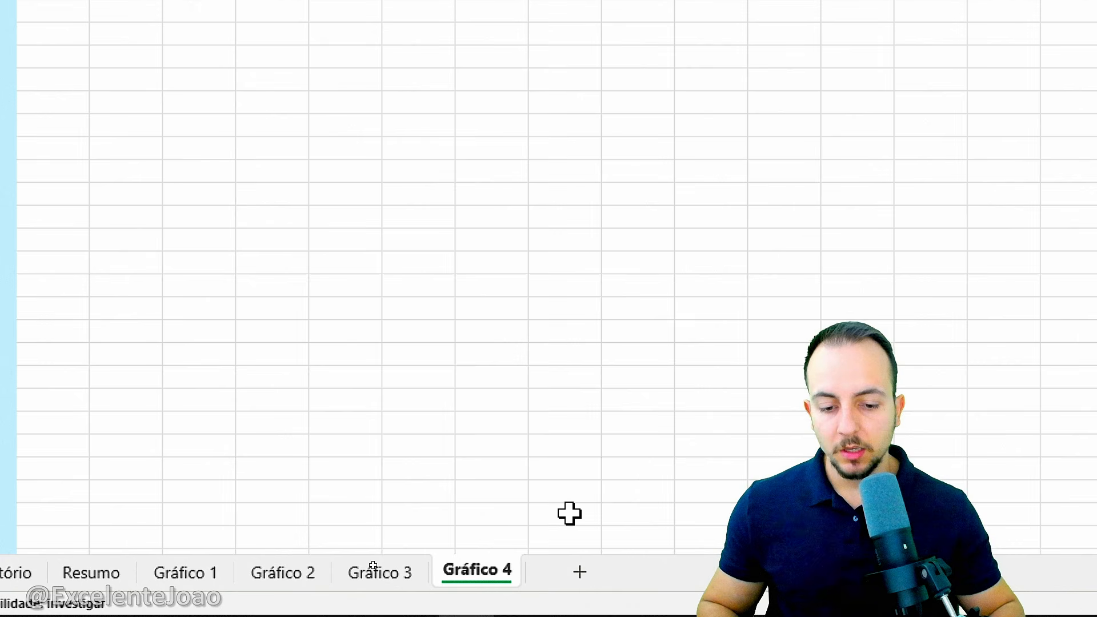
Return to the Gráfico 1 sheet and look over the four menu rectangles.
left_click(186, 567)
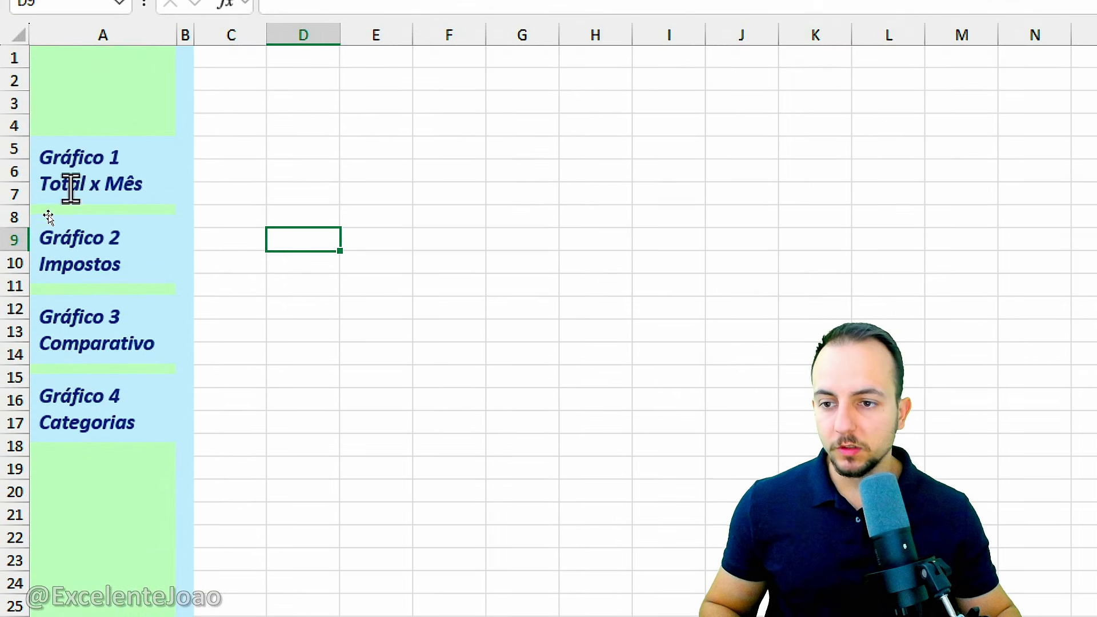
left_click(68, 184)
left_click(147, 233)
left_click(152, 380)
left_click(153, 303)
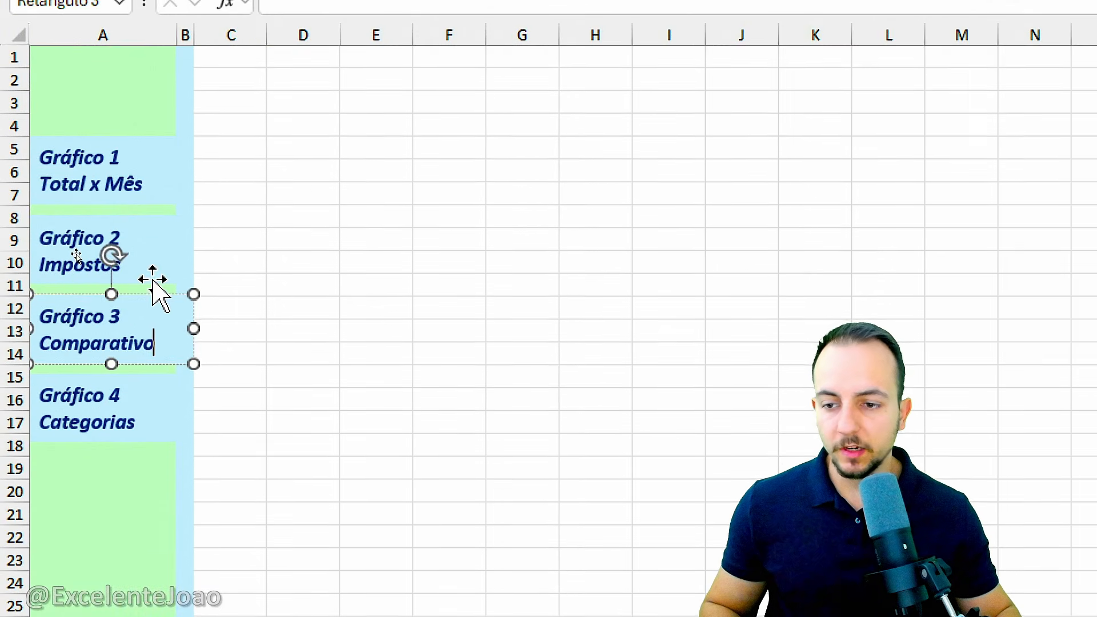
left_click(171, 186)
left_click(324, 218)
Link the Gráfico 1 Total x Mês rectangle to cell A1 of the Gráfico 1 sheet in this document.
left_click(175, 164)
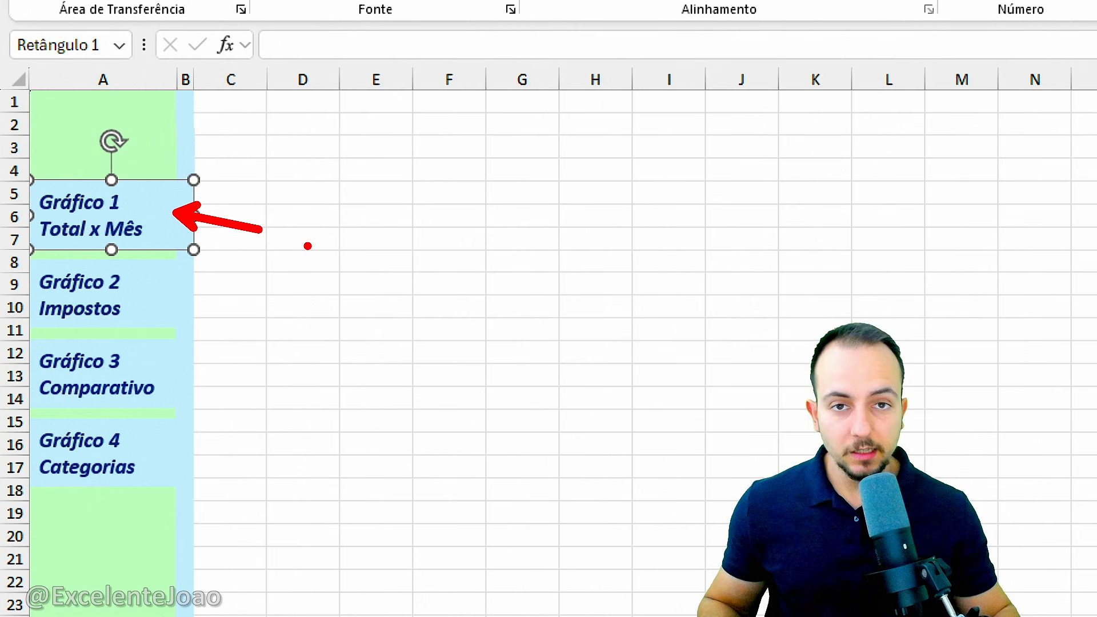
right_click(169, 212)
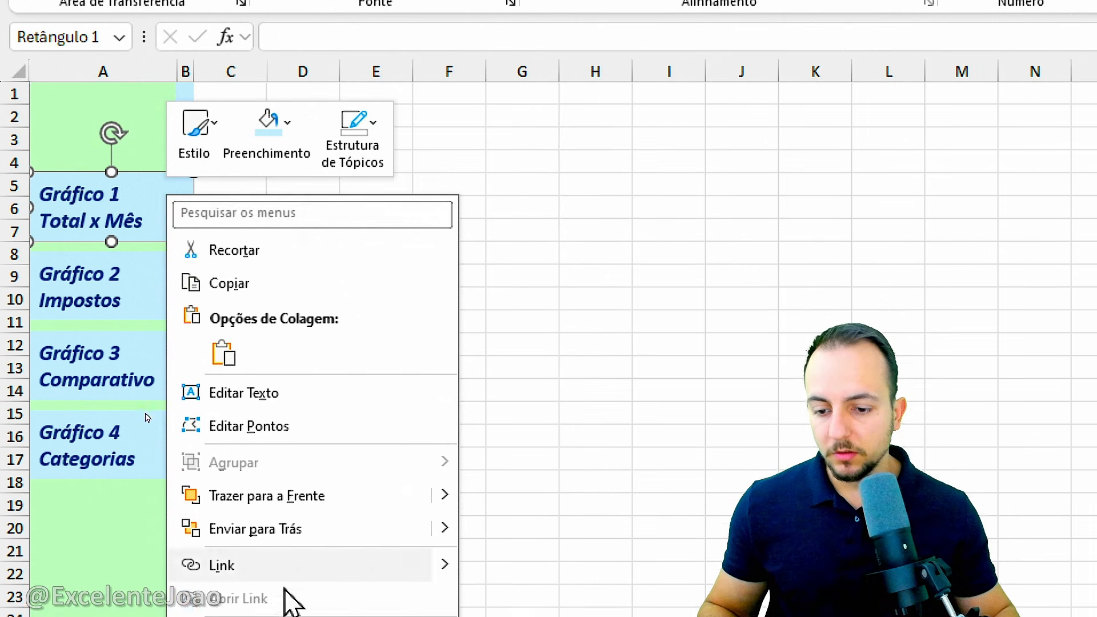
left_click(282, 326)
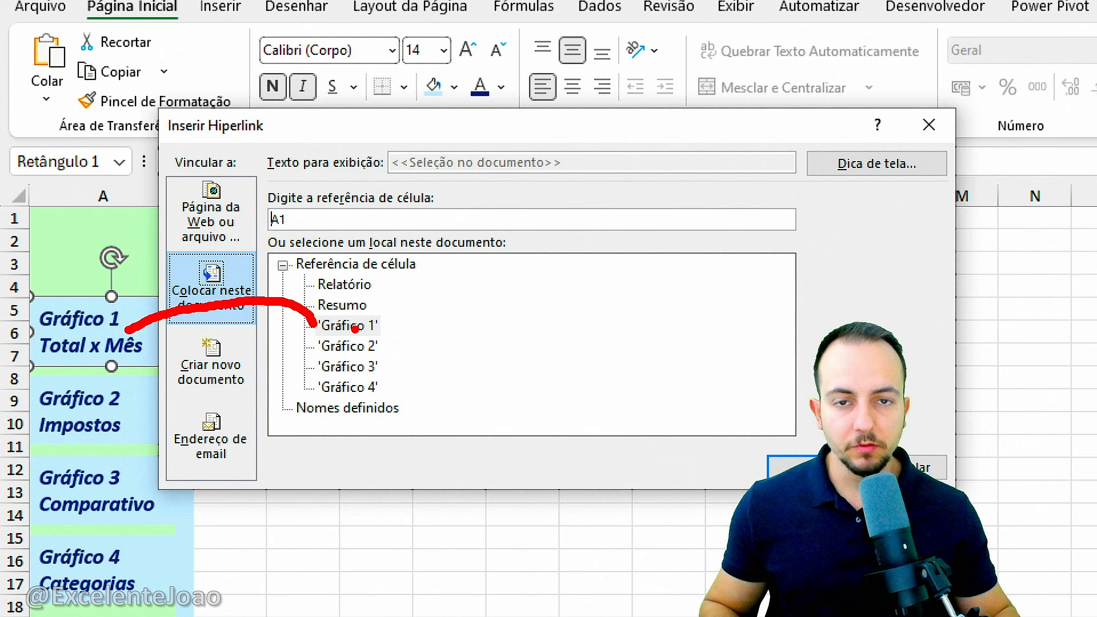
left_click(355, 330)
left_click(789, 457)
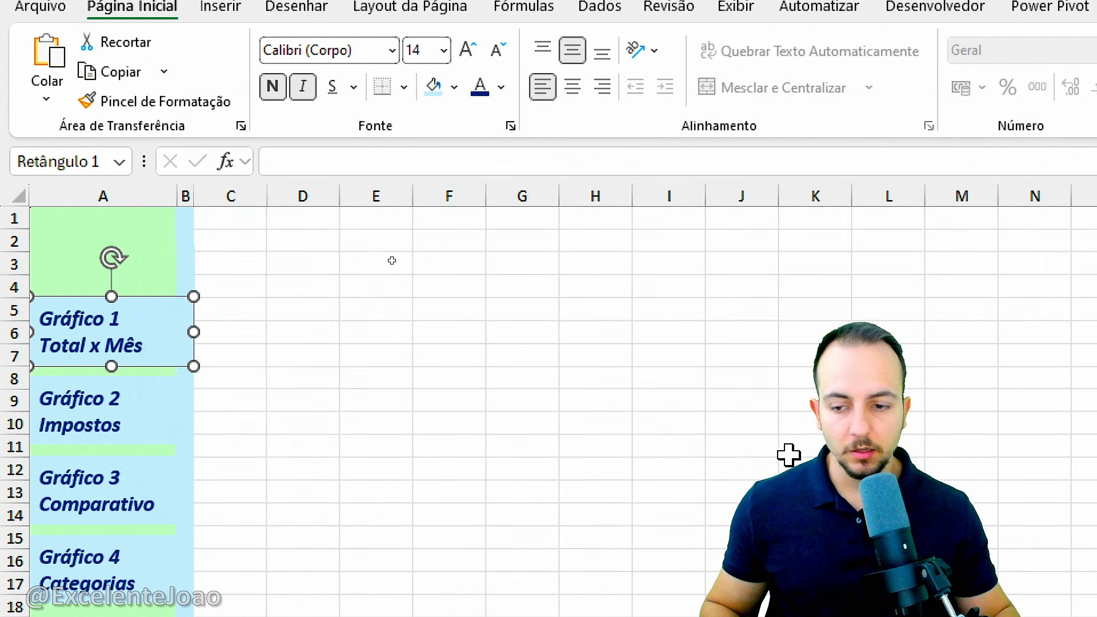
Link the Gráfico 2 Impostos rectangle to cell A1 of the Gráfico 2 sheet in this document and deselect it.
left_click(166, 411)
right_click(167, 412)
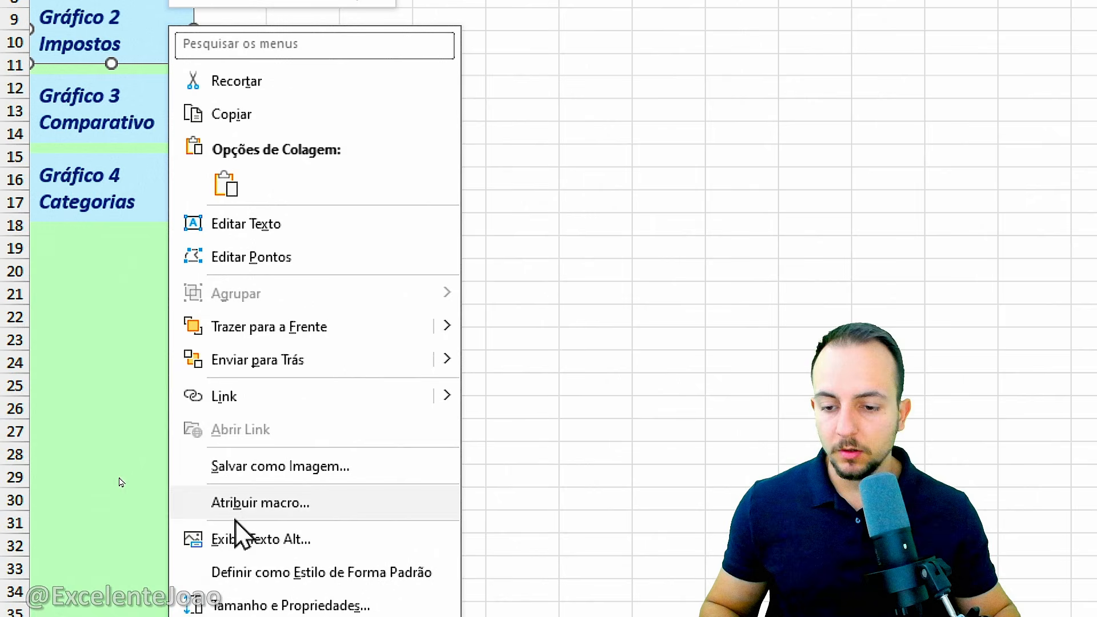
left_click(256, 403)
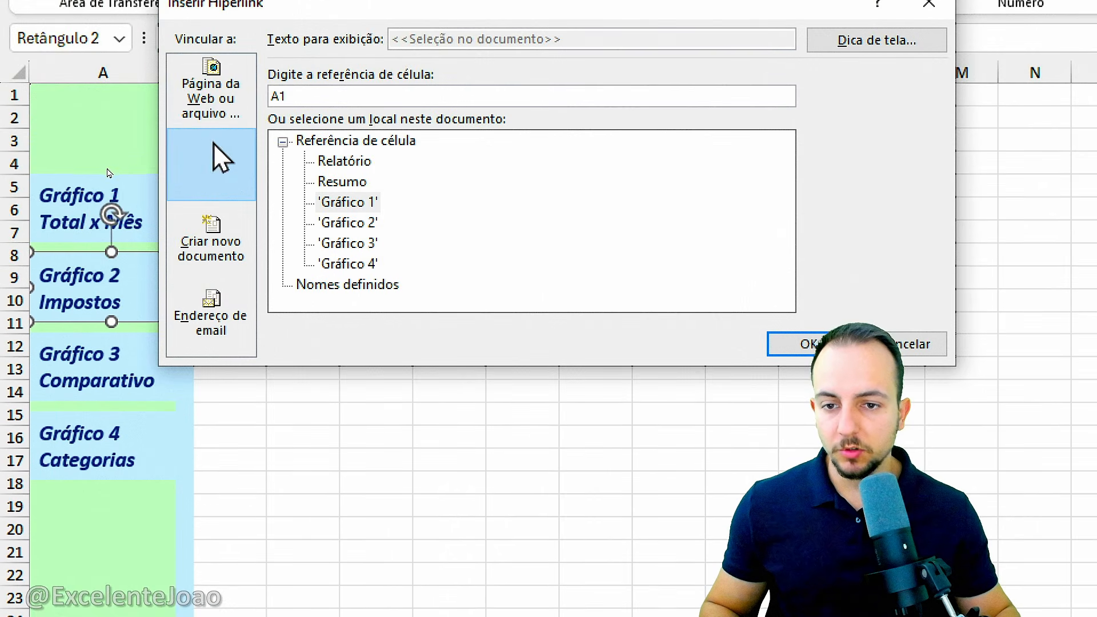
left_click(350, 222)
left_click(800, 344)
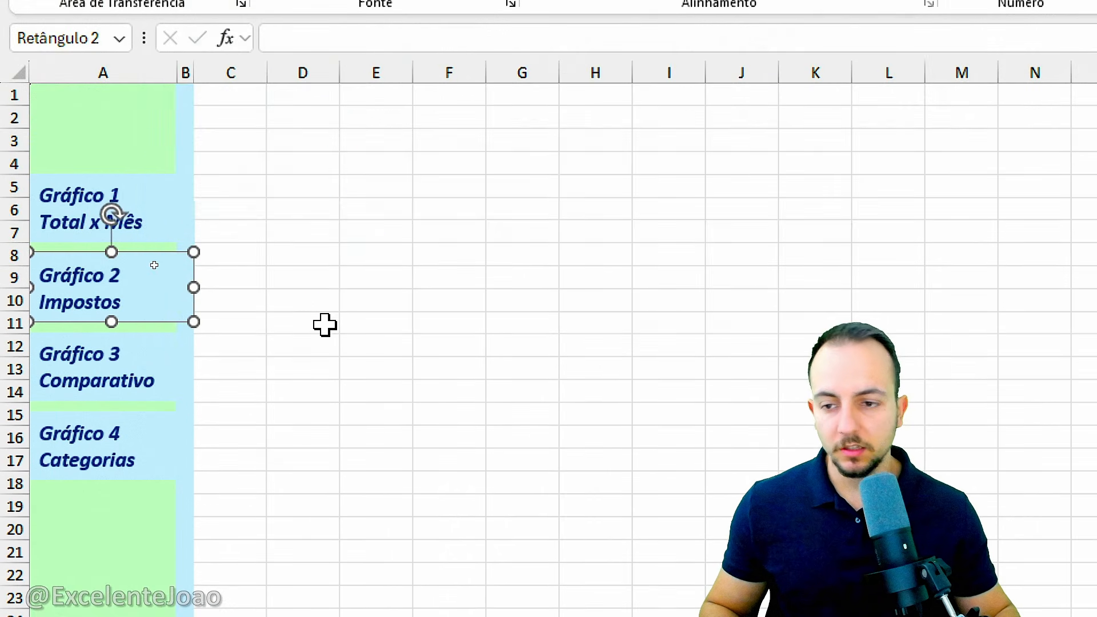
left_click(538, 326)
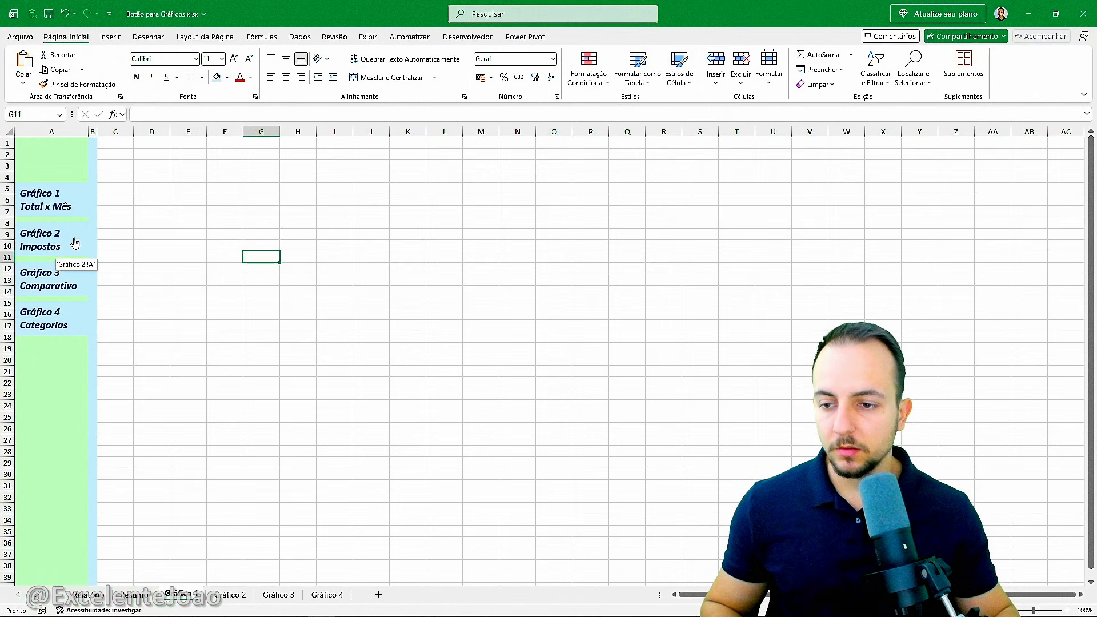
Test the link of the Gráfico 2 rectangle and return to the Gráfico 1 sheet.
left_click(69, 240)
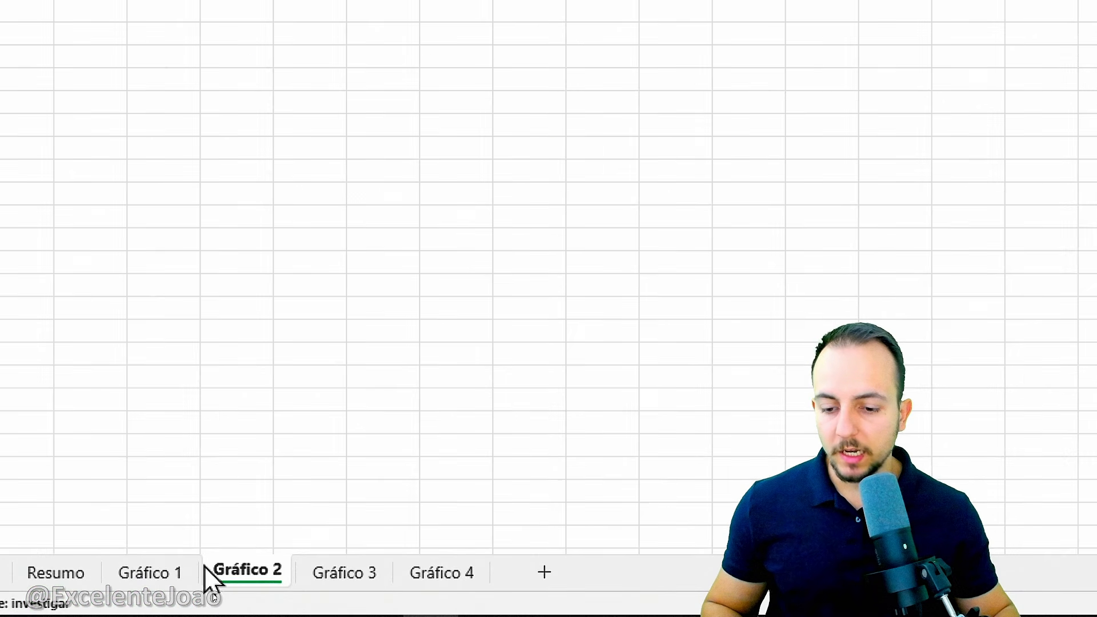
left_click(177, 576)
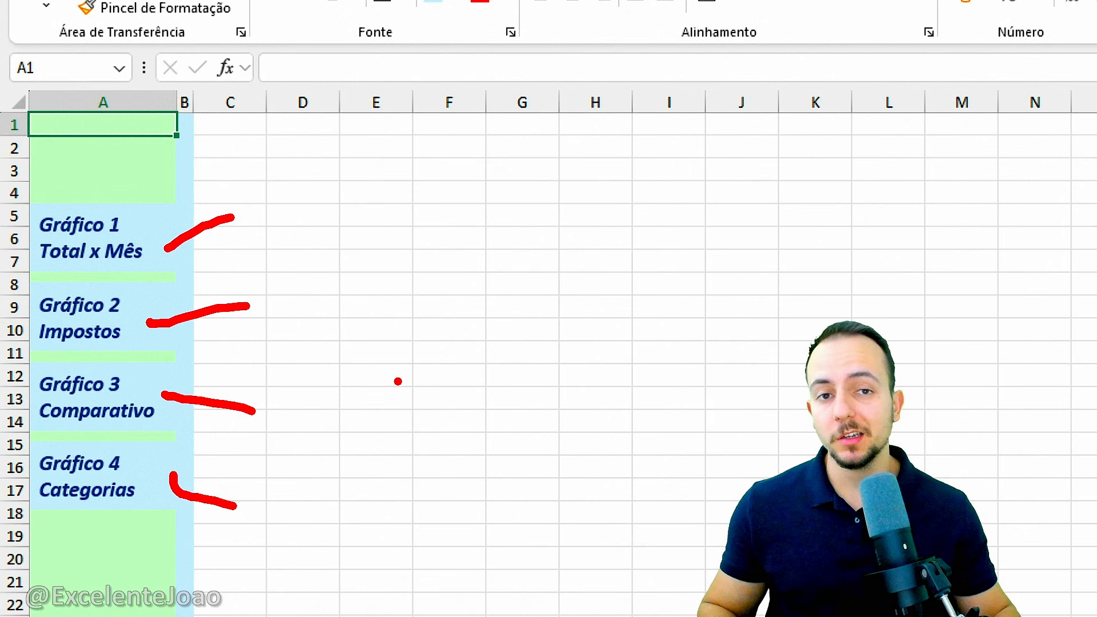
key("Escape")
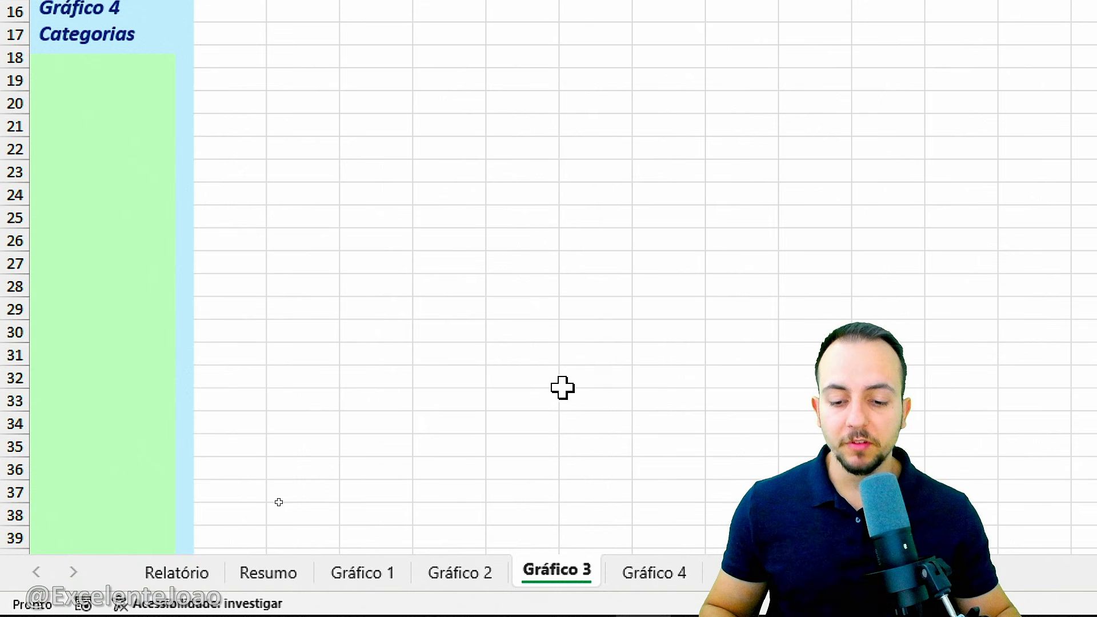
left_click(379, 574)
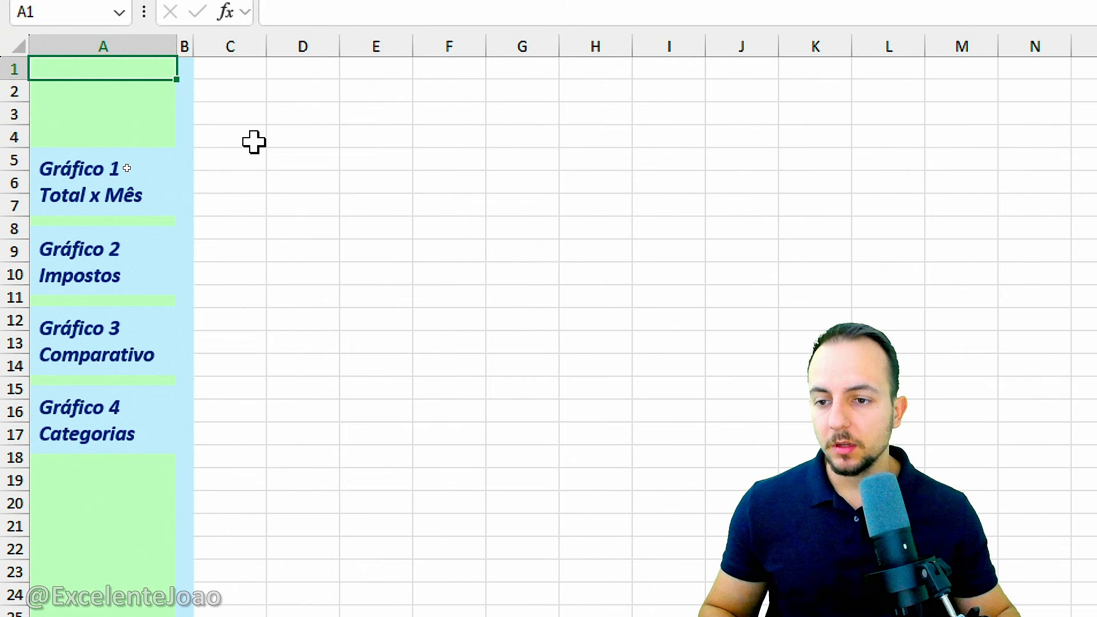
right_click(159, 171)
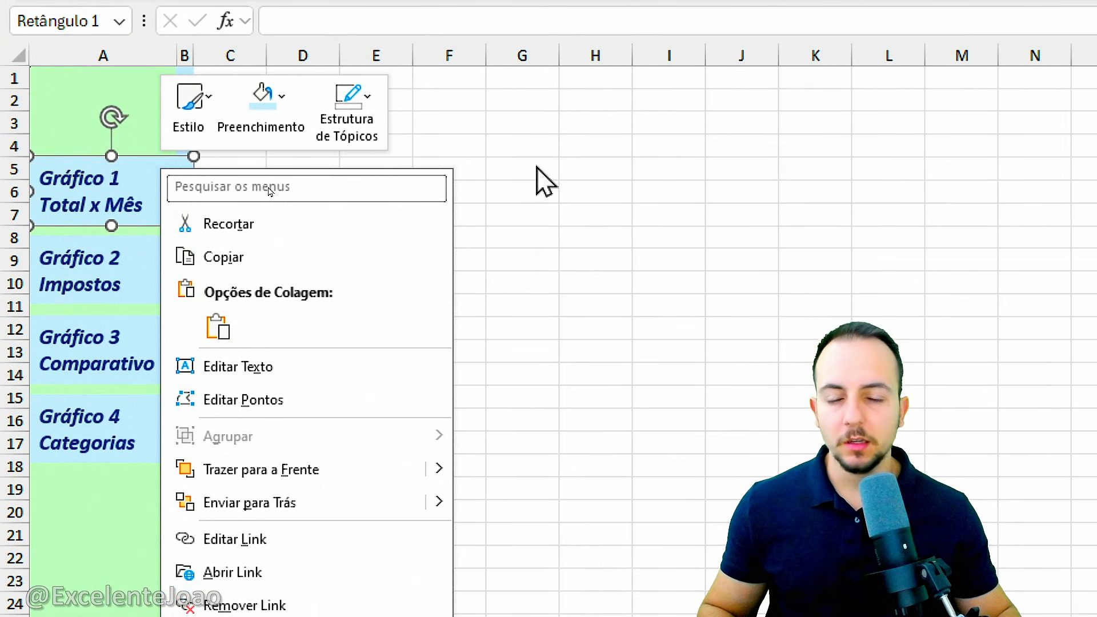
left_click(436, 267)
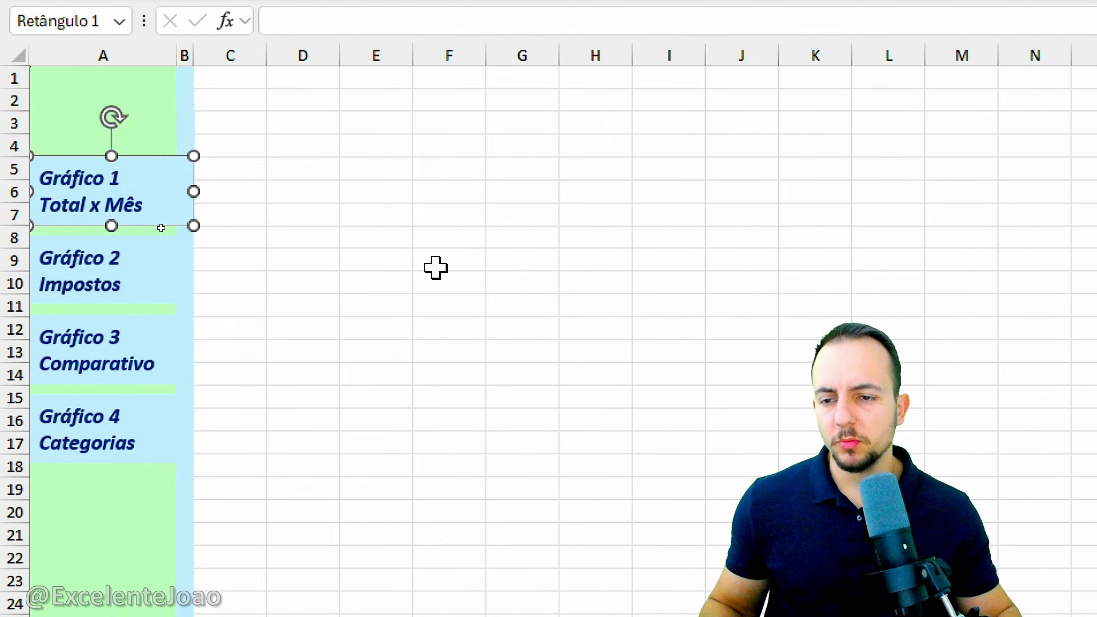
key("Escape")
left_click(182, 206)
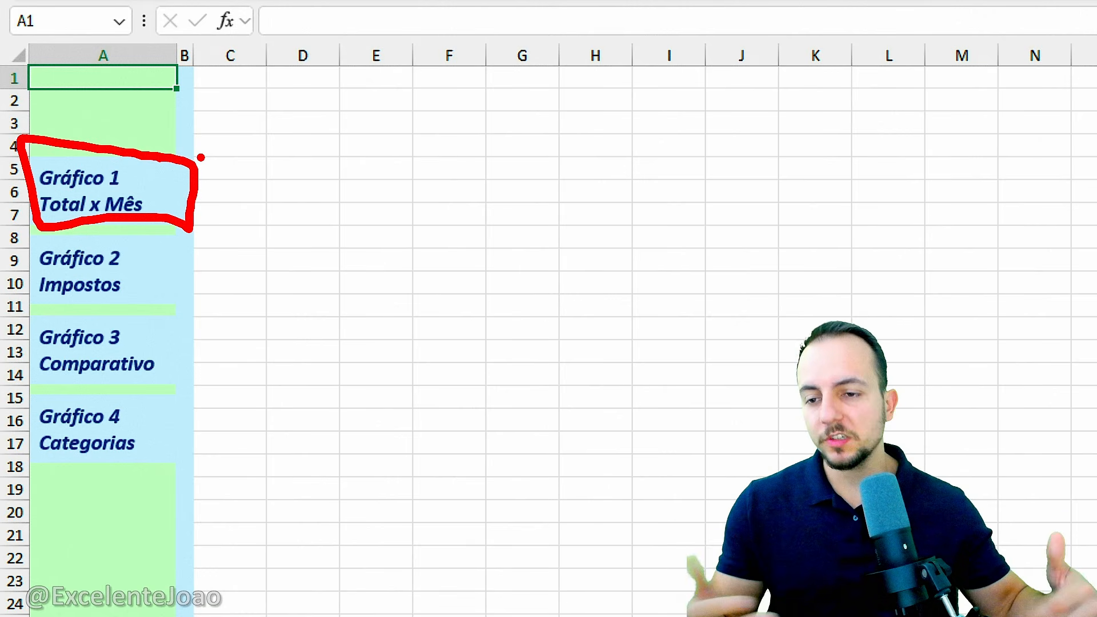
key("Escape")
On the Gráfico 1 sheet, fill the Gráfico 1 rectangle with the darkest theme blue and colour its text light green.
right_click(170, 174)
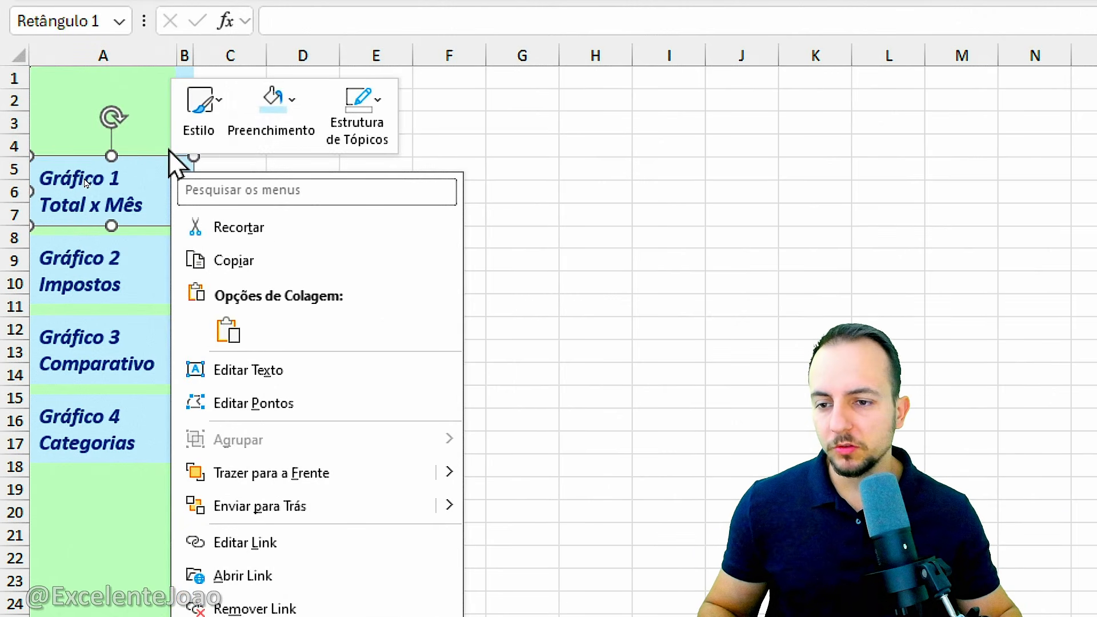
key("Escape")
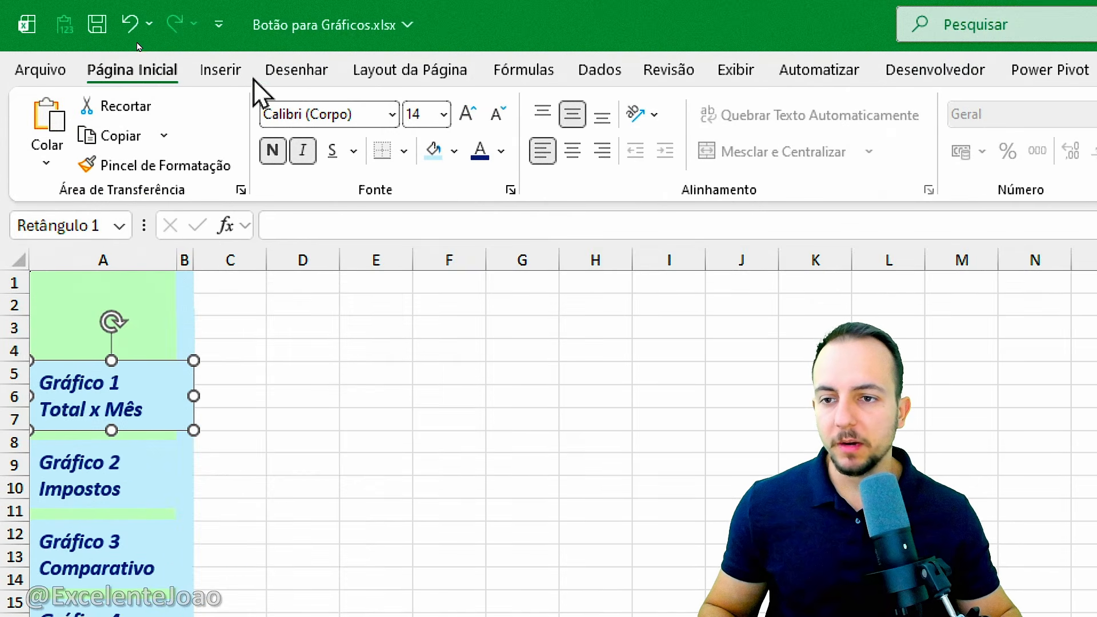
left_click(455, 153)
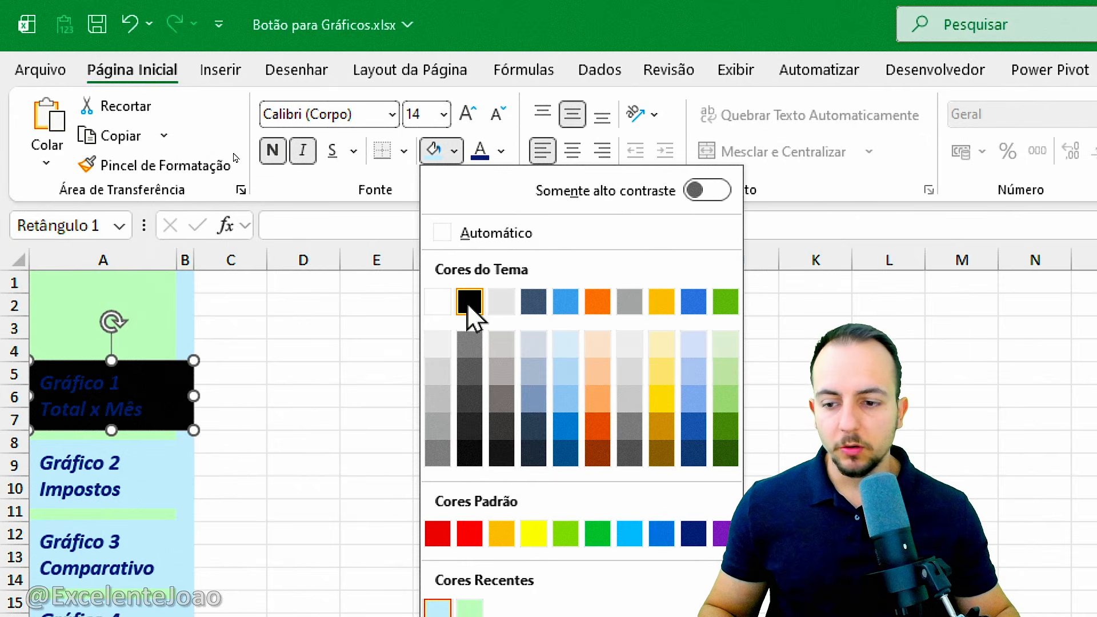
left_click(694, 455)
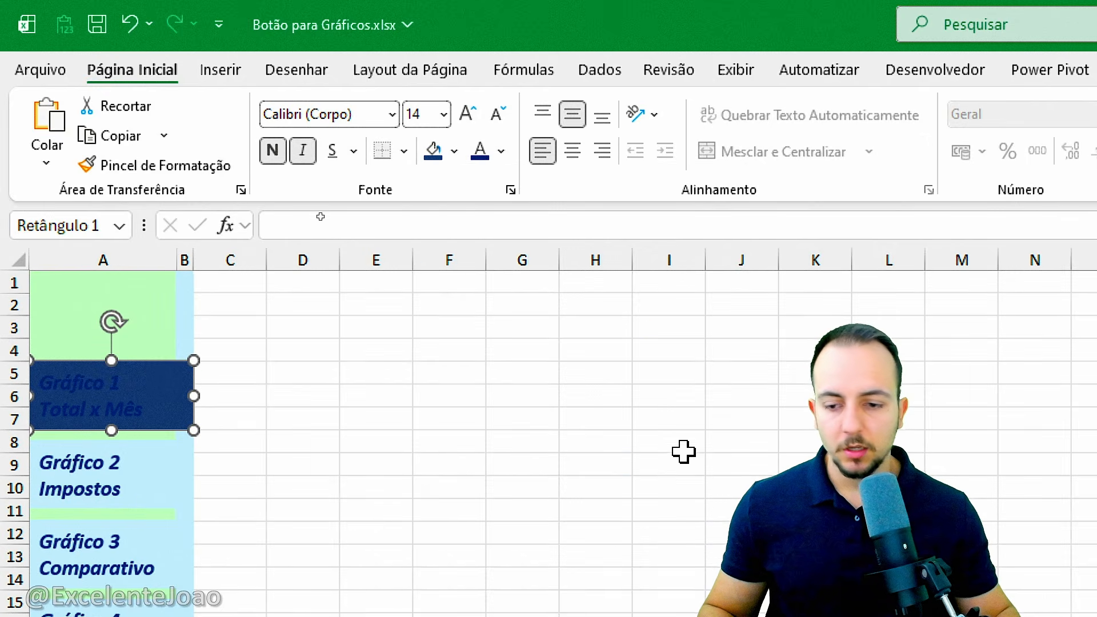
left_click(501, 152)
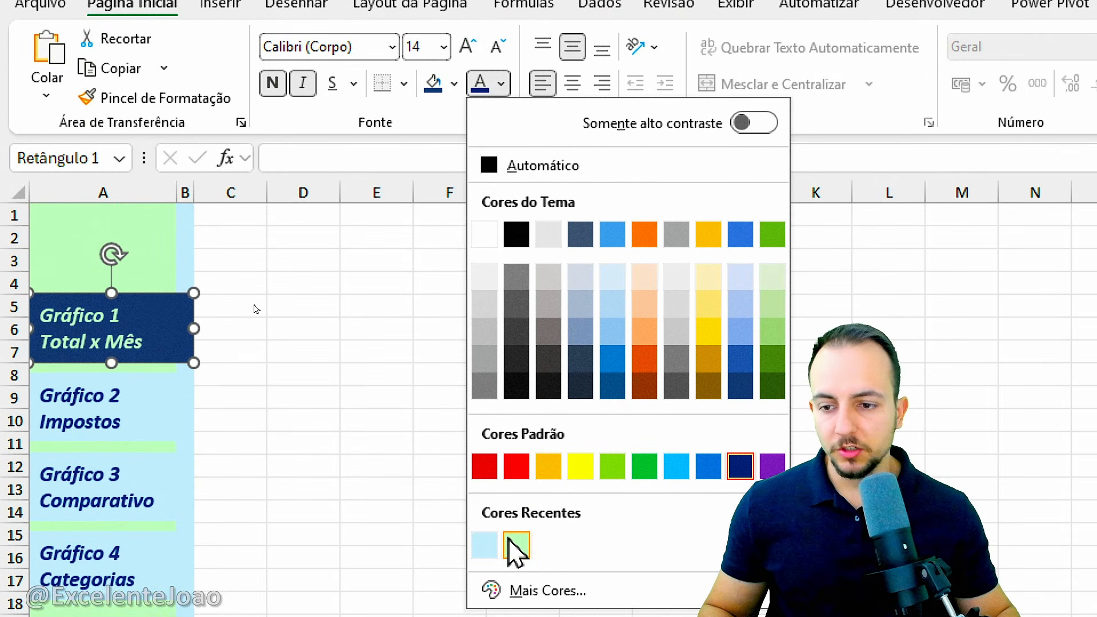
left_click(510, 616)
left_click(438, 515)
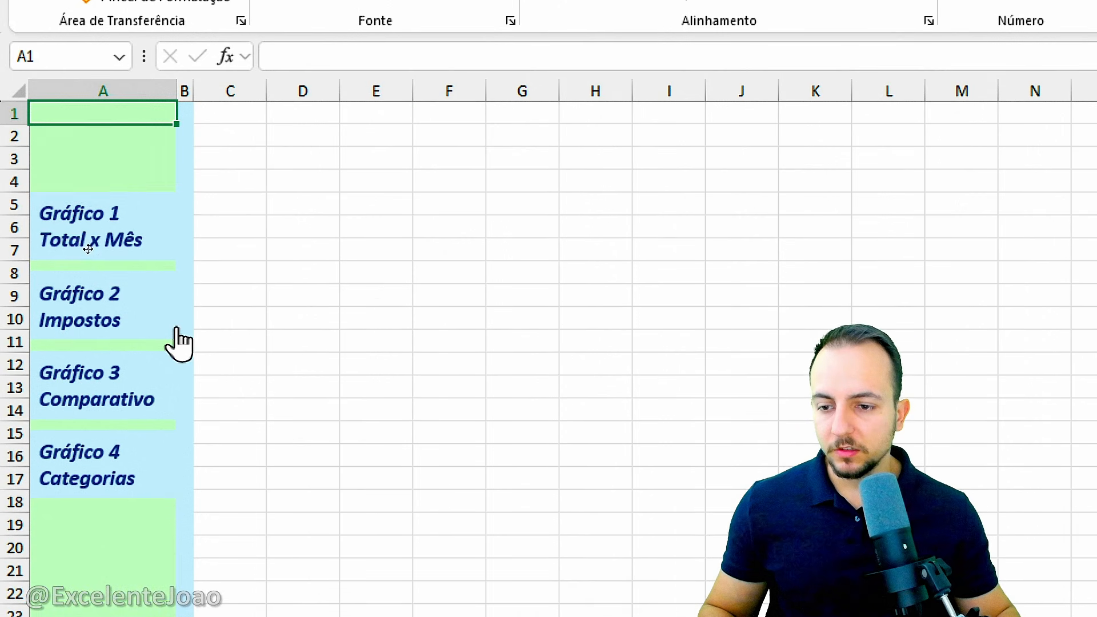
On the Gráfico 2 sheet, give the Gráfico 2 rectangle the same dark blue fill and light green text.
right_click(175, 342)
left_click(434, 133)
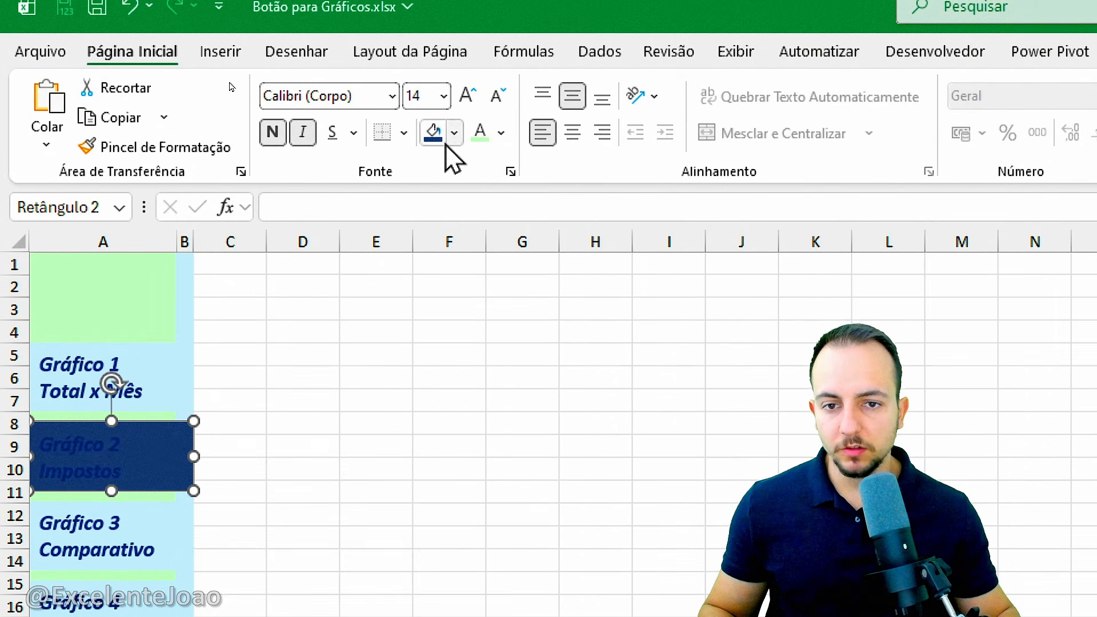
left_click(480, 133)
left_click(377, 491)
On the Gráfico 3 sheet, give the Gráfico 3 rectangle the dark blue fill and light green text.
right_click(183, 536)
key("Escape")
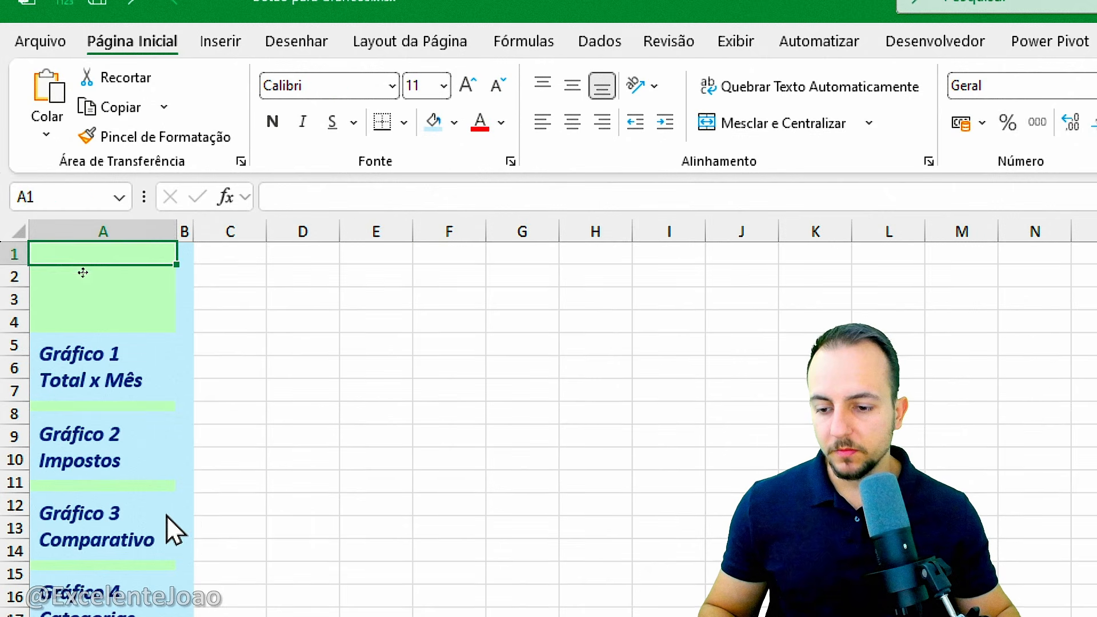
right_click(168, 523)
key("Escape")
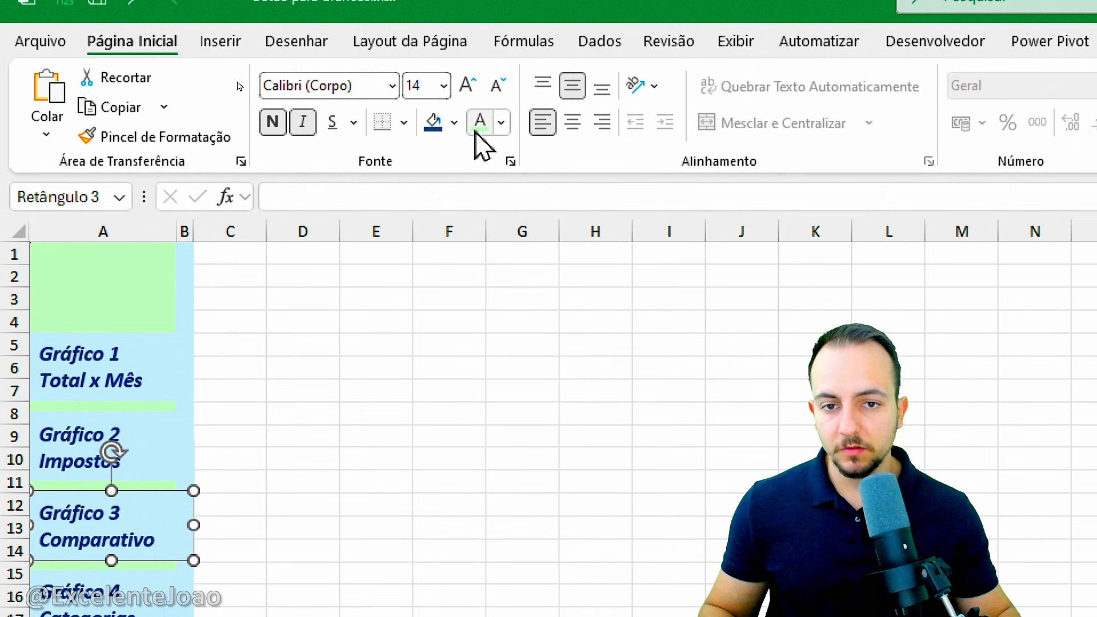
left_click(481, 131)
left_click(428, 129)
left_click(371, 486)
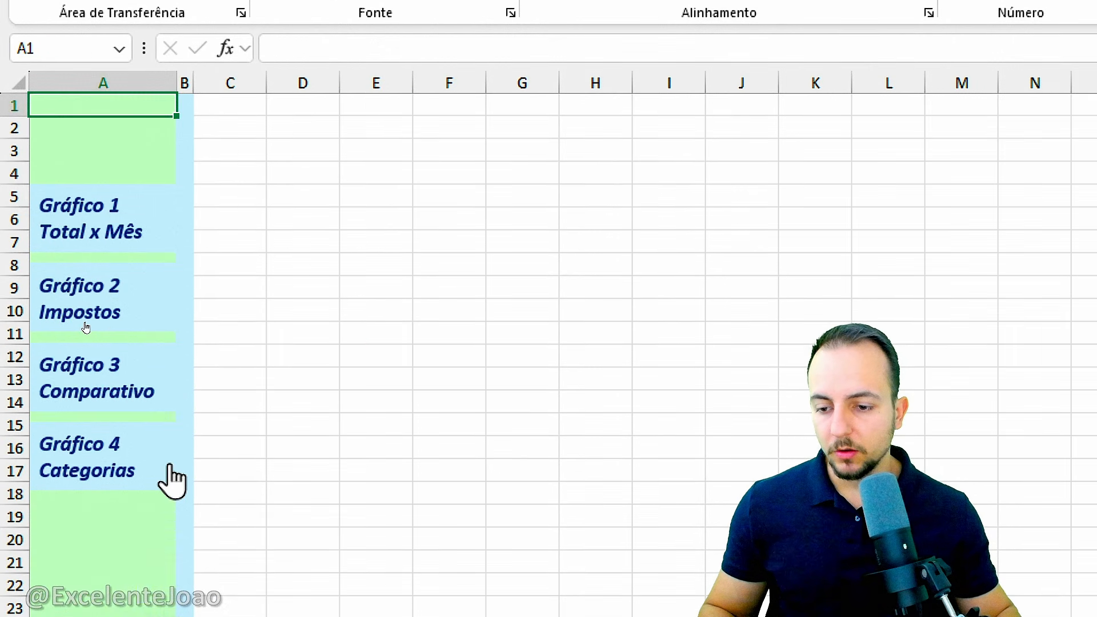
On the Gráfico 4 sheet, give the Gráfico 4 rectangle the dark blue fill and light green text.
right_click(169, 609)
left_click(433, 38)
left_click(377, 398)
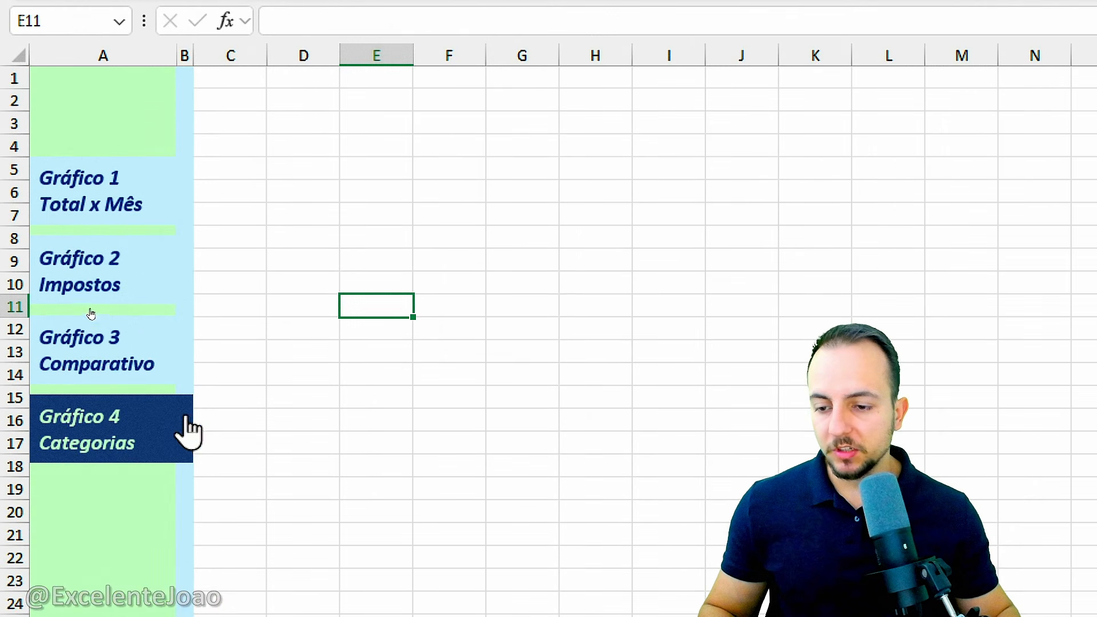
Test the menu links by switching back and forth between the four Gráfico sheets, ending on Gráfico 1.
left_click(163, 342)
left_click(164, 286)
left_click(162, 208)
left_click(176, 287)
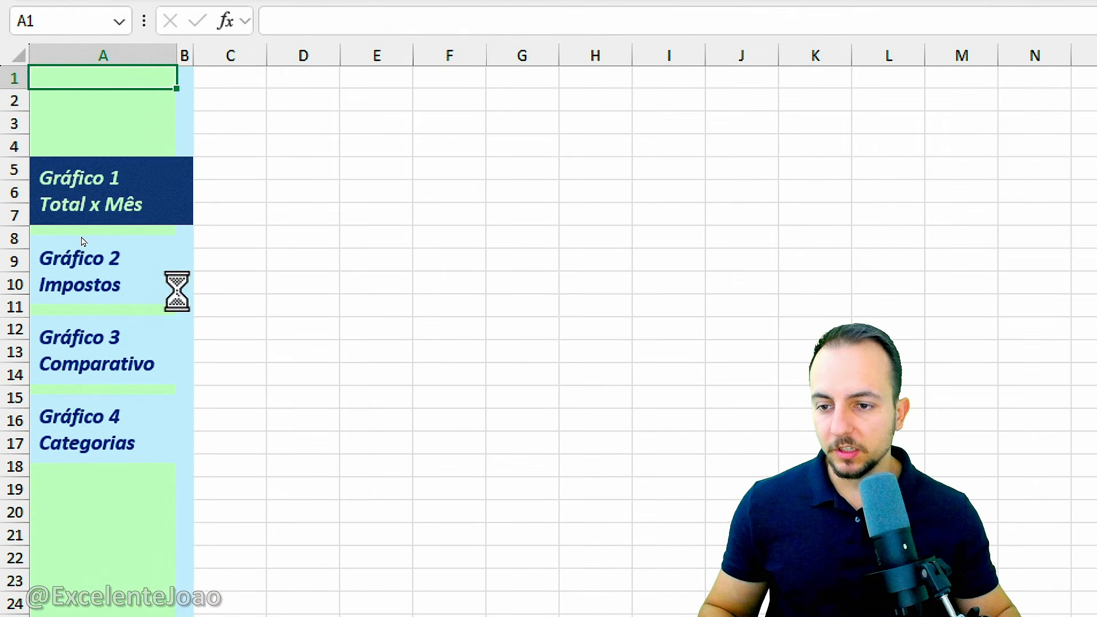
left_click(171, 320)
left_click(162, 423)
left_click(166, 361)
left_click(153, 286)
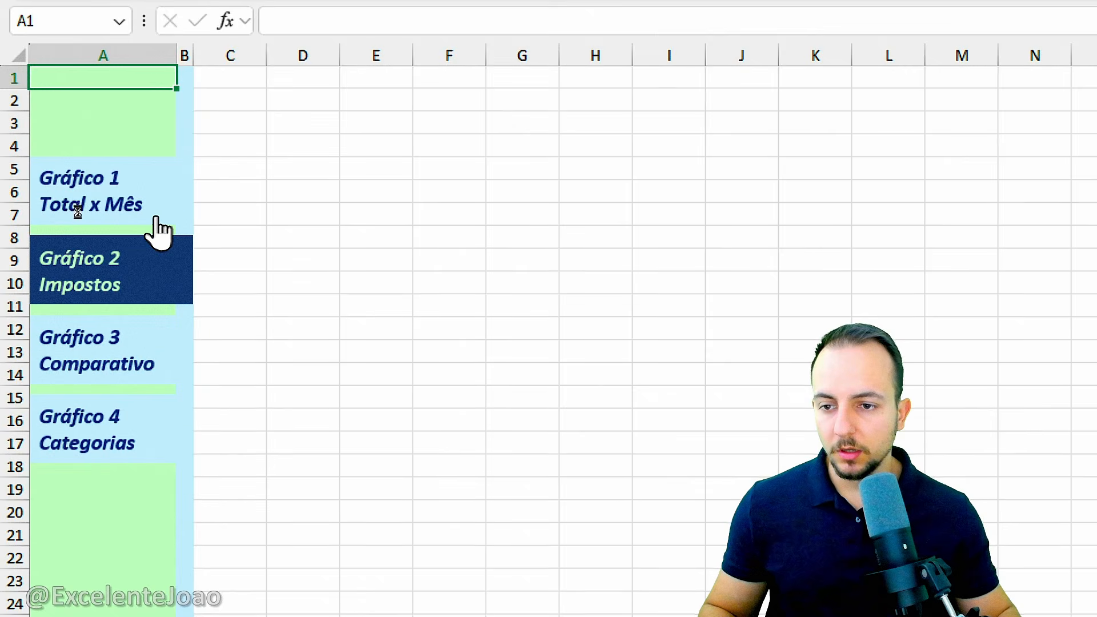
left_click(157, 211)
left_click(163, 294)
left_click(164, 338)
left_click(155, 432)
left_click(152, 342)
left_click(160, 272)
left_click(164, 197)
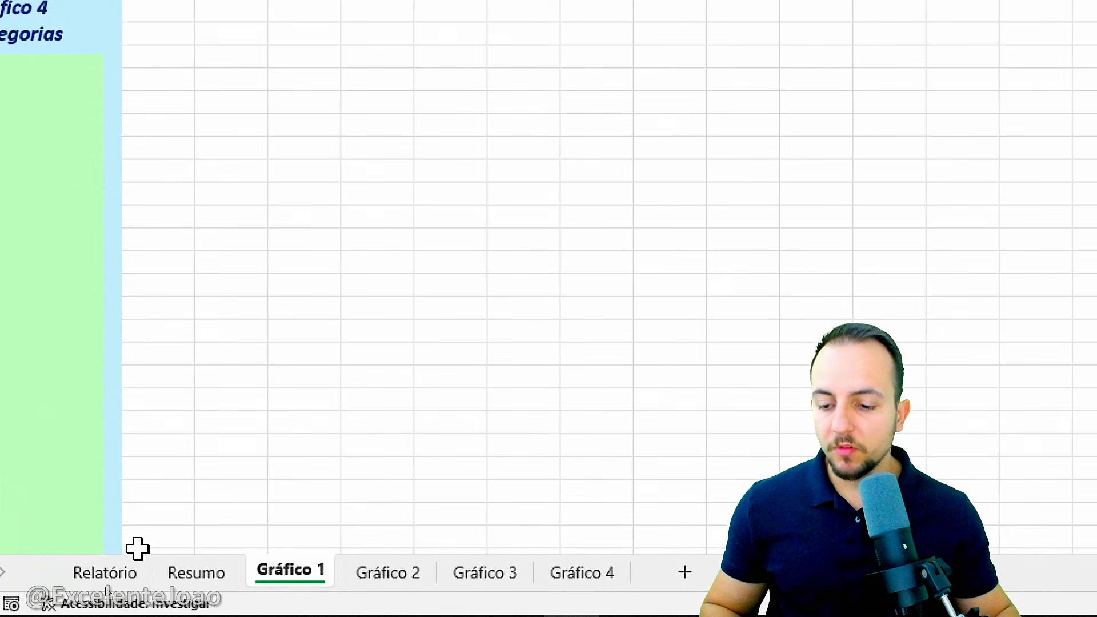
Cut the monthly Valor_Total column chart from the Resumo sheet.
left_click(135, 595)
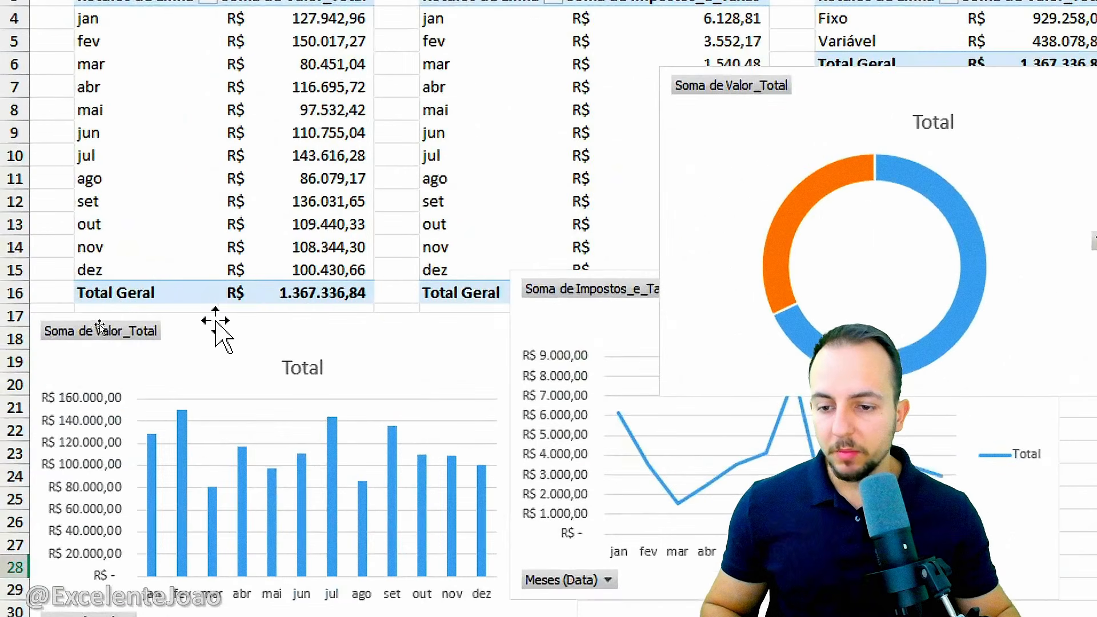
left_click(122, 328)
right_click(109, 341)
left_click(275, 184)
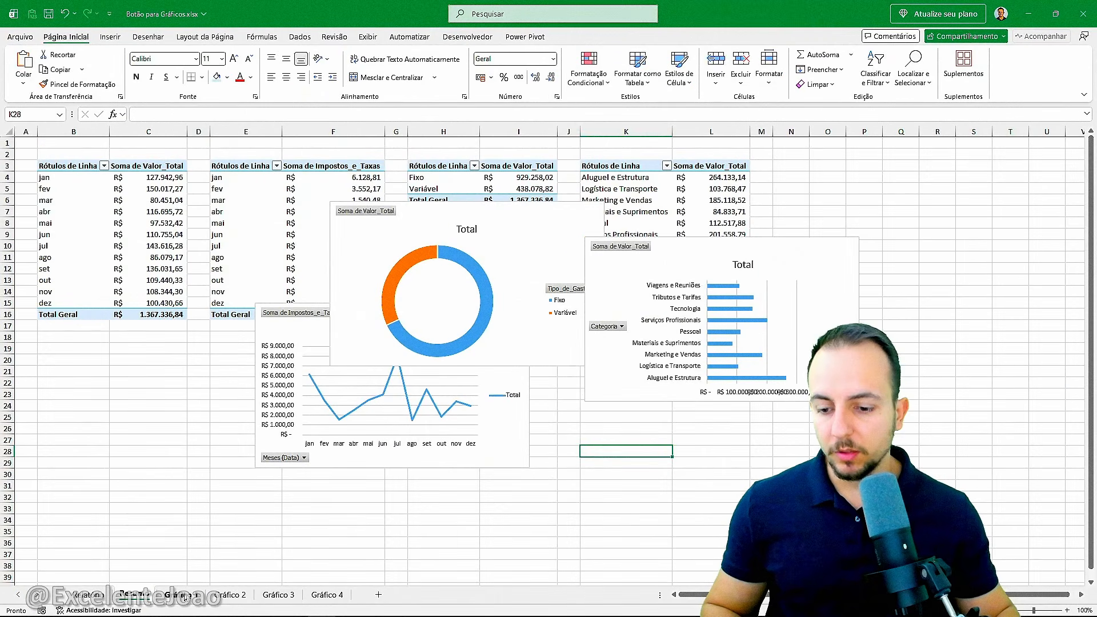
Paste the cut column chart at cell D3 of the Gráfico 1 sheet.
left_click(182, 595)
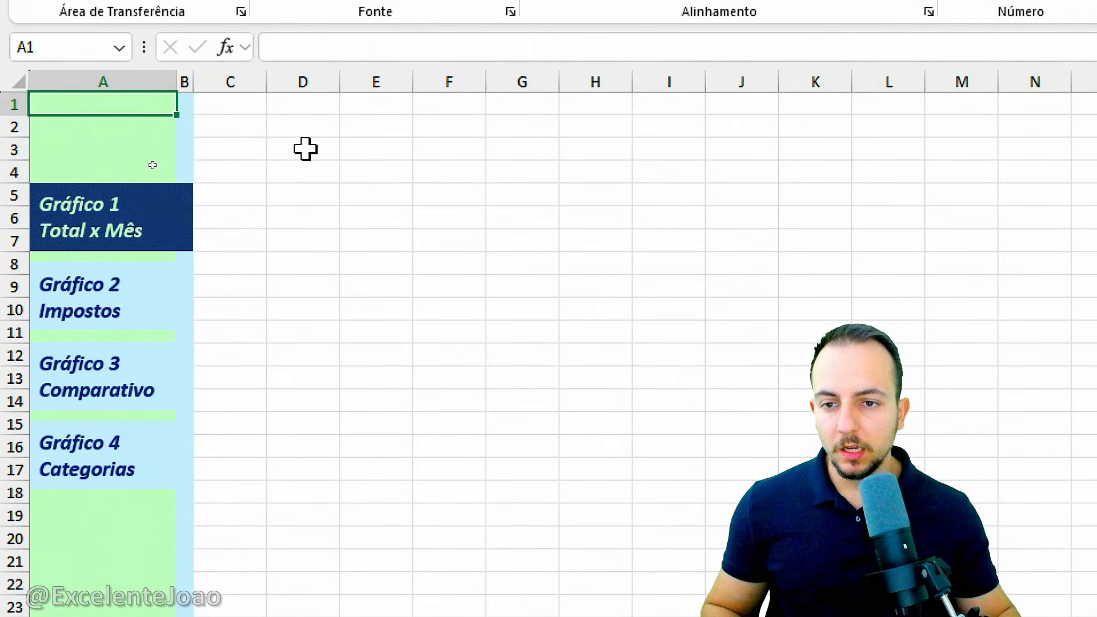
left_click(305, 150)
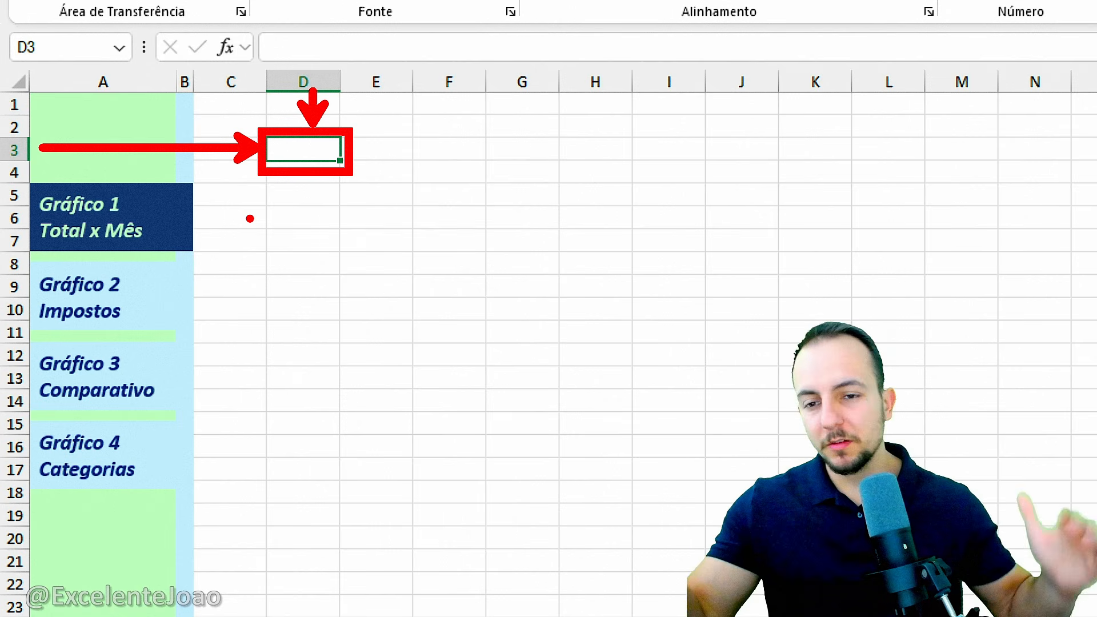
right_click(301, 152)
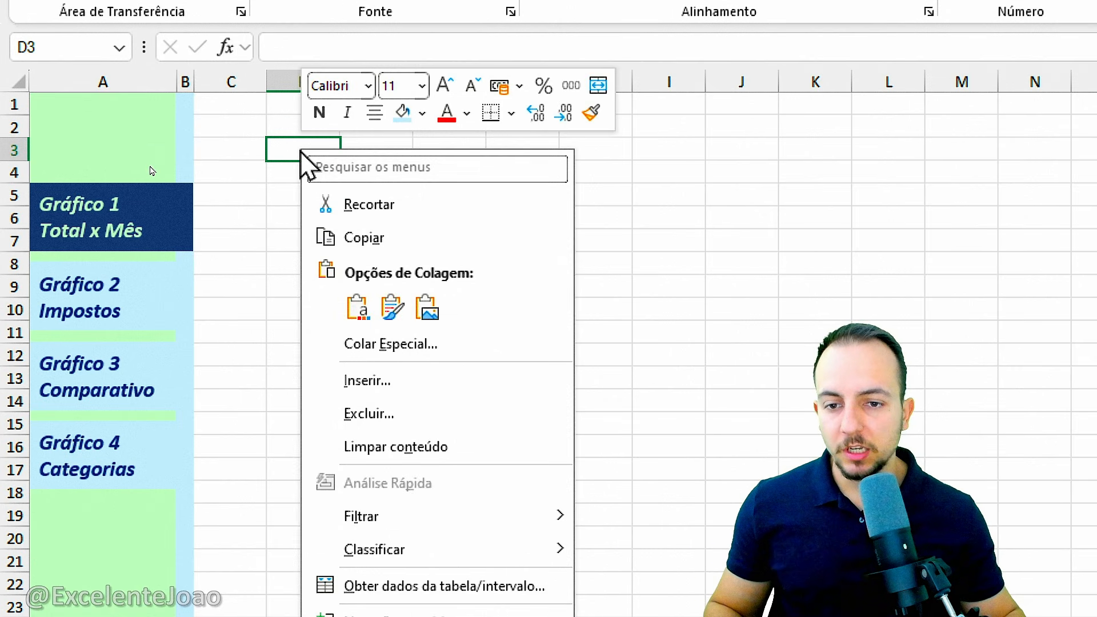
left_click(358, 303)
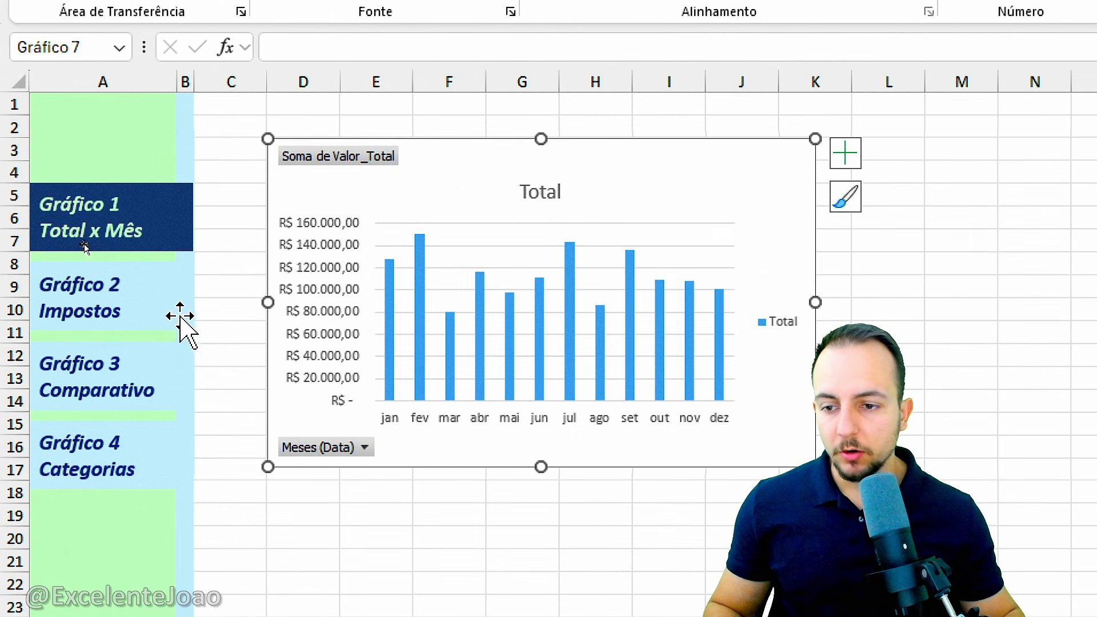
Cut the monthly Impostos_e_Taxas line chart from the Resumo sheet.
left_click(155, 315)
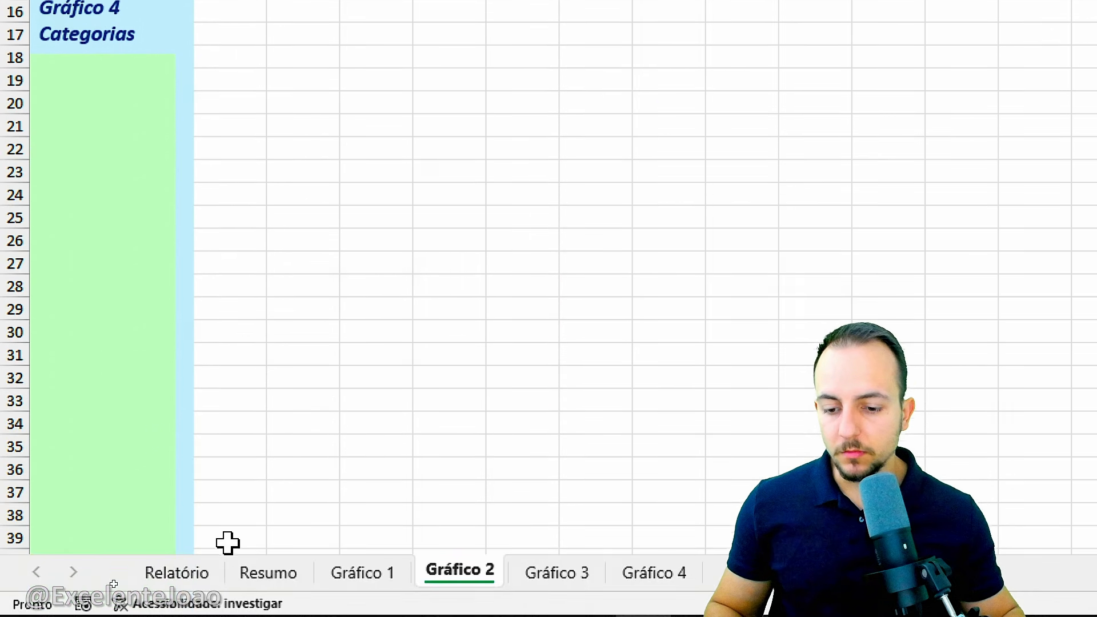
left_click(267, 572)
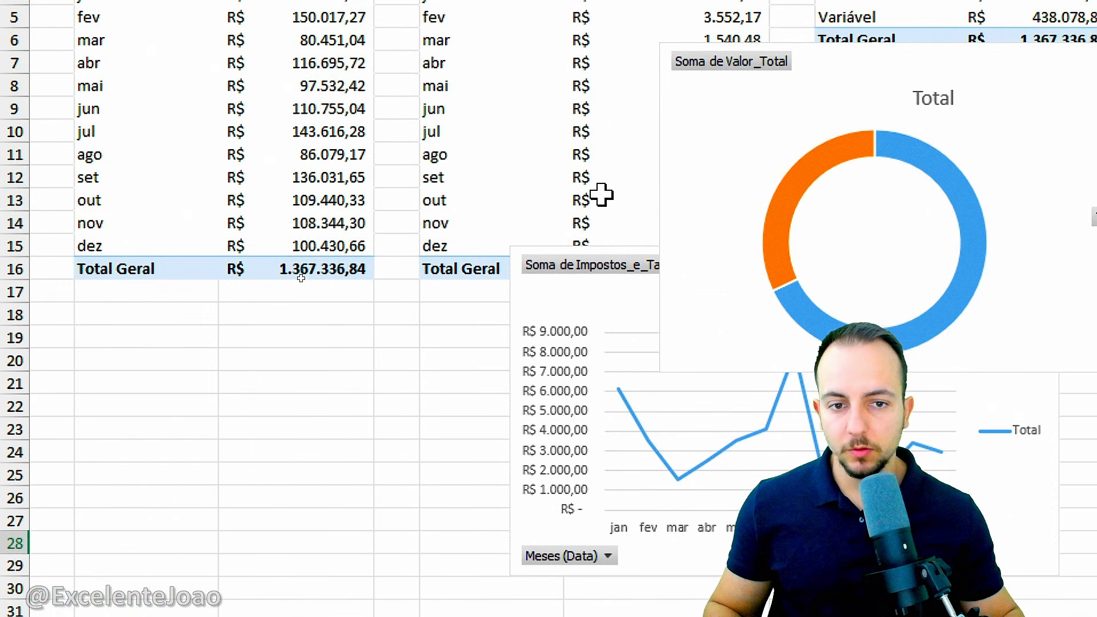
left_click(571, 306)
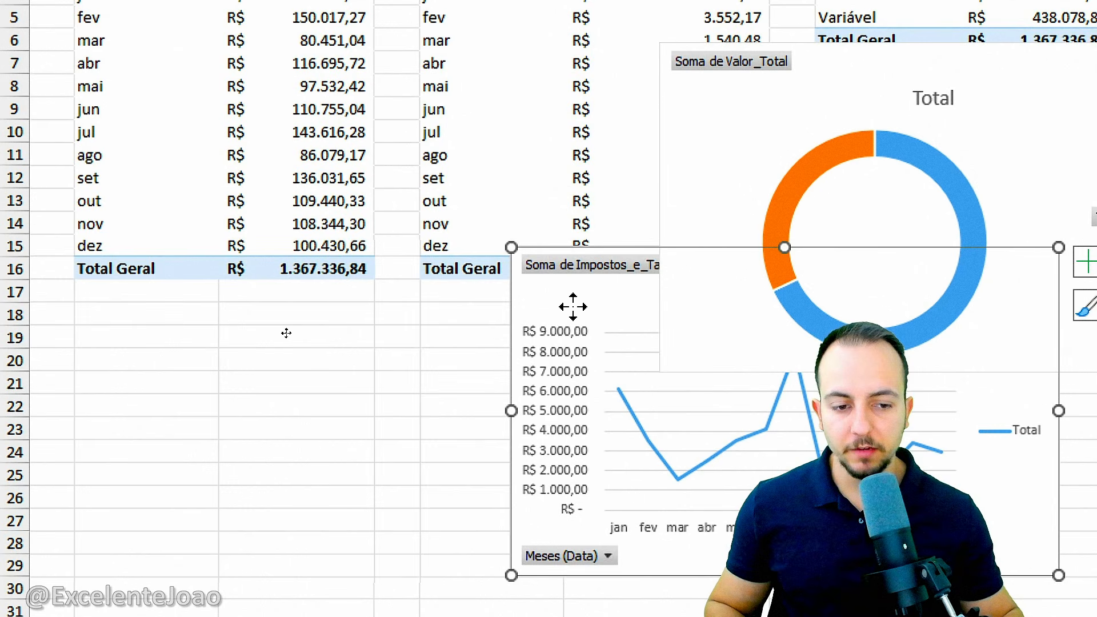
right_click(571, 307)
left_click(651, 153)
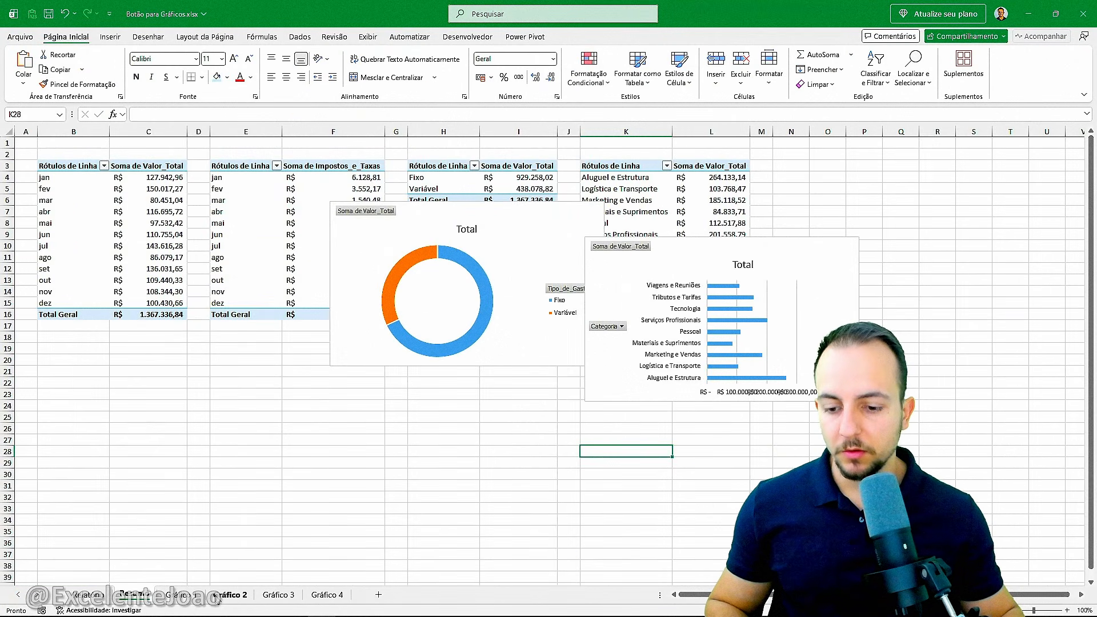
Paste the cut line chart at cell D3 of the Gráfico 2 sheet.
left_click(220, 595)
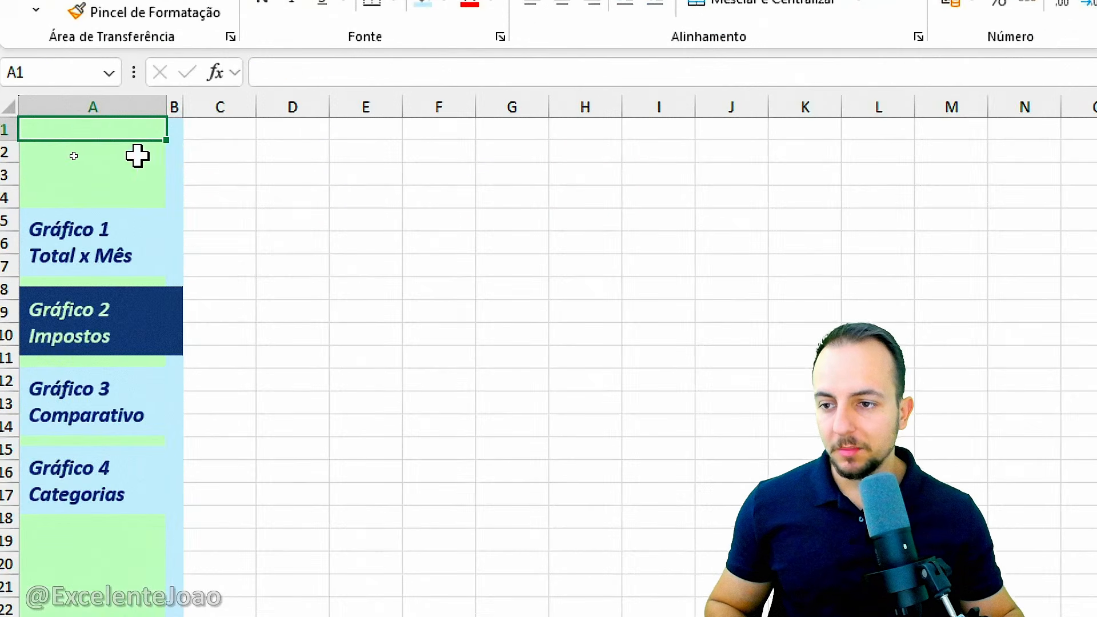
left_click(300, 166)
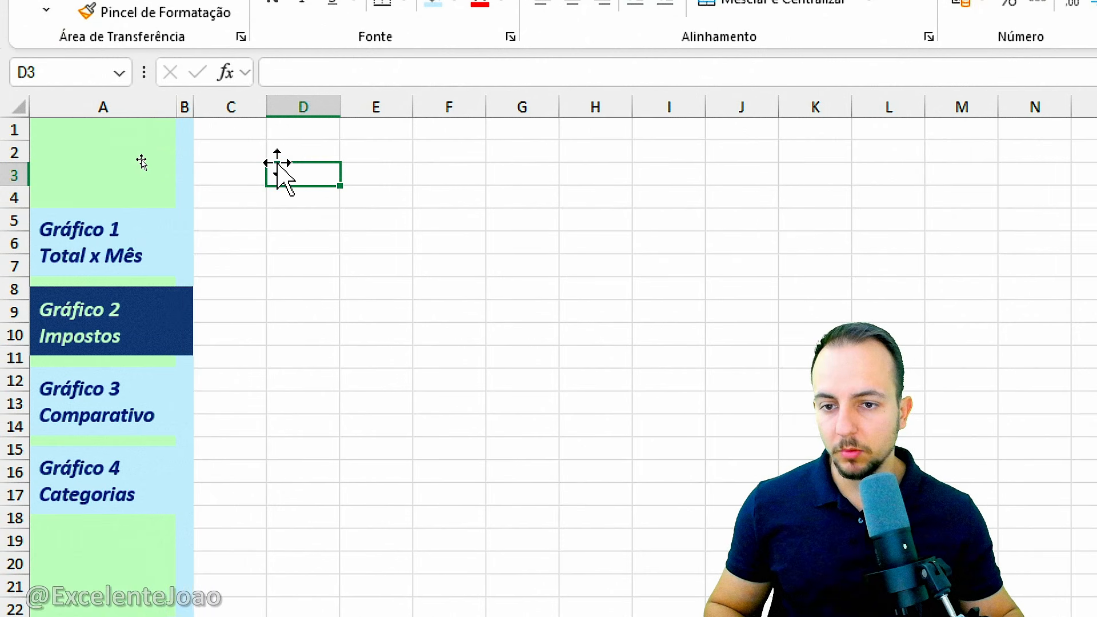
right_click(280, 173)
left_click(346, 327)
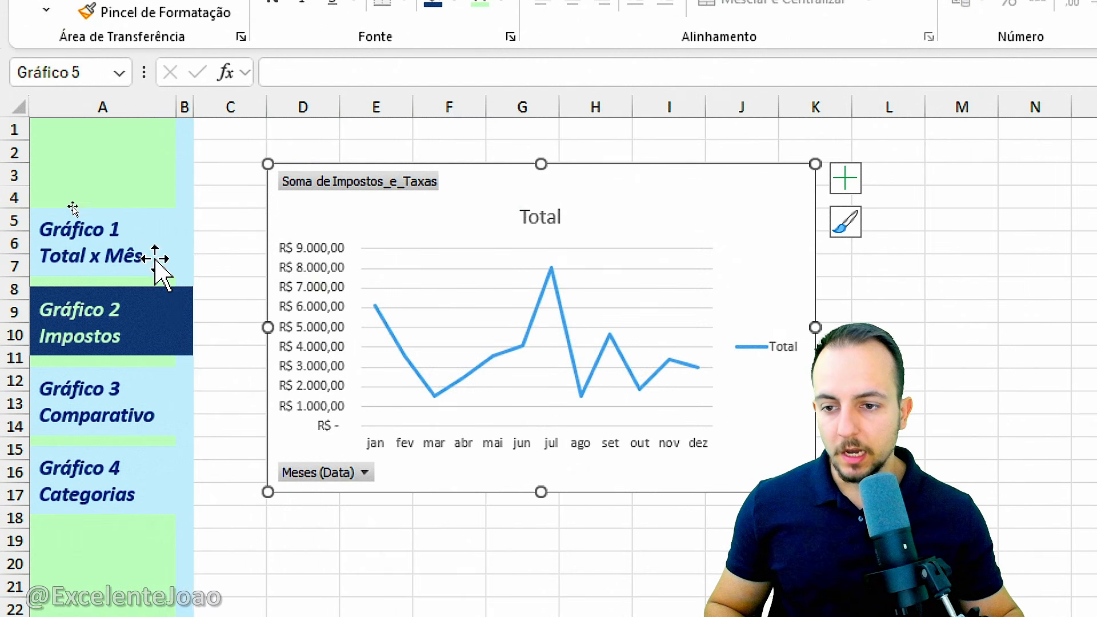
Test the side menu by switching repeatedly between the Gráfico 1 and Gráfico 2 sheets to compare their charts.
left_click(152, 259)
left_click(151, 313)
left_click(152, 250)
left_click(157, 323)
left_click(153, 255)
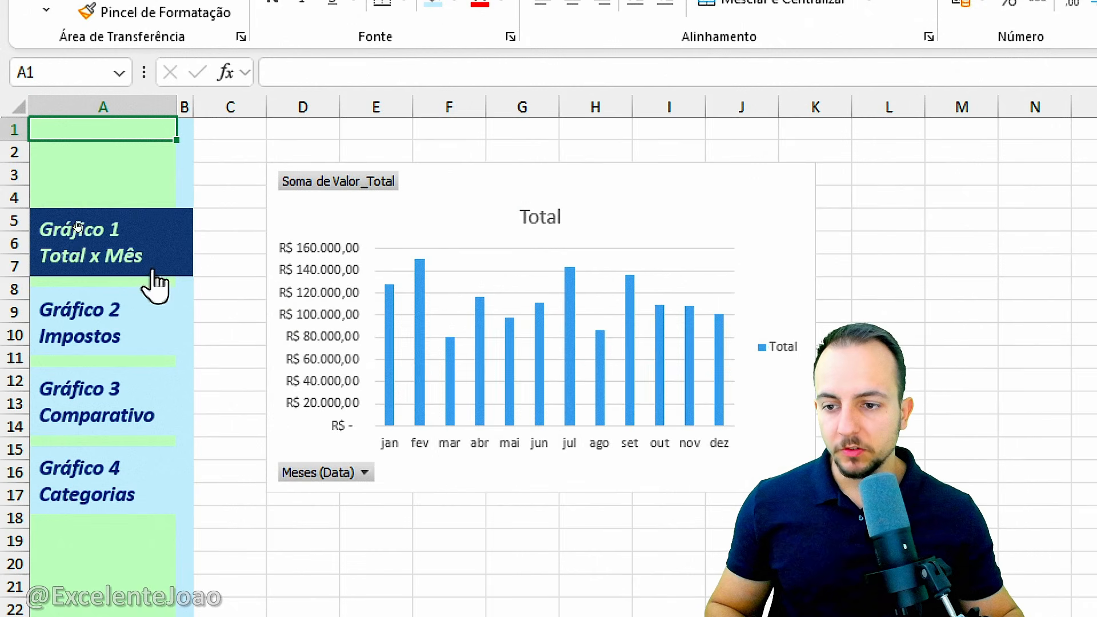
left_click(153, 317)
left_click(152, 256)
left_click(156, 326)
left_click(160, 260)
left_click(160, 317)
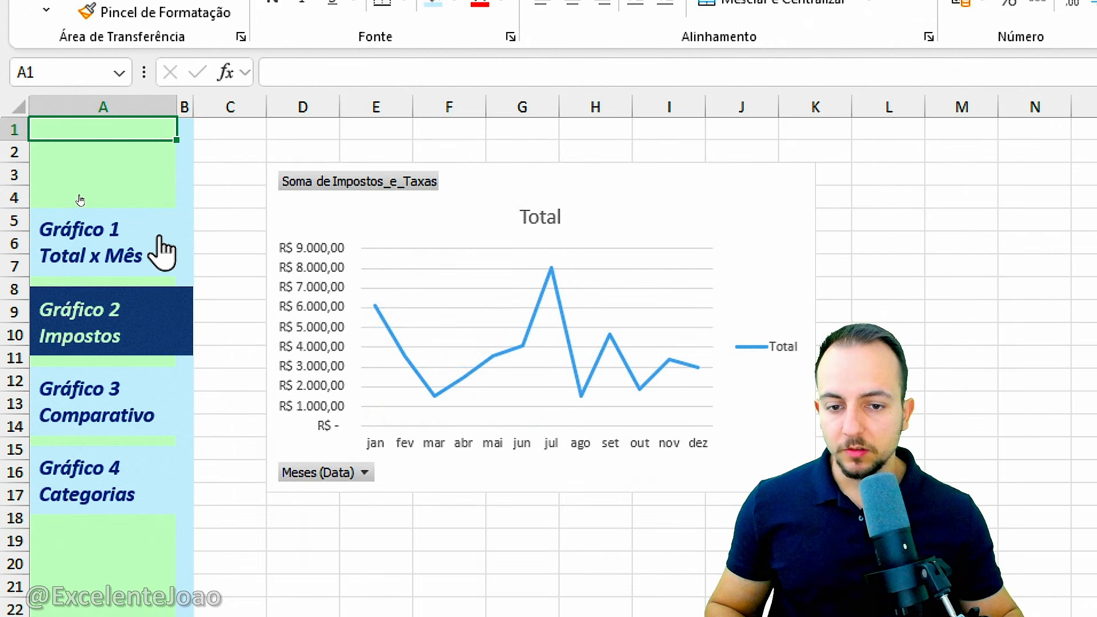
left_click(163, 252)
left_click(160, 320)
left_click(154, 255)
left_click(152, 320)
left_click(149, 255)
left_click(123, 301)
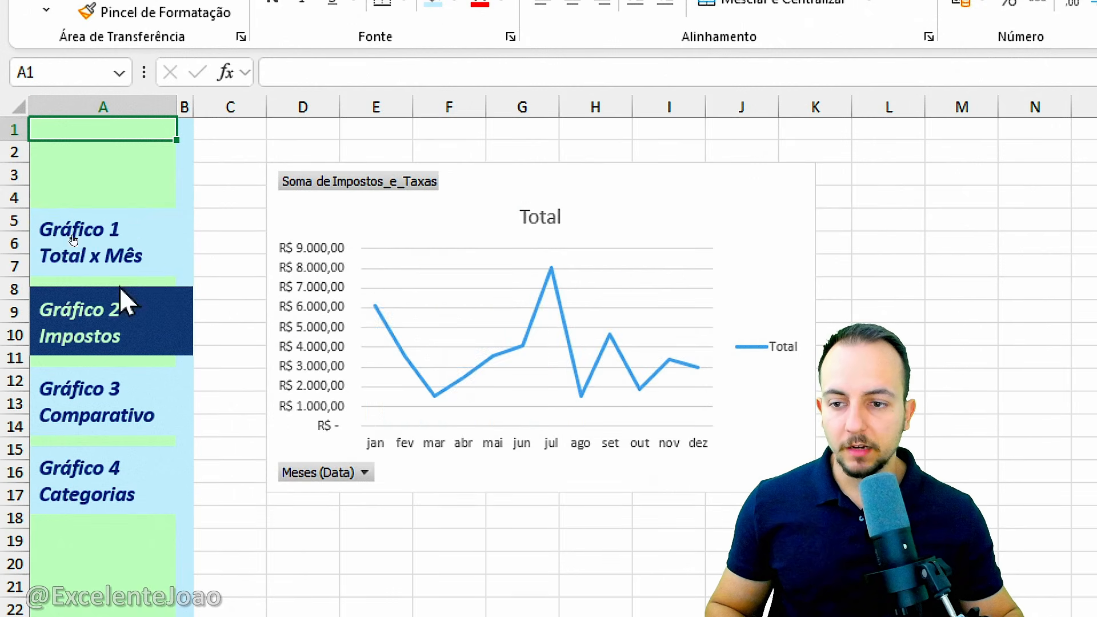
left_click(150, 255)
left_click(157, 320)
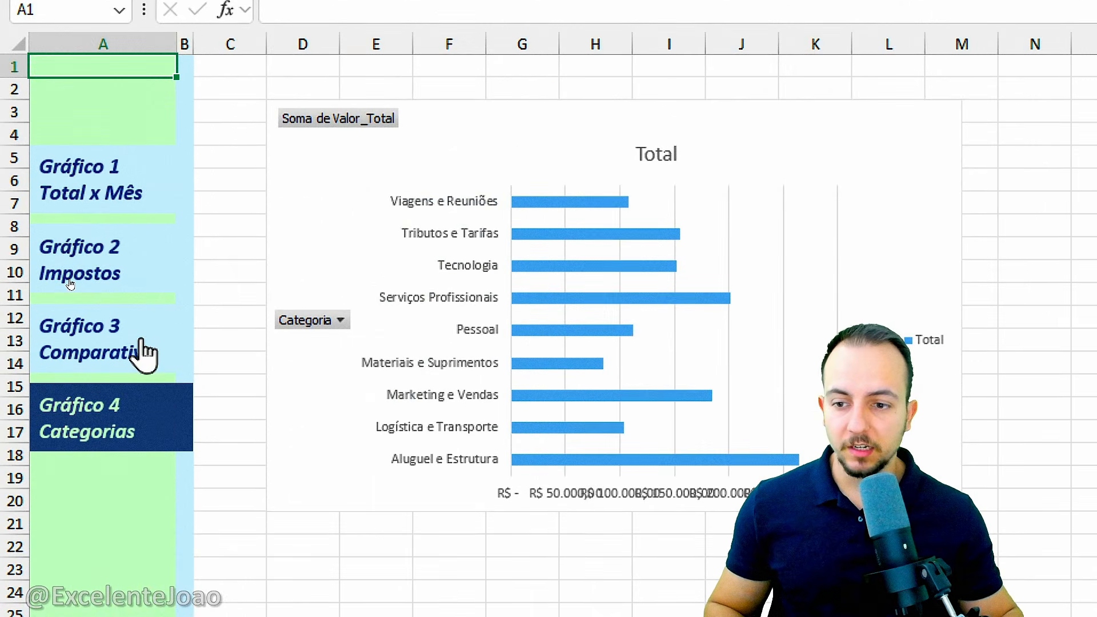
Go through all four Gráfico sheets with the side menu to check each chart and its highlighted button, ending on Gráfico 3.
left_click(142, 418)
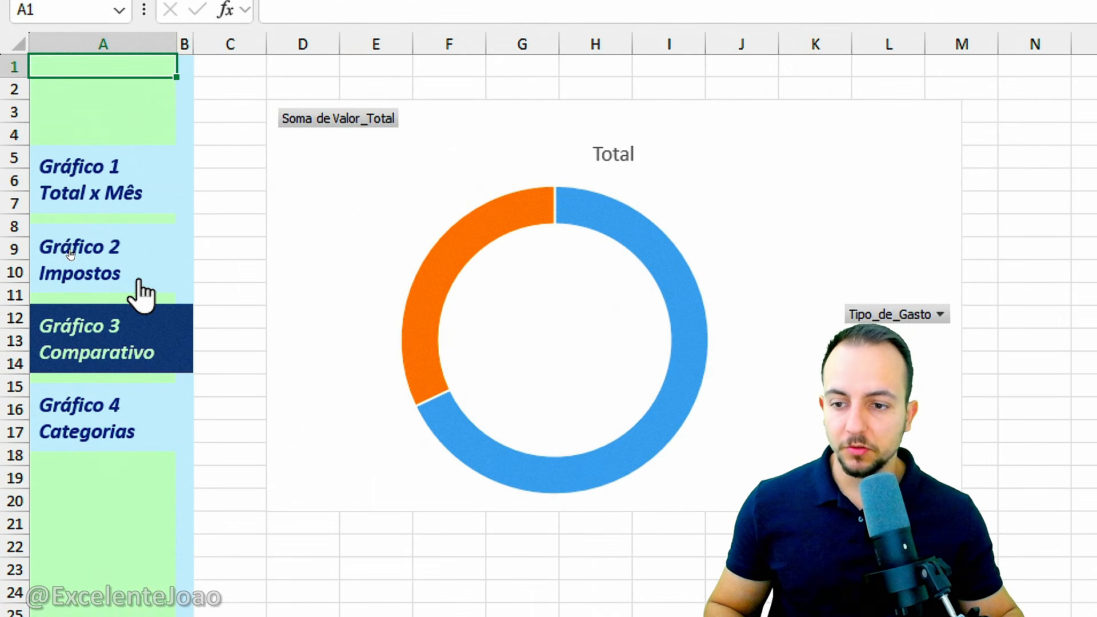
left_click(150, 258)
left_click(156, 217)
left_click(156, 263)
left_click(152, 328)
left_click(140, 420)
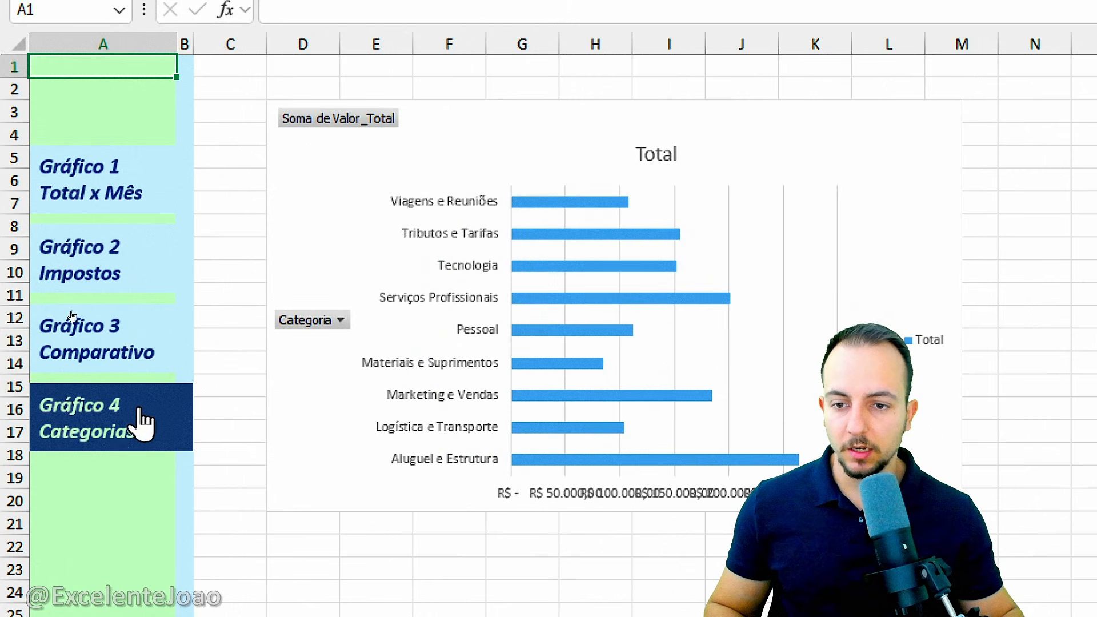
left_click(152, 330)
left_click(161, 272)
left_click(143, 260)
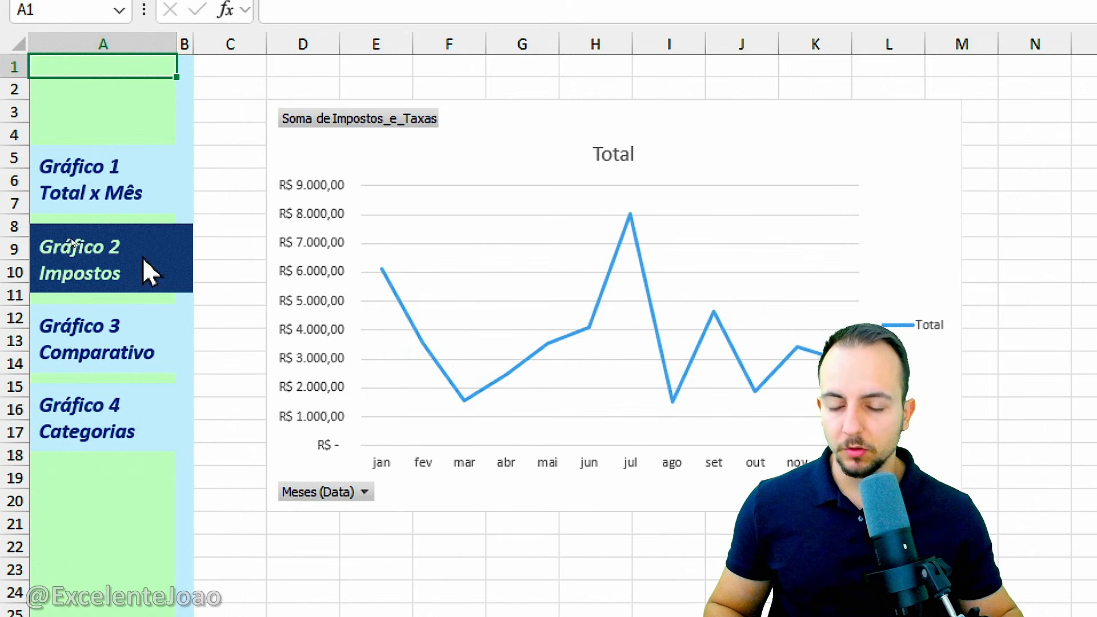
left_click(135, 342)
left_click(147, 412)
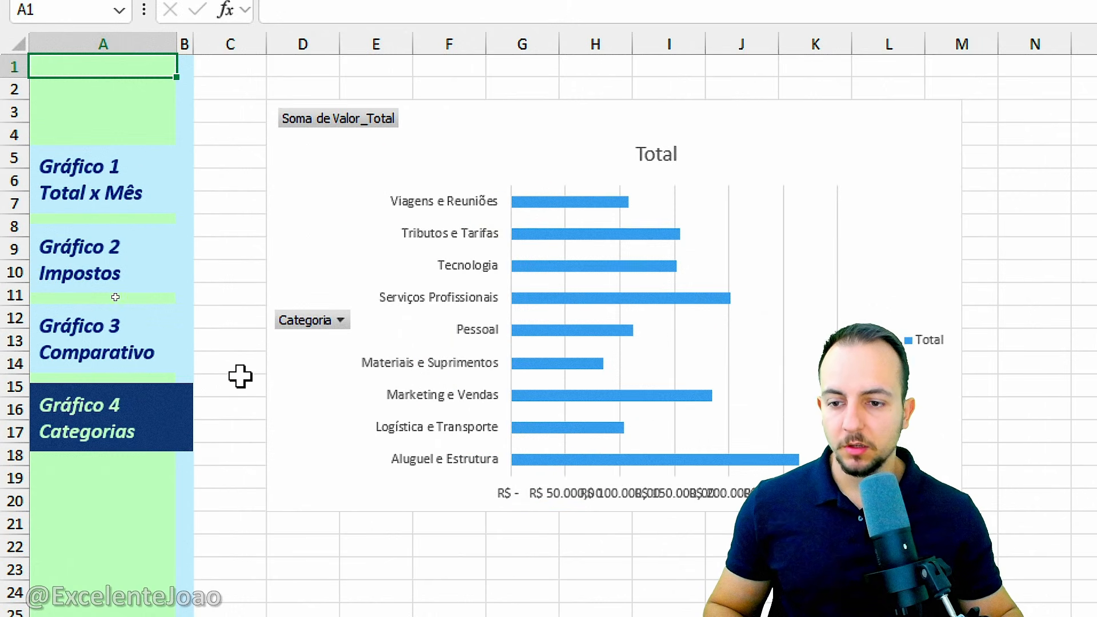
left_click(162, 354)
left_click(148, 281)
left_click(162, 203)
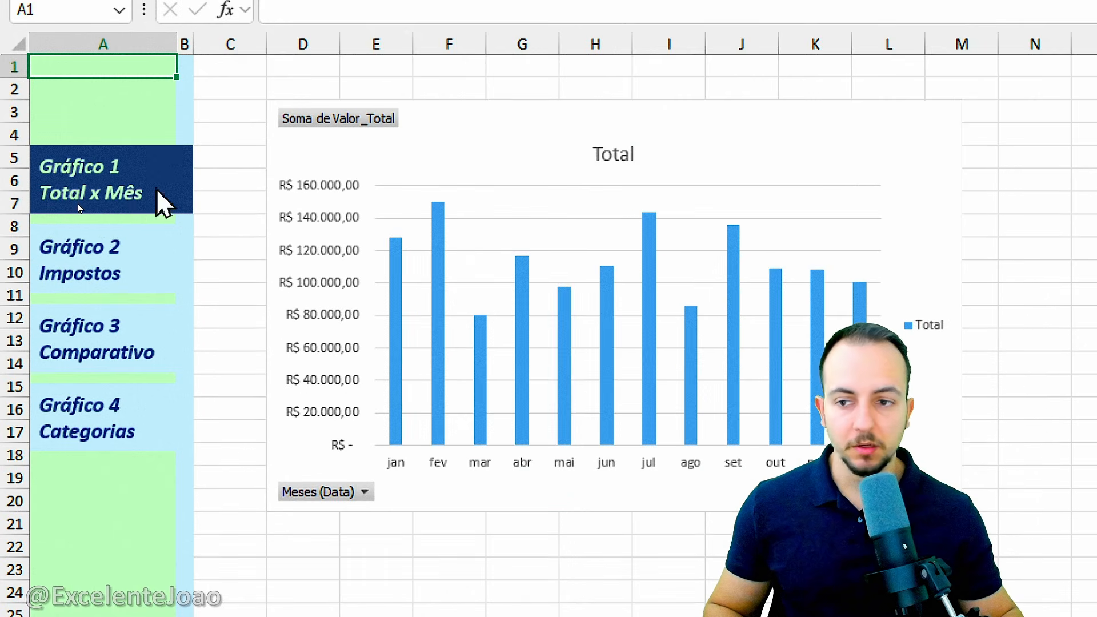
left_click(158, 240)
left_click(142, 332)
left_click(168, 409)
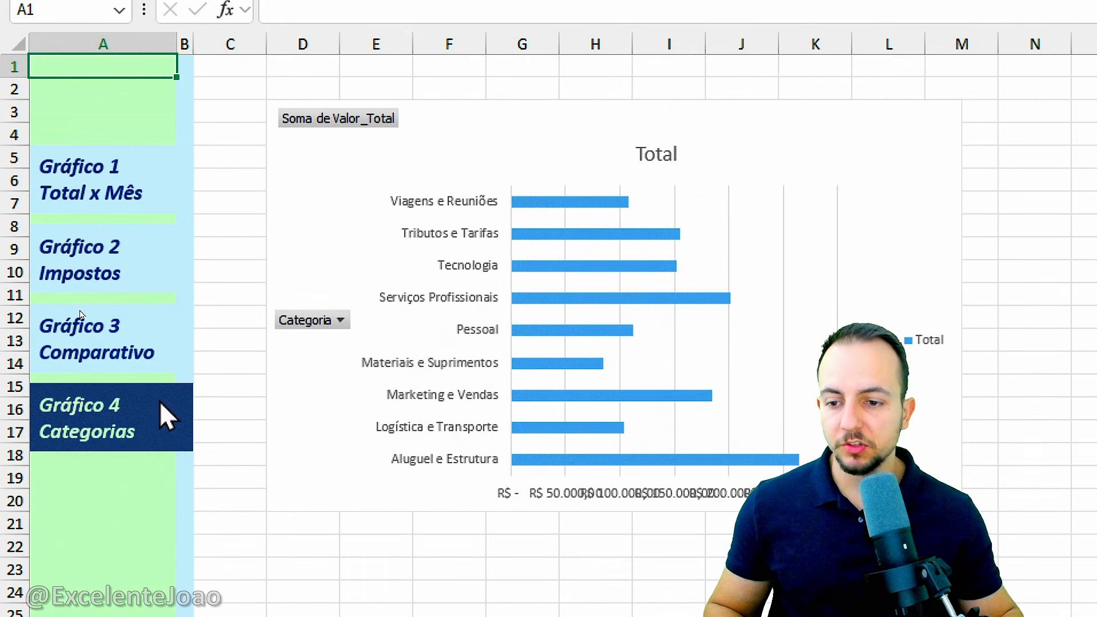
left_click(166, 359)
left_click(147, 281)
left_click(169, 343)
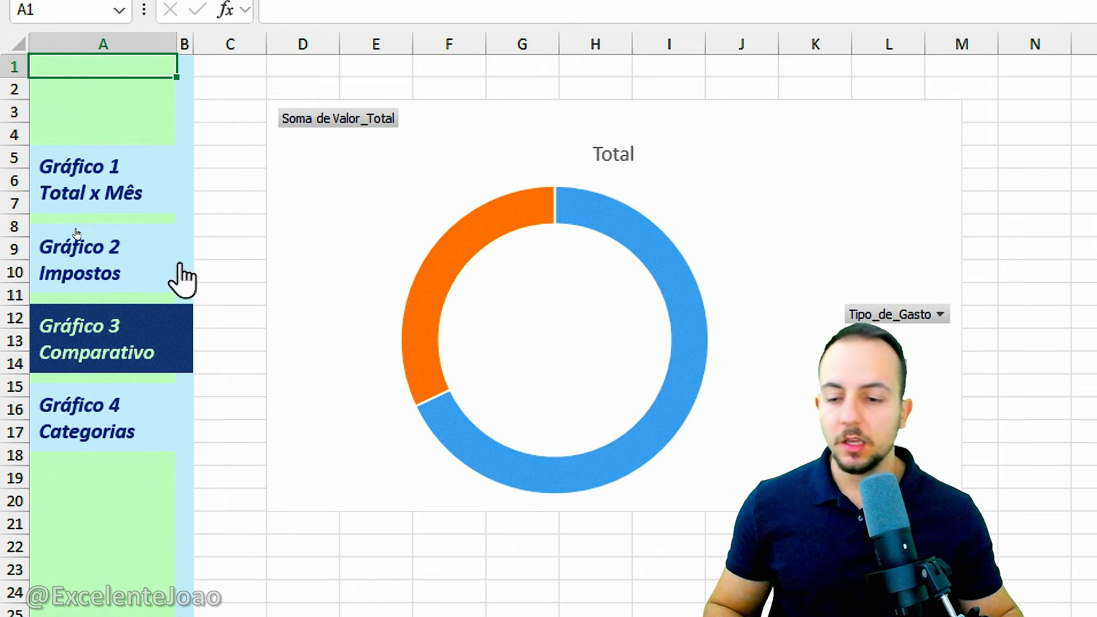
Apply the chart style with a thick ring and white percentage labels to the Gráfico 3 doughnut chart, and deselect the chart.
left_click(472, 137)
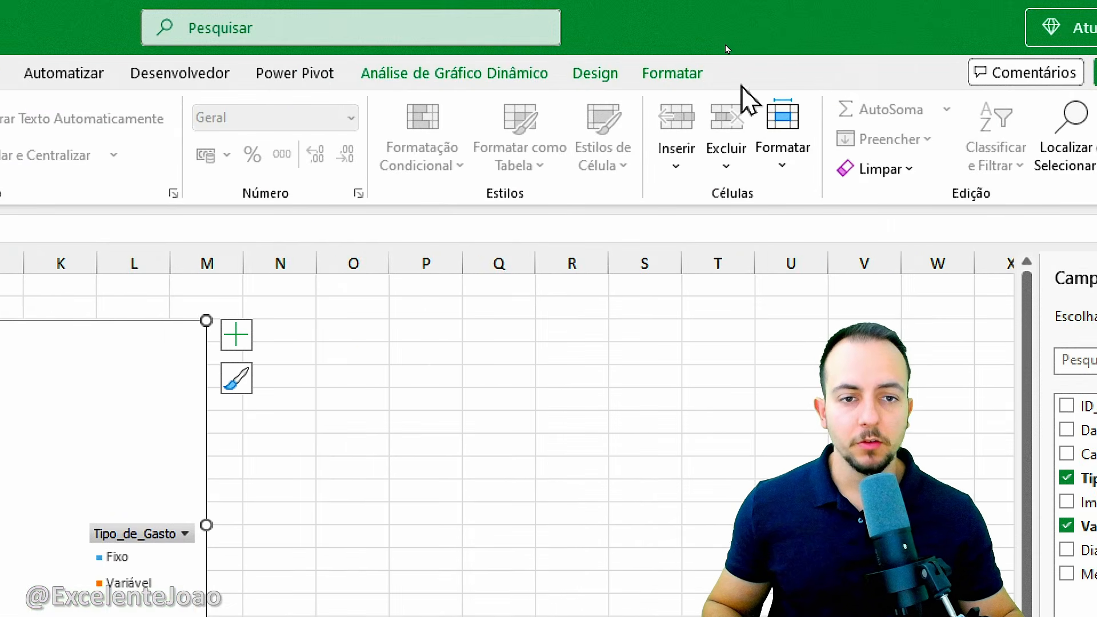
left_click(595, 74)
left_click(346, 142)
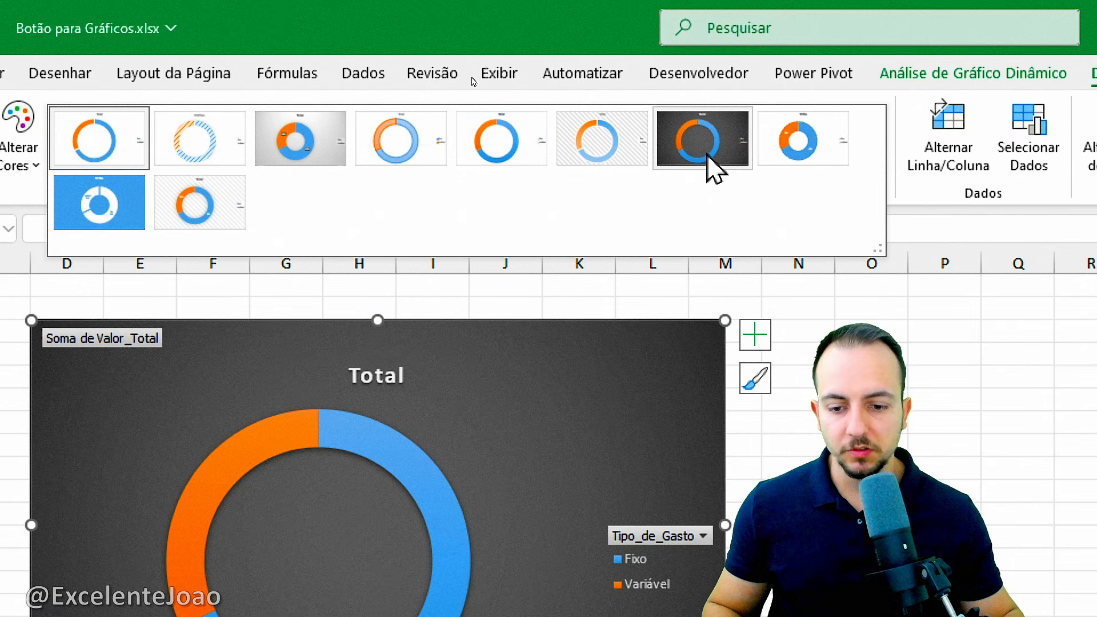
left_click(803, 140)
left_click(871, 399)
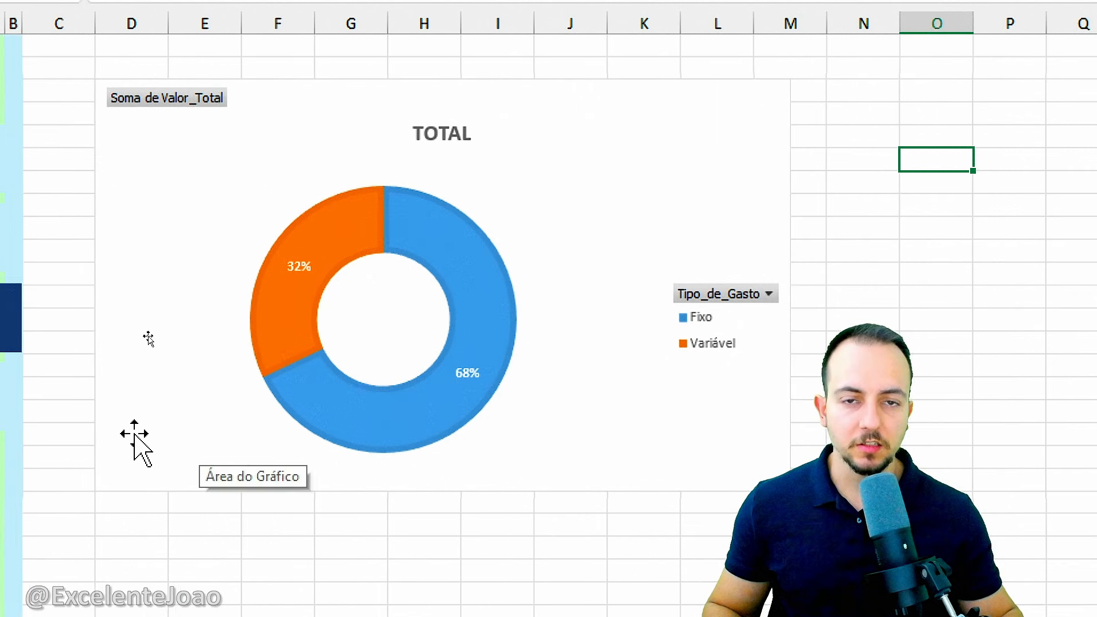
Use the side menu to review the restyled Gráfico 3 doughnut alongside the Gráfico 2 line chart.
left_click(68, 251)
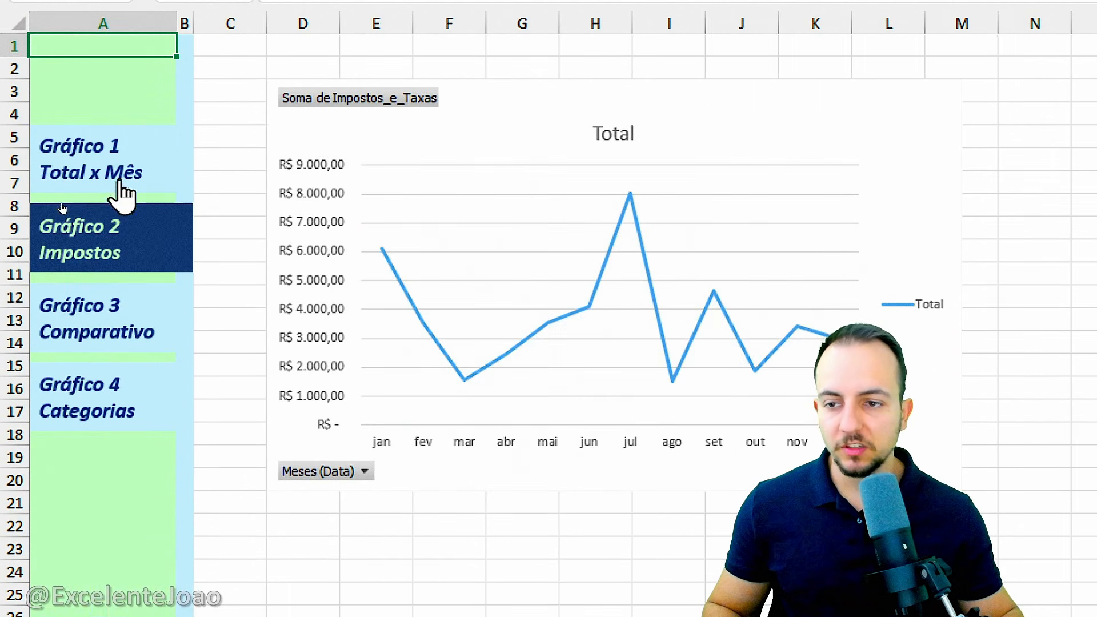
mouse_move(131, 320)
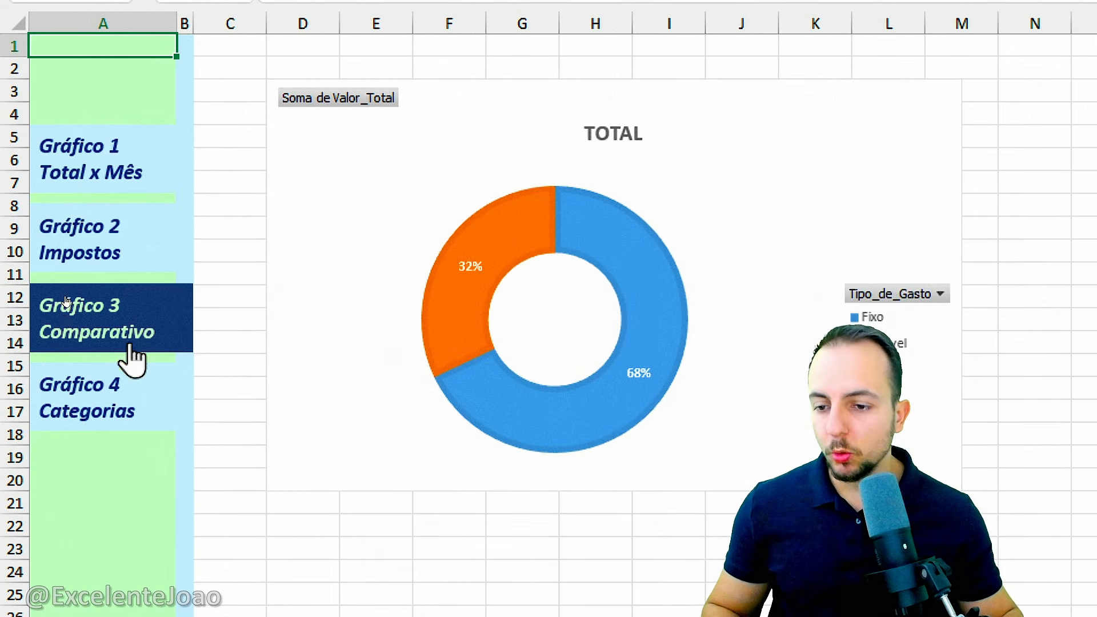
mouse_move(129, 252)
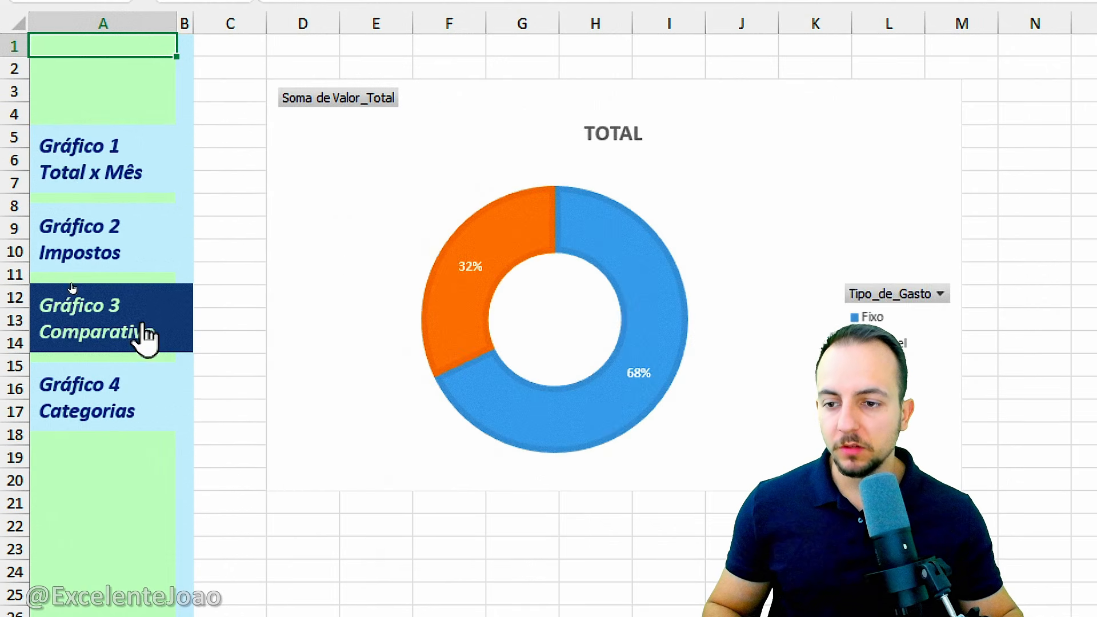
mouse_move(182, 343)
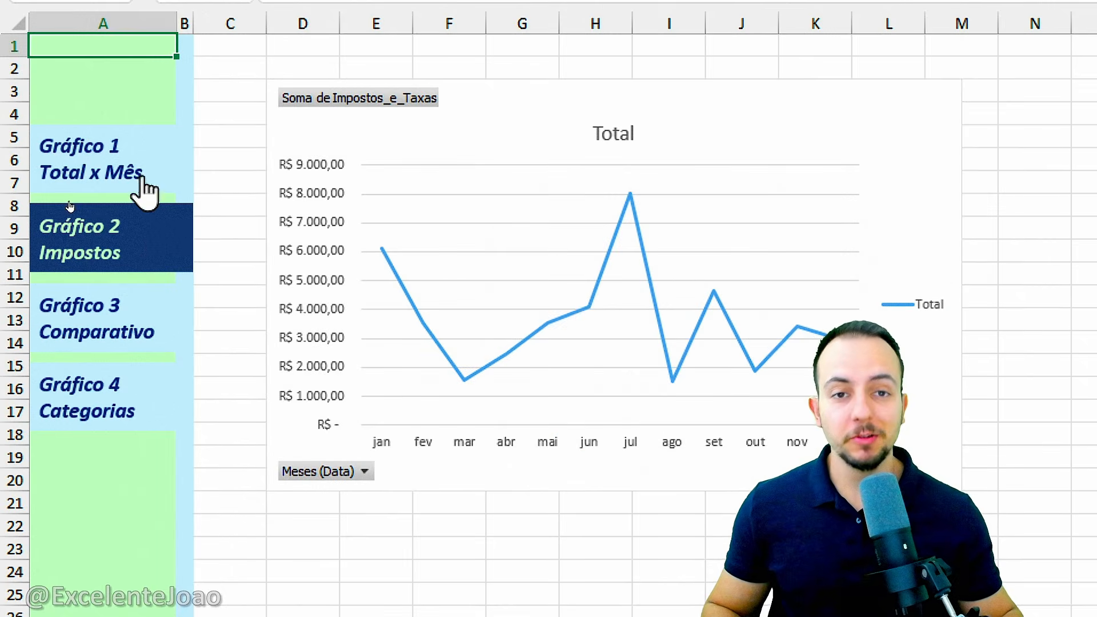
mouse_move(154, 171)
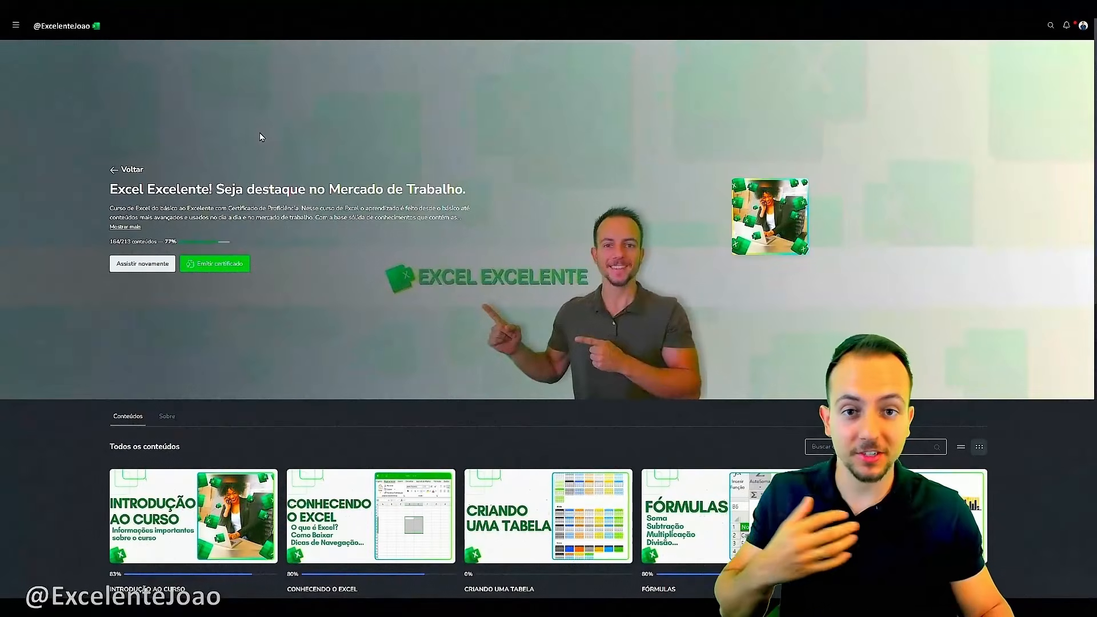
Look through the Excel Excelente course website's module list and the Dashboard de Faturamento lesson page in the browser.
scroll(260, 133, "down", 7)
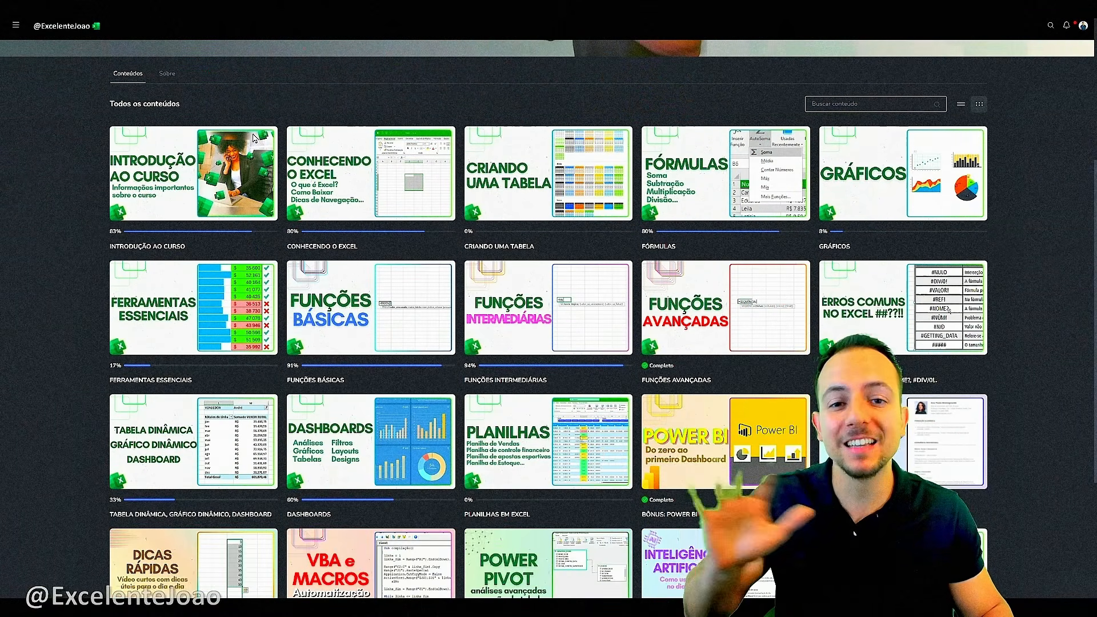
scroll(151, 195, "down", 1)
scroll(151, 197, "up", 3)
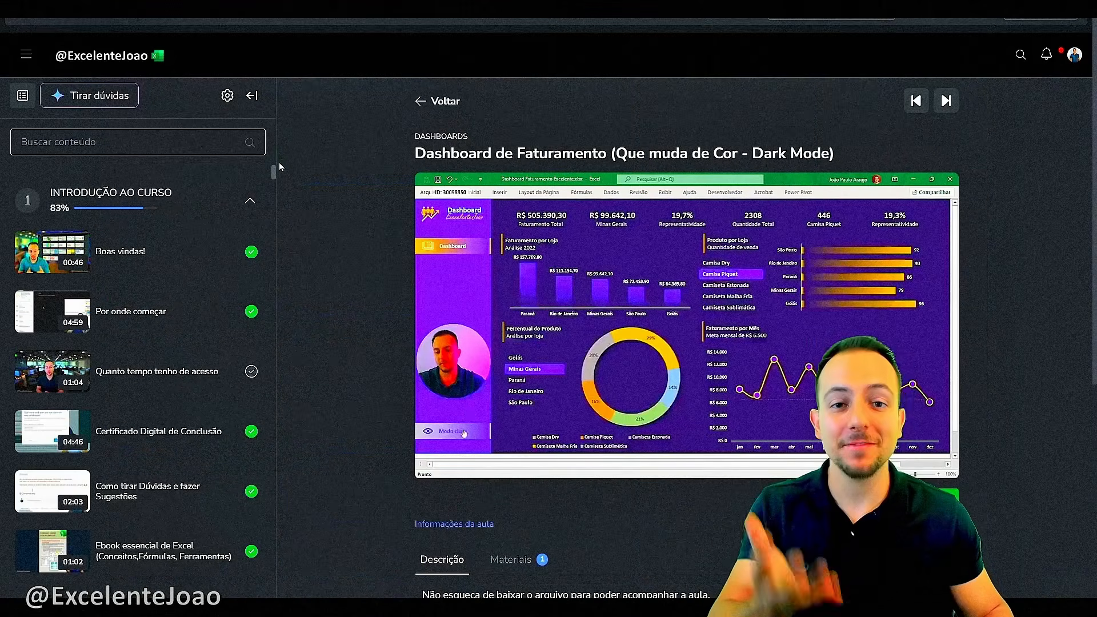
scroll(273, 194, "down", 5)
scroll(273, 194, "down", 20)
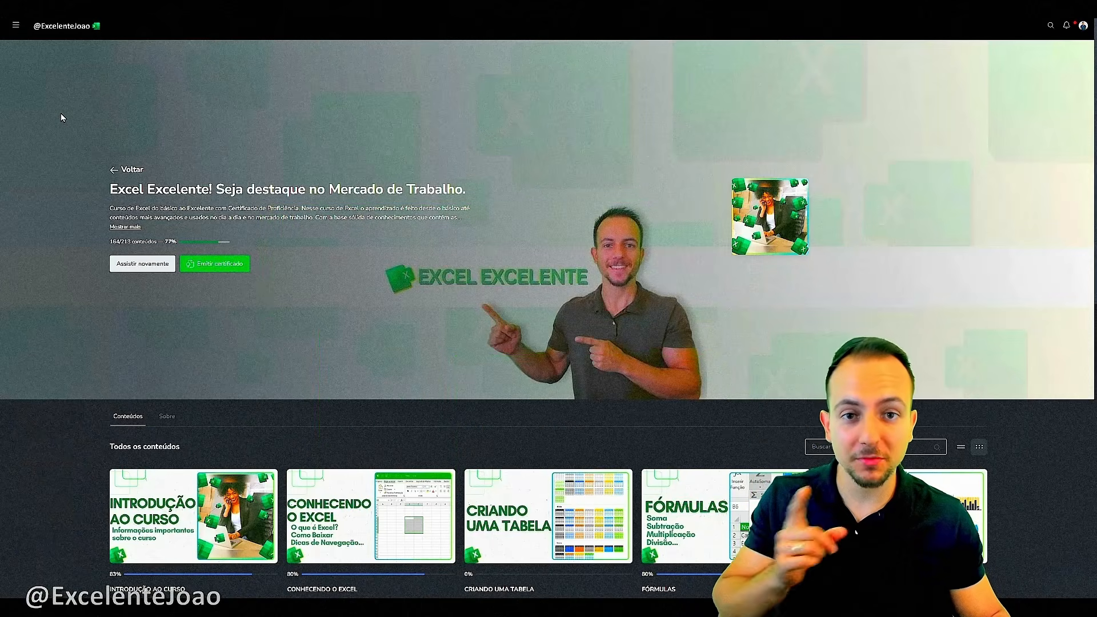
scroll(62, 115, "down", 6)
scroll(60, 115, "down", 4)
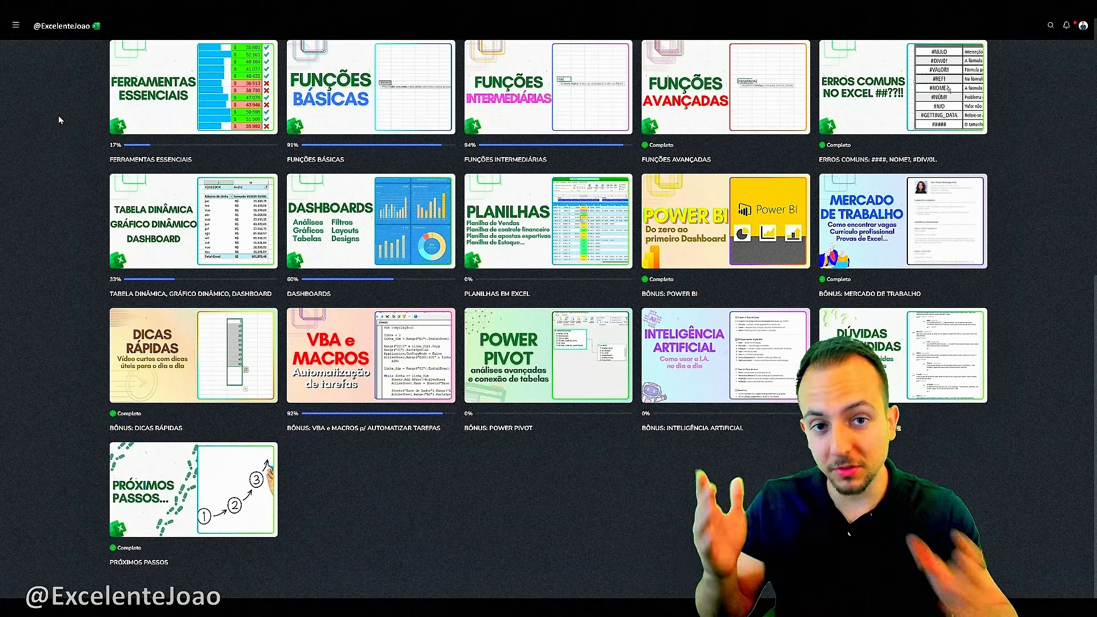